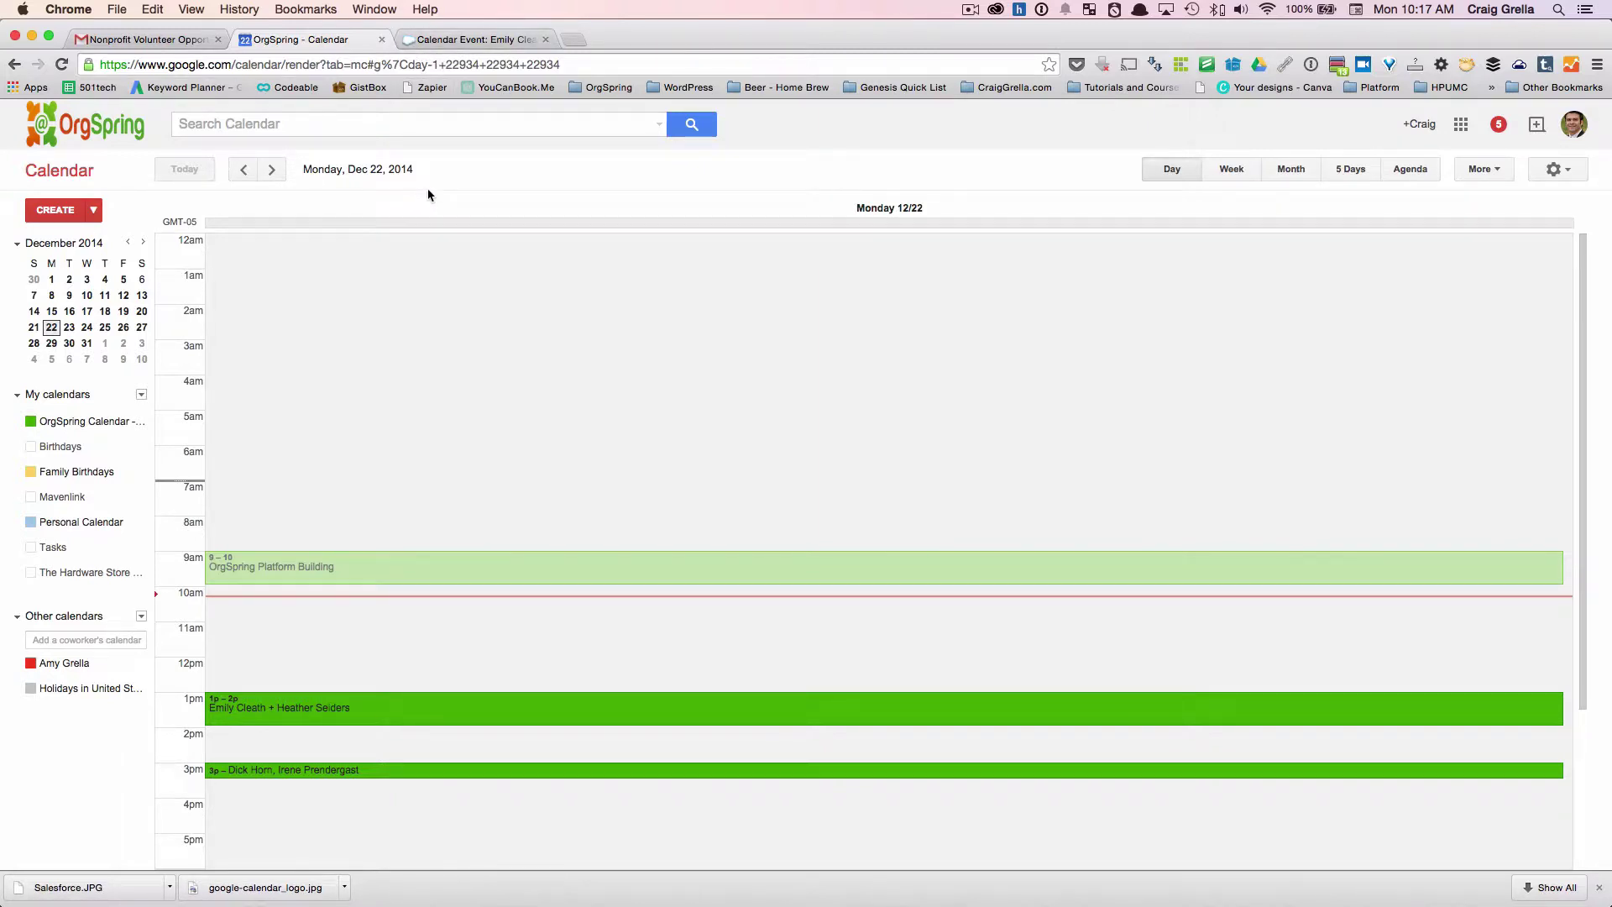
Review the day's calendar events, including the 8:30pm Conf call, then show the linked Salesforce event page.
scroll(368, 526, down, 2)
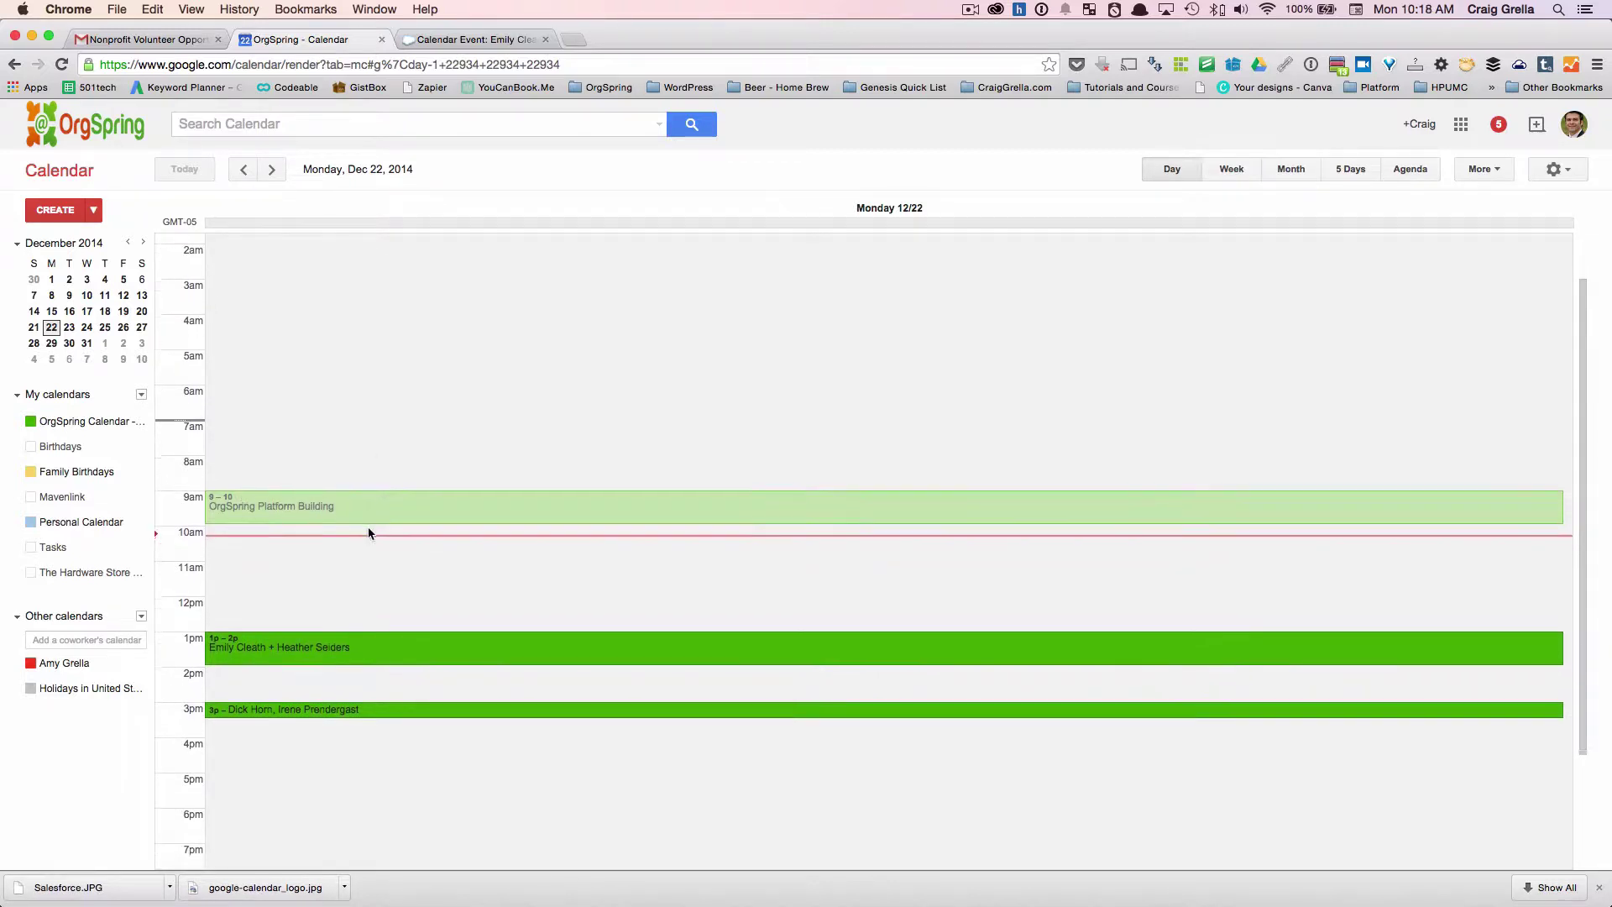
scroll(368, 527, up, 1)
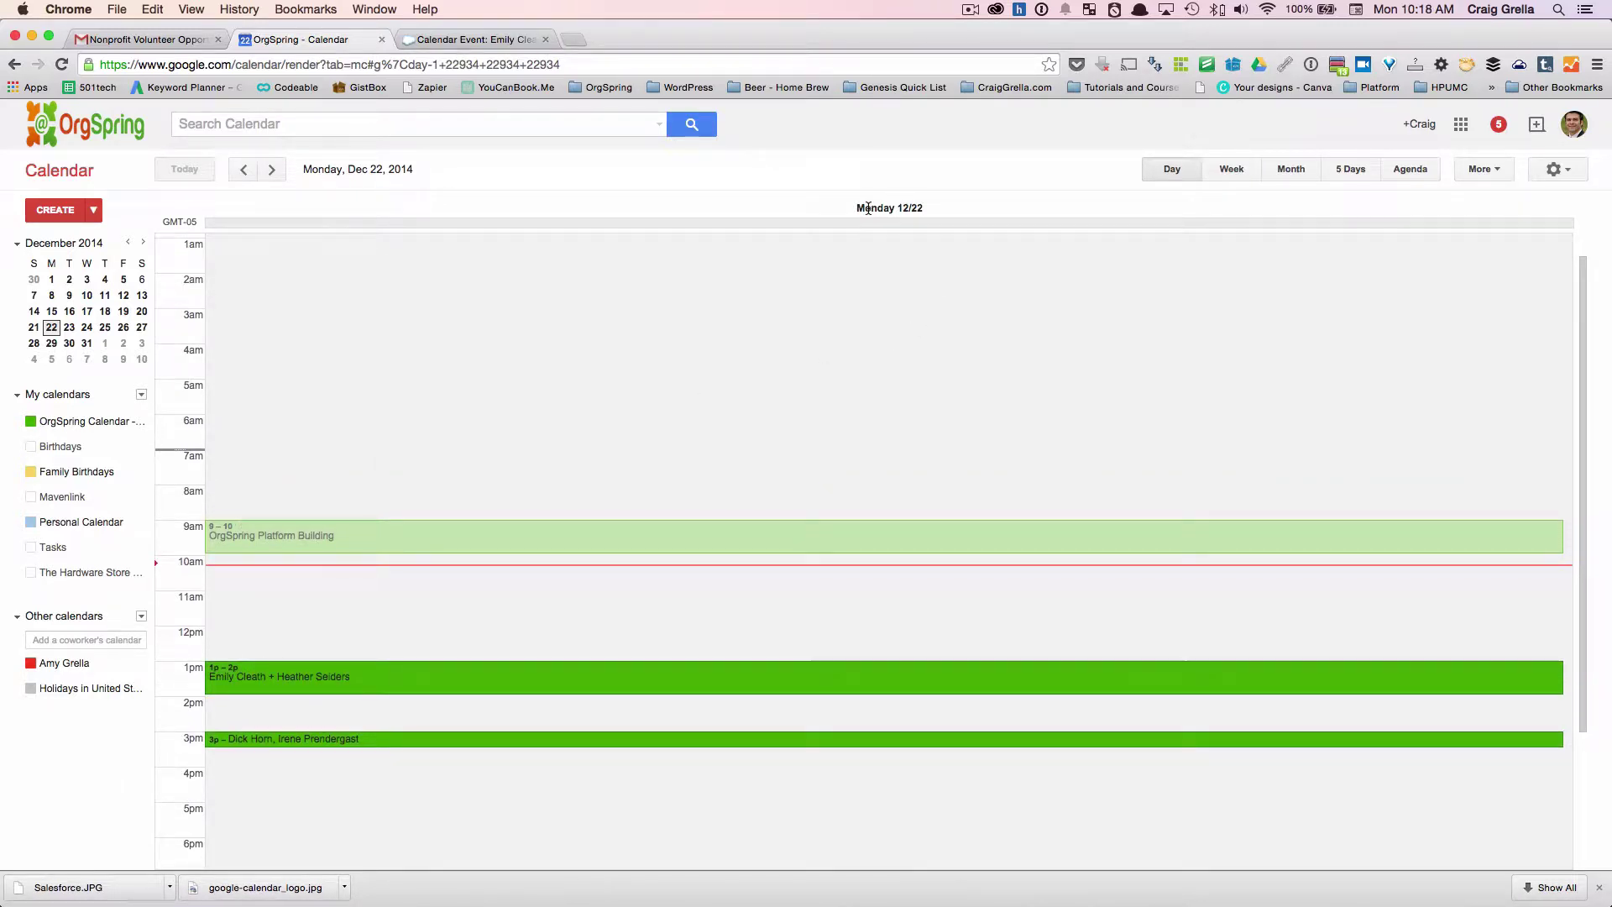
scroll(307, 495, down, 4)
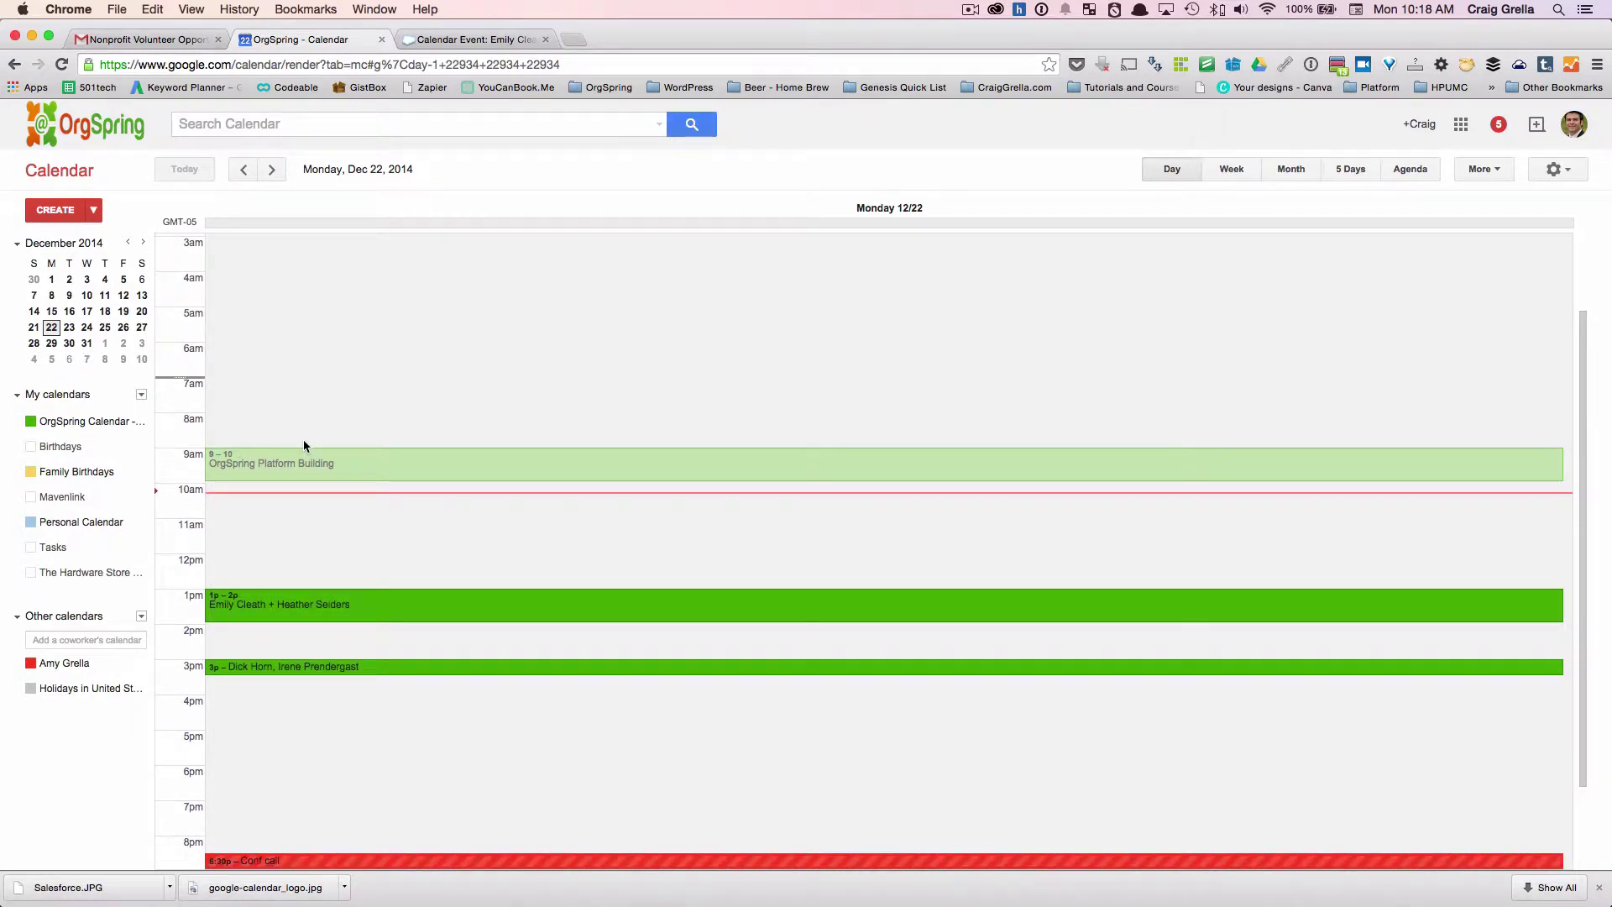
scroll(303, 444, down, 3)
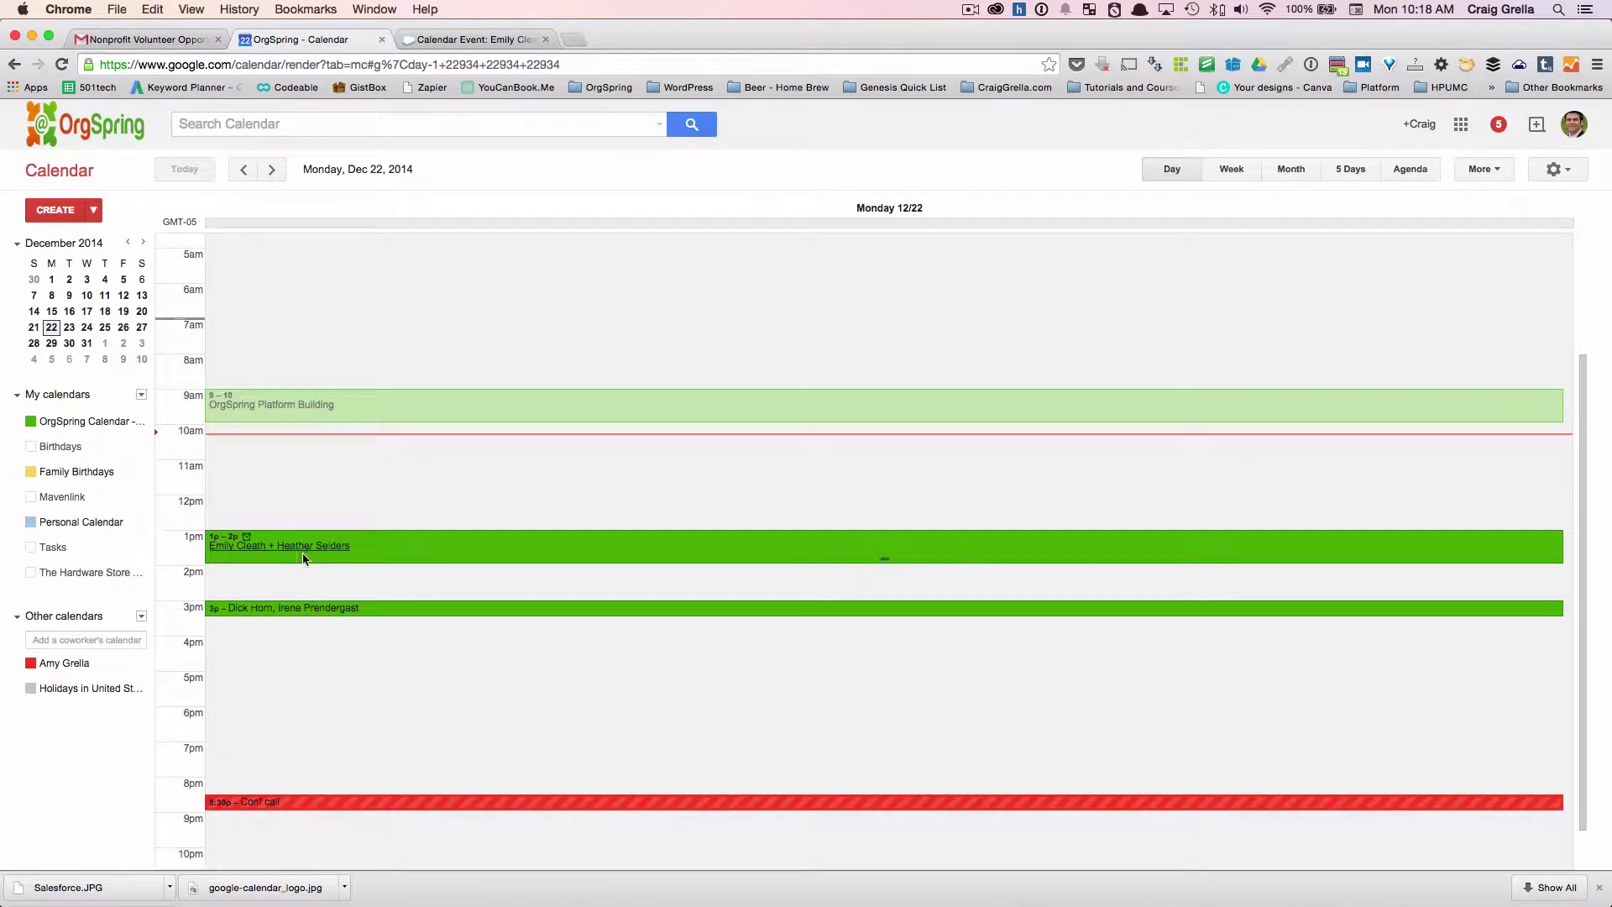
scroll(301, 615, up, 3)
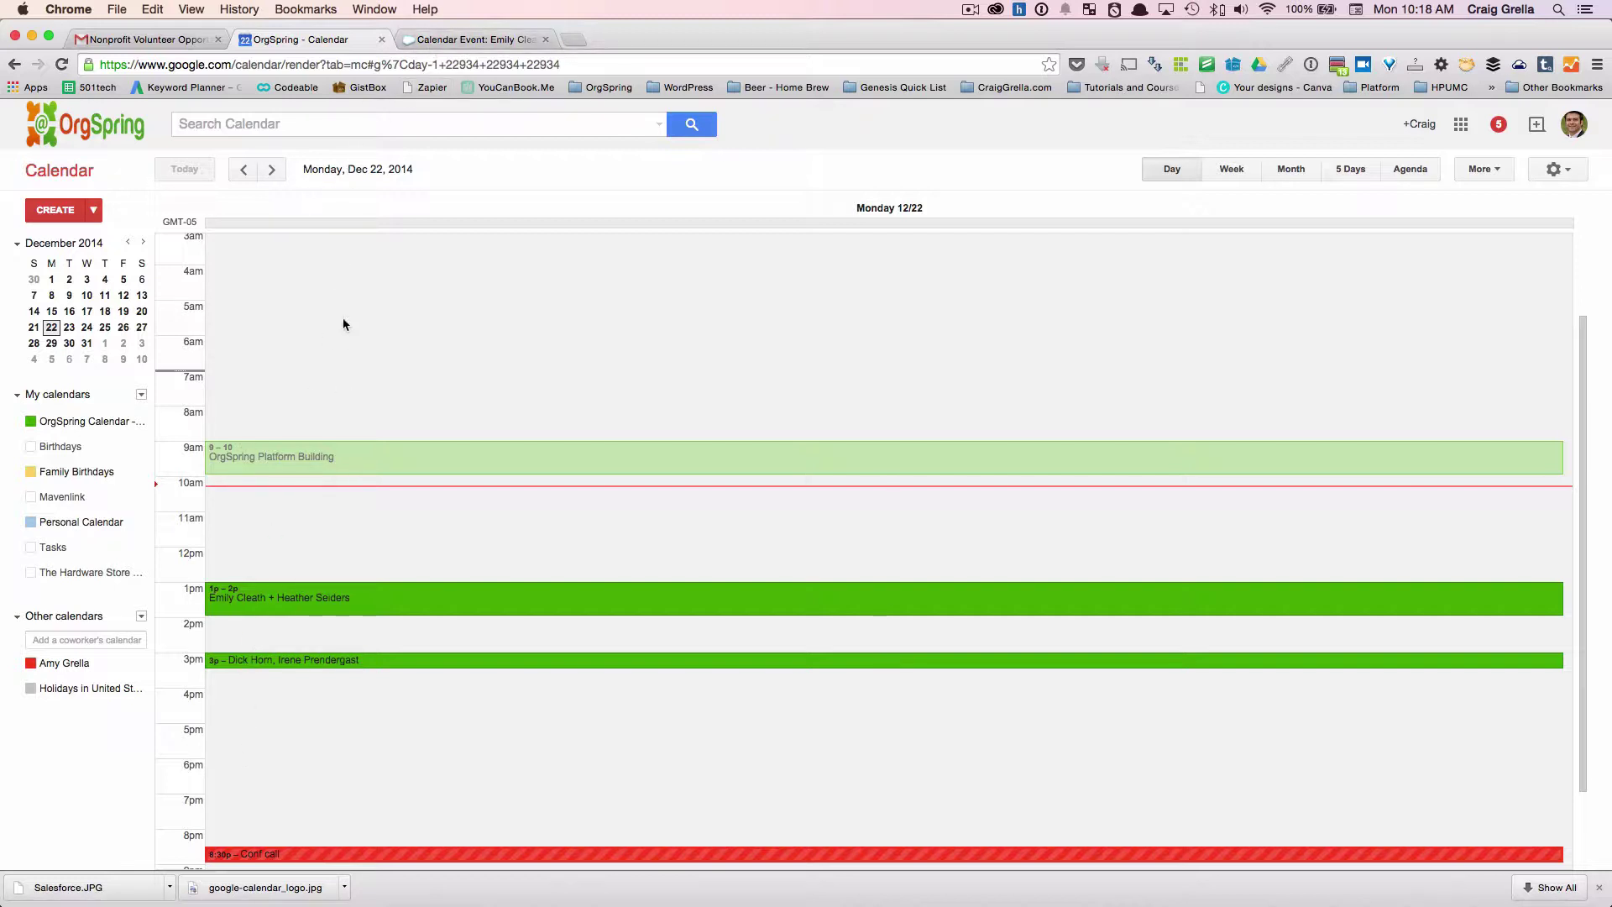
click(472, 40)
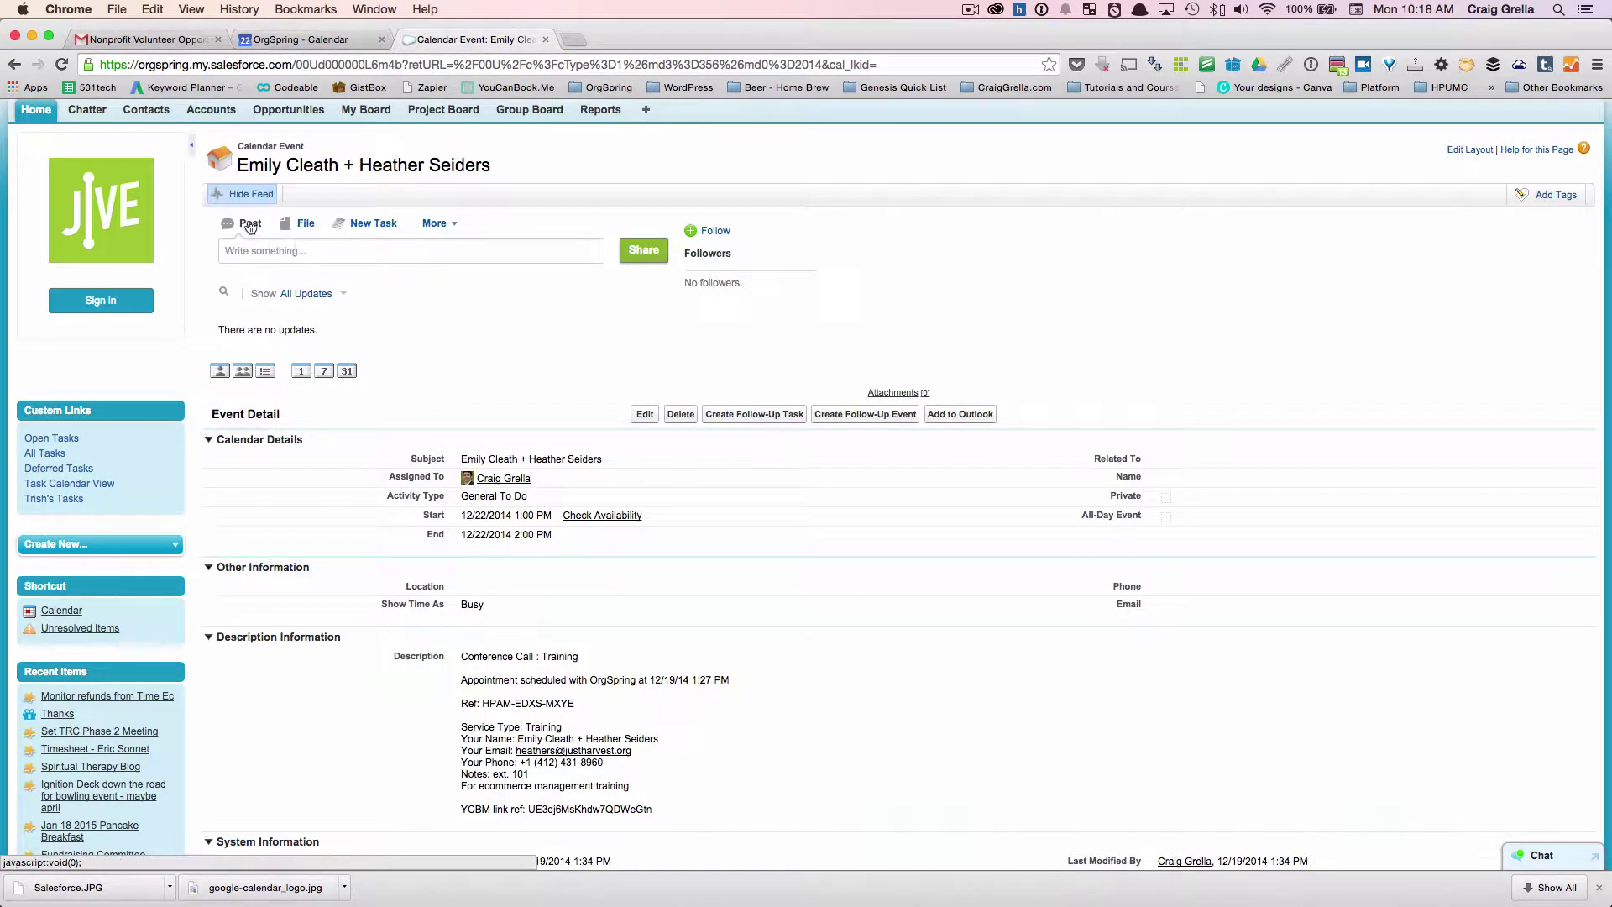
Return to Salesforce's Dec 22, 2014 day view with its three events, then go back to Google Calendar.
click(15, 64)
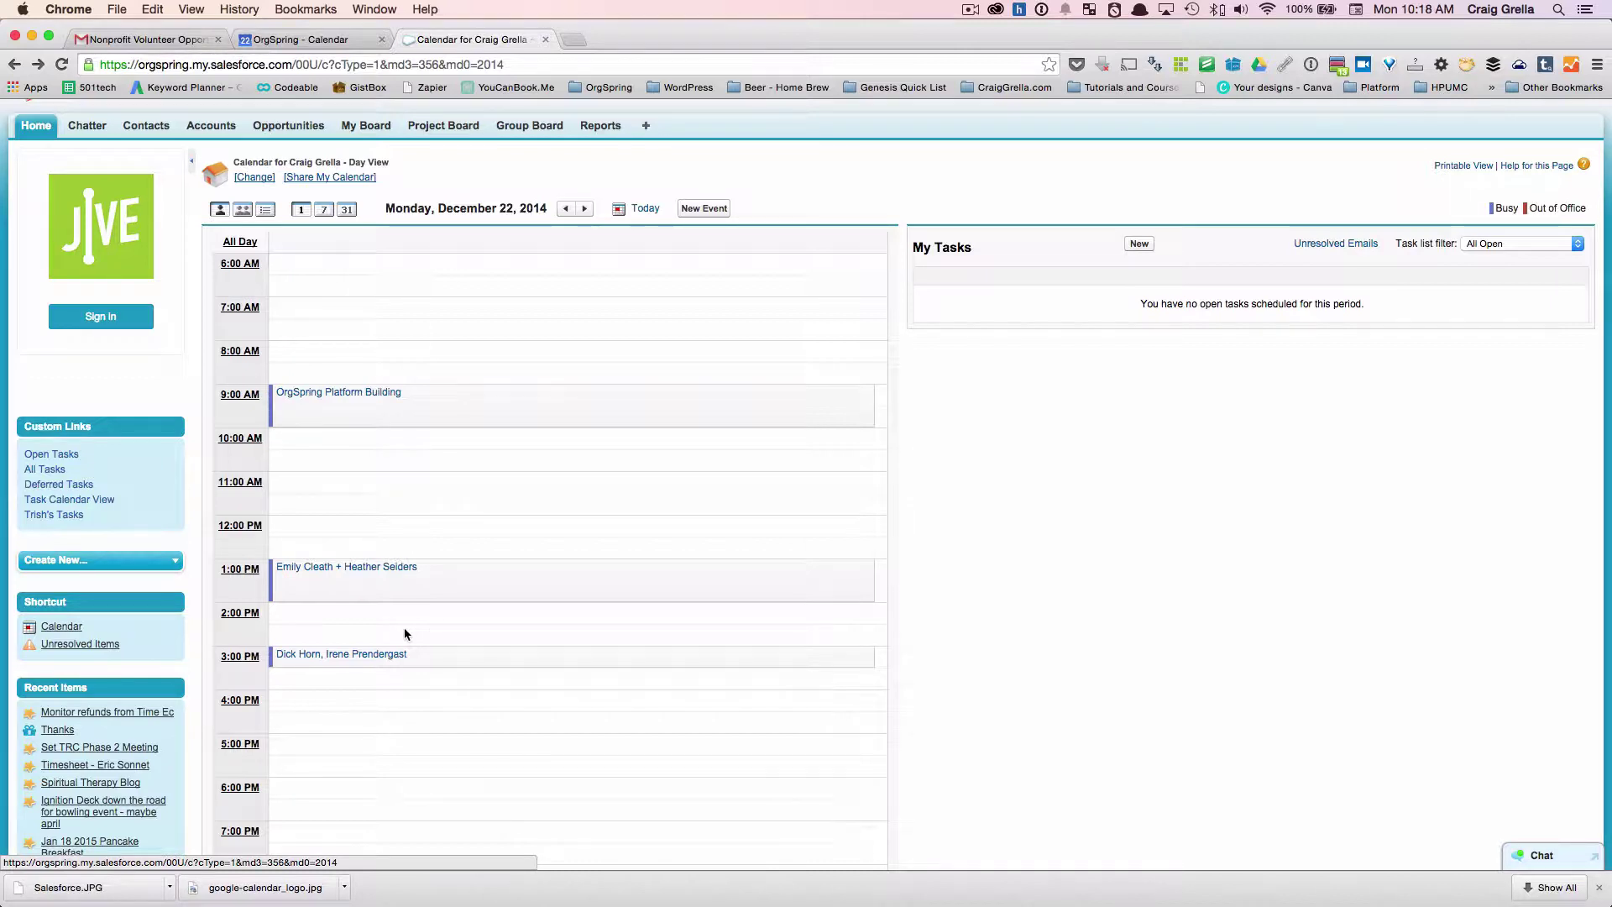
click(340, 40)
Review the 1pm training event's details in Google Calendar, then return to the Salesforce day view.
click(307, 604)
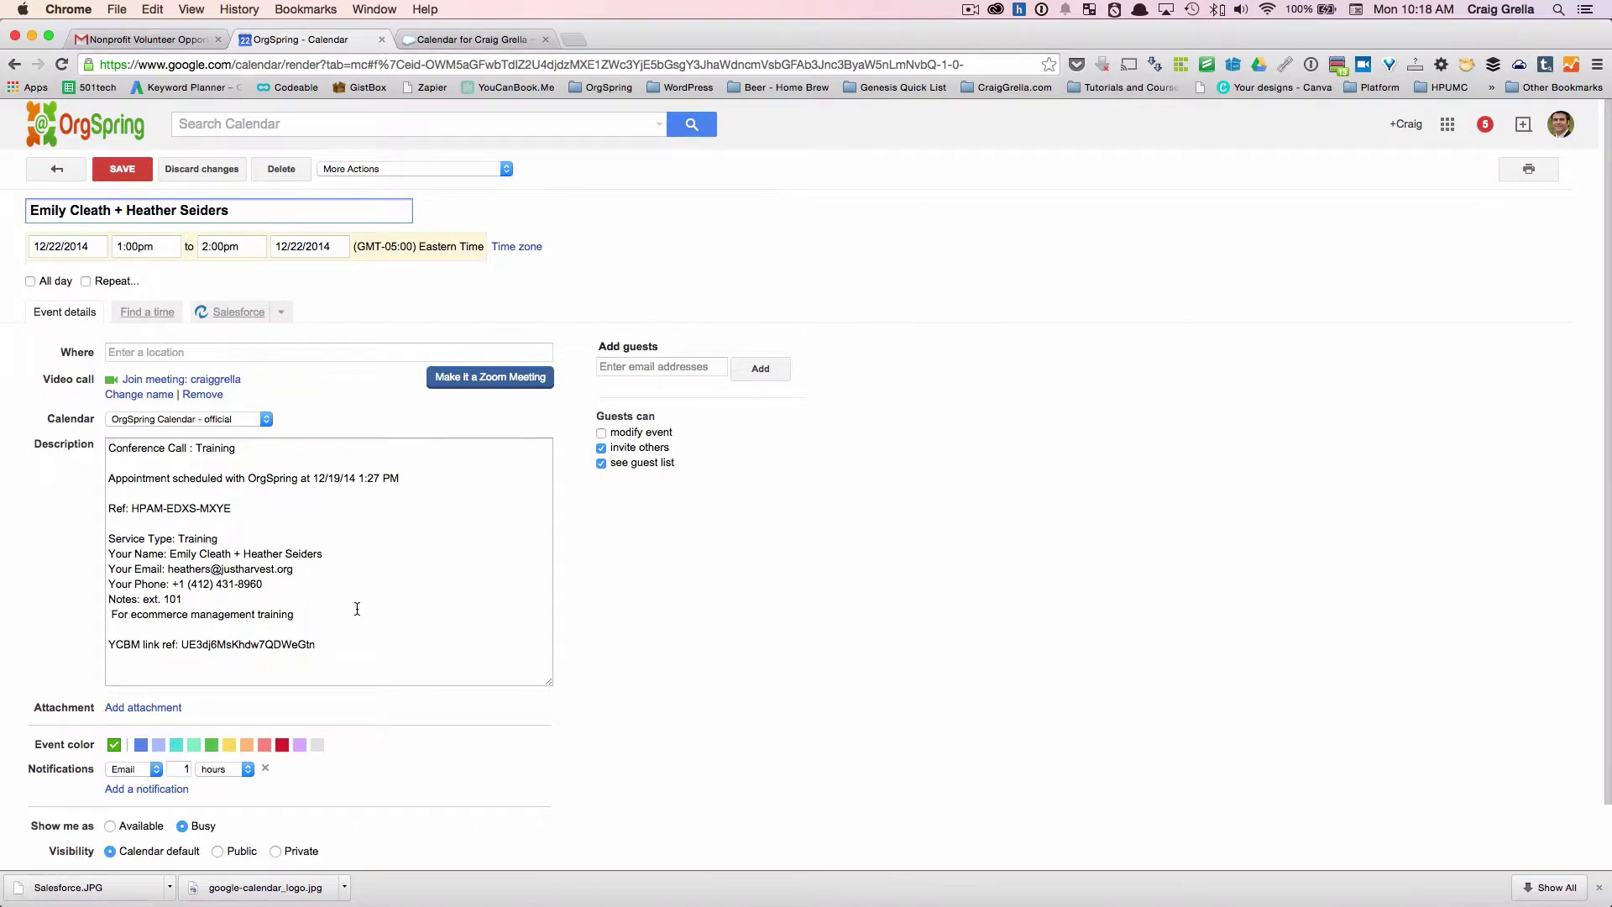
scroll(357, 609, down, 1)
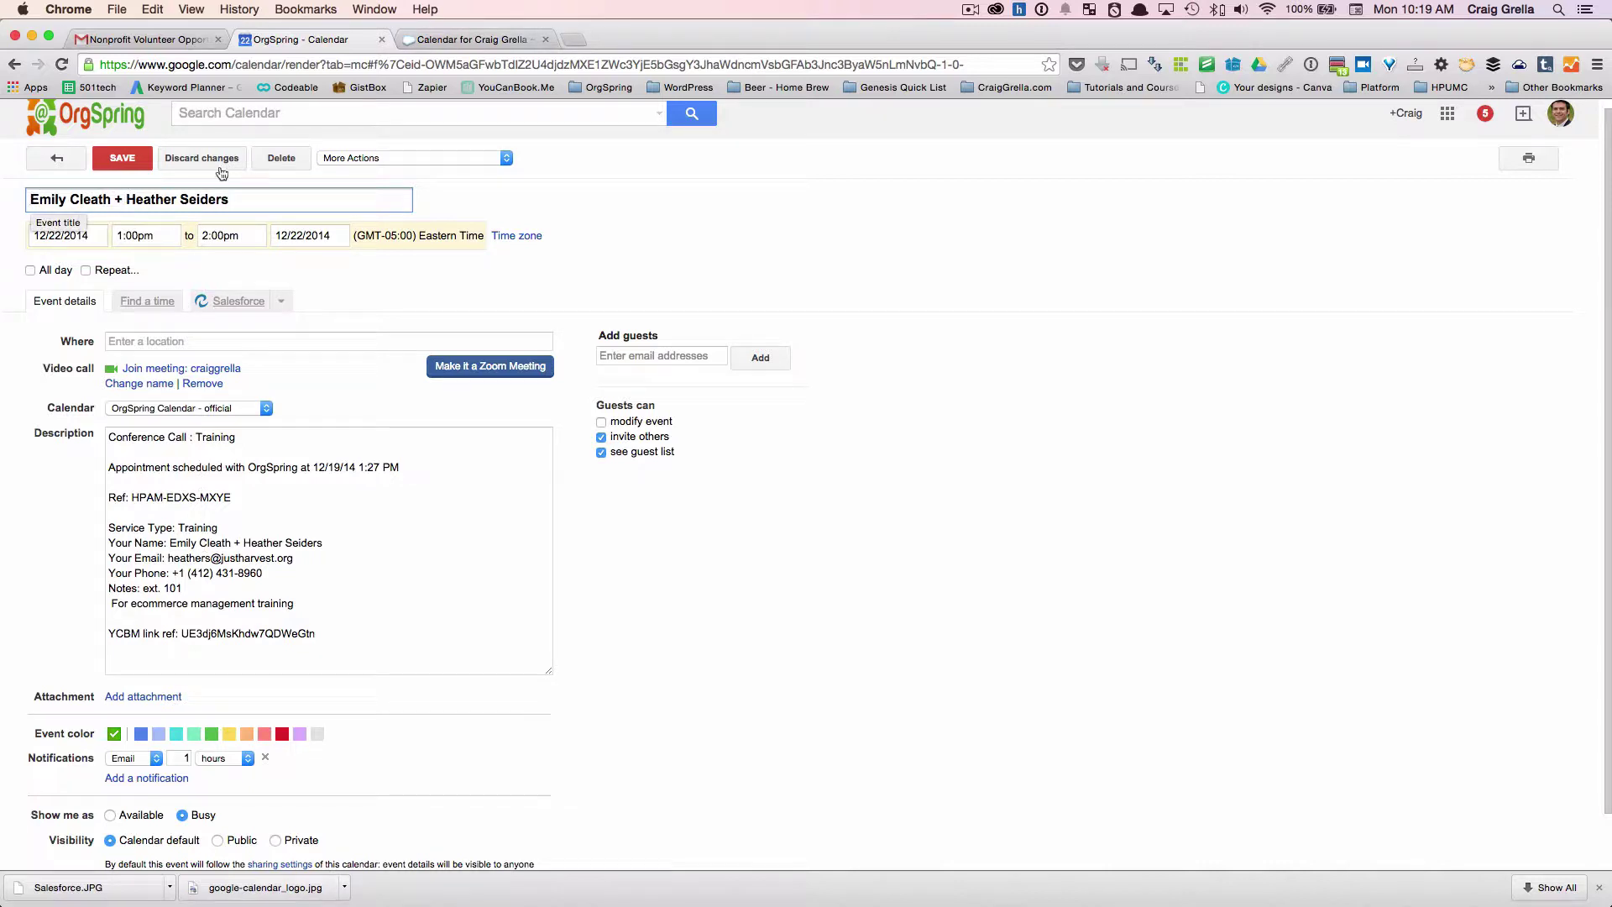
click(437, 39)
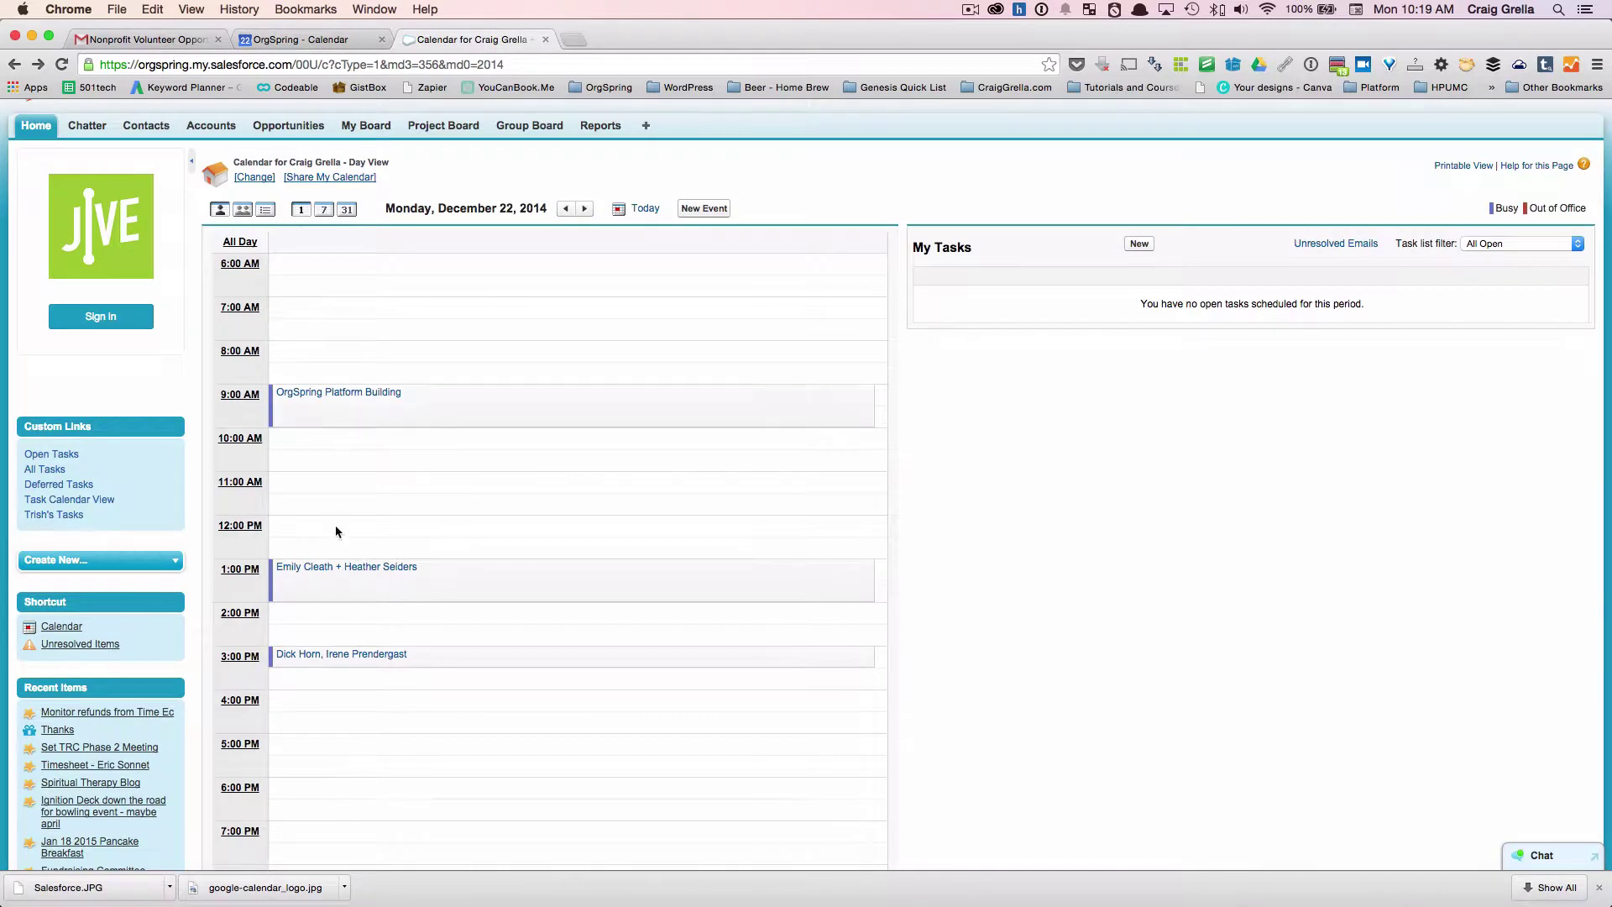
Examine the 1pm event's Salesforce detail record, then switch to the 'Nonprofit Volunteer Opportunity' email thread.
click(406, 566)
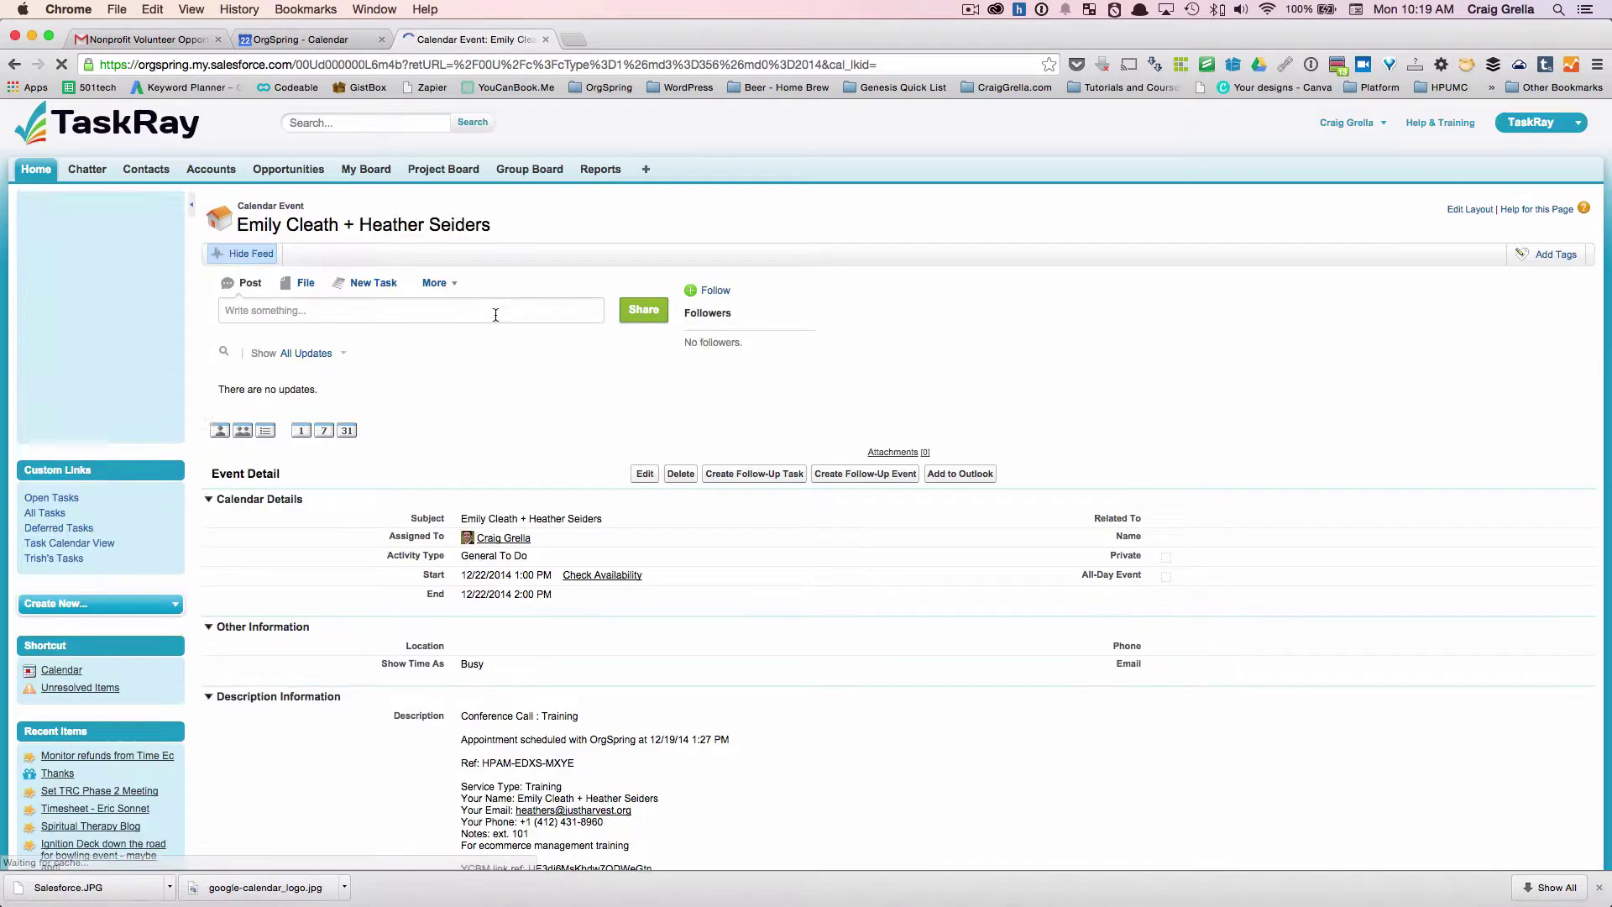
scroll(563, 435, down, 2)
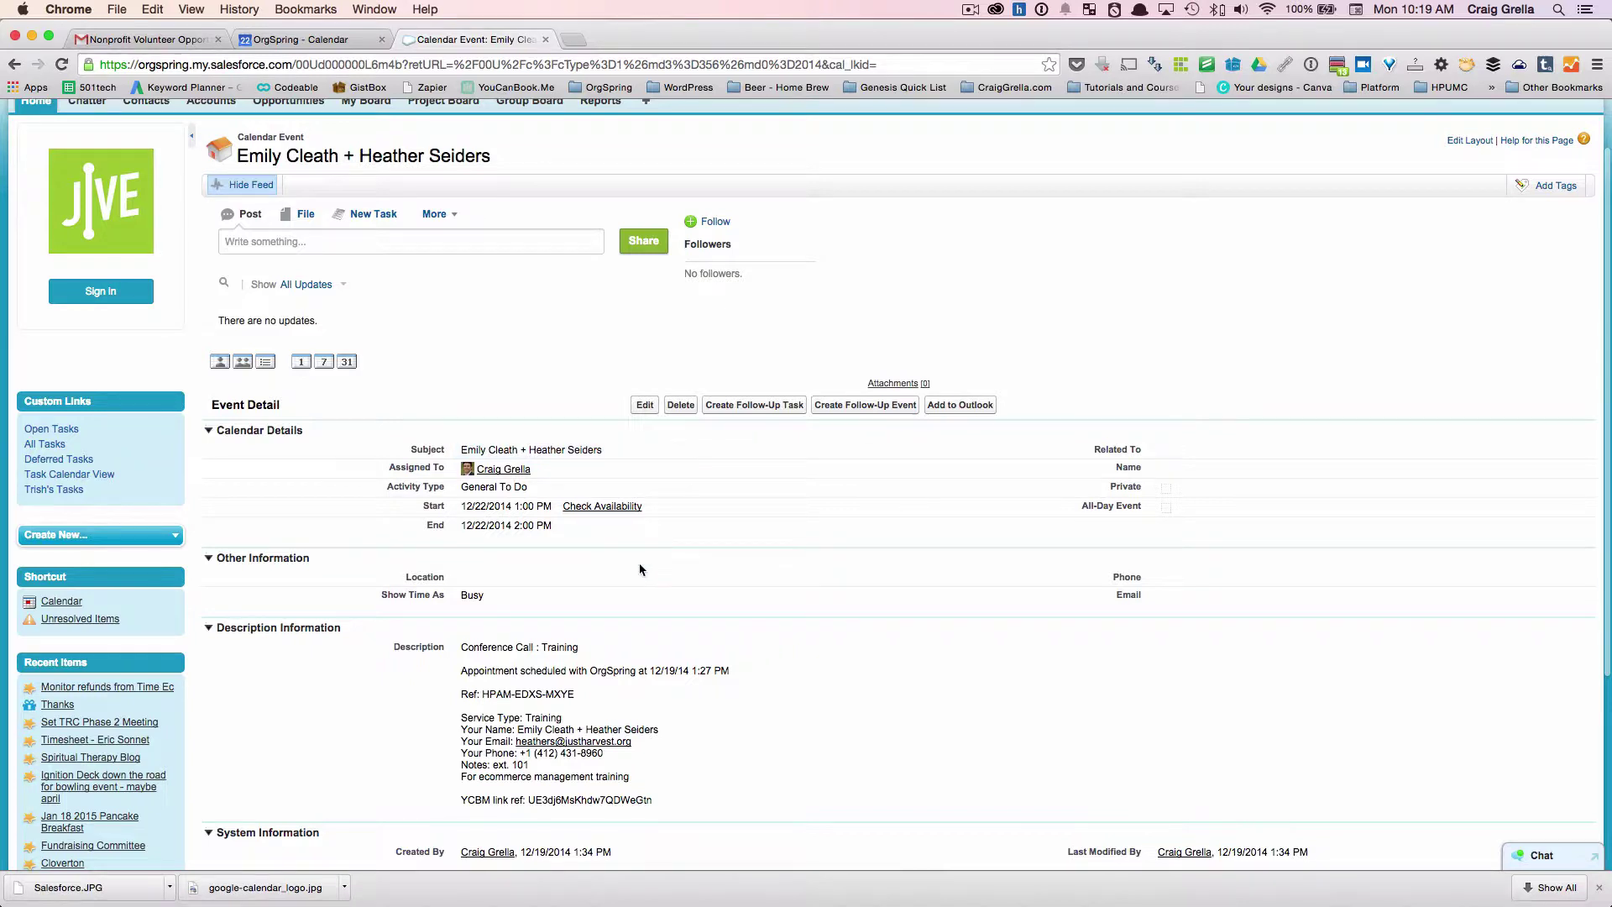
scroll(640, 569, down, 3)
scroll(640, 569, down, 1)
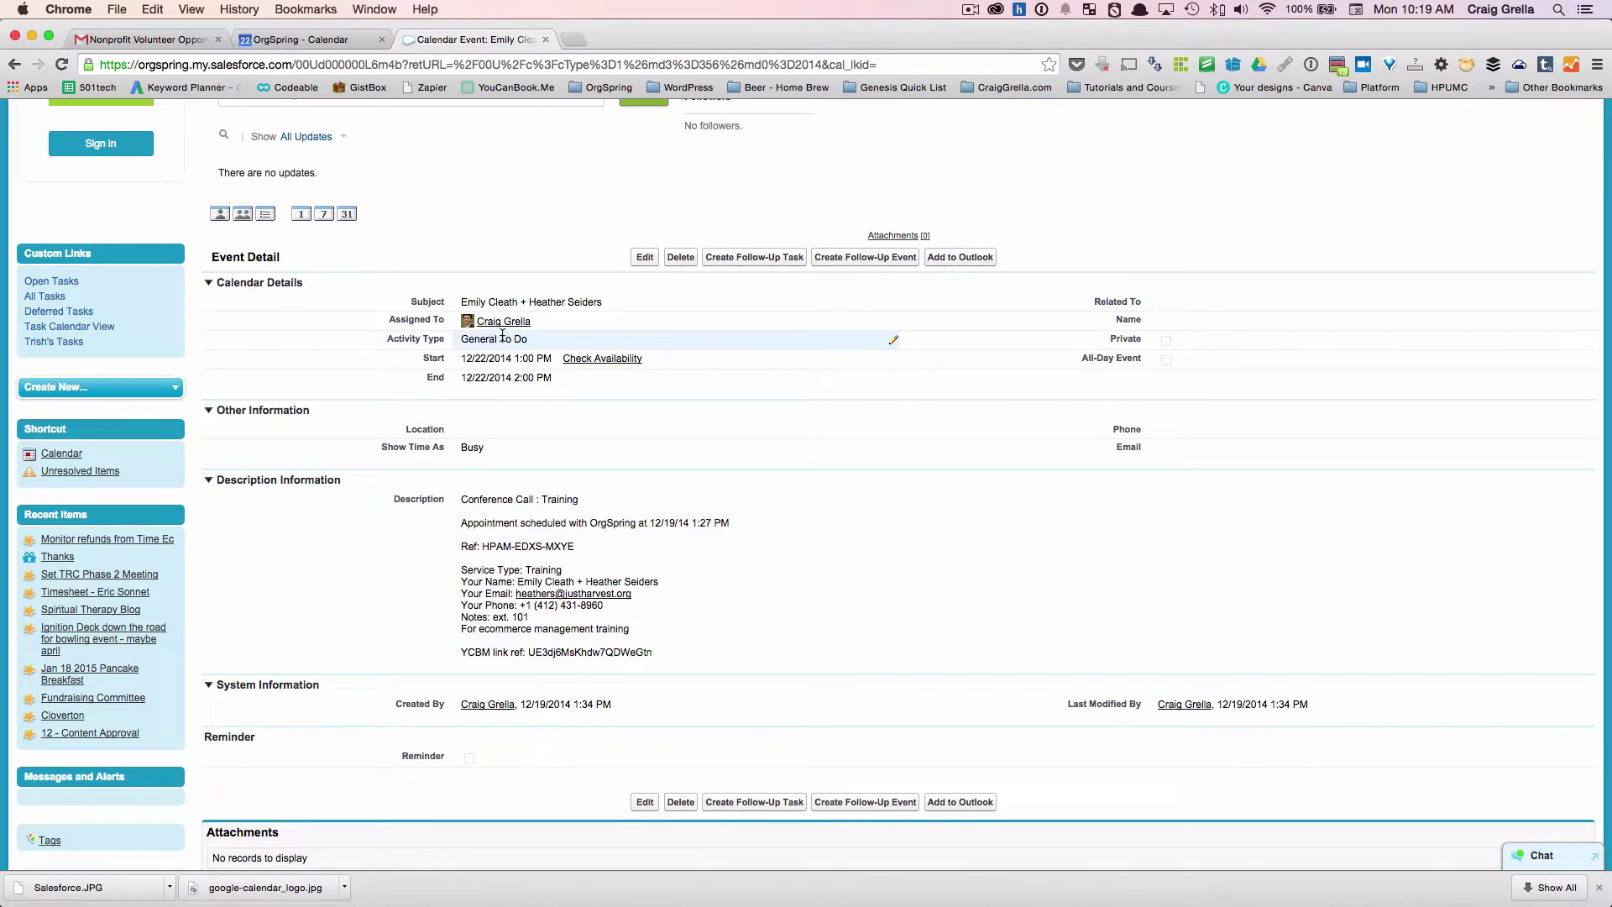
scroll(501, 335, down, 3)
scroll(501, 335, up, 2)
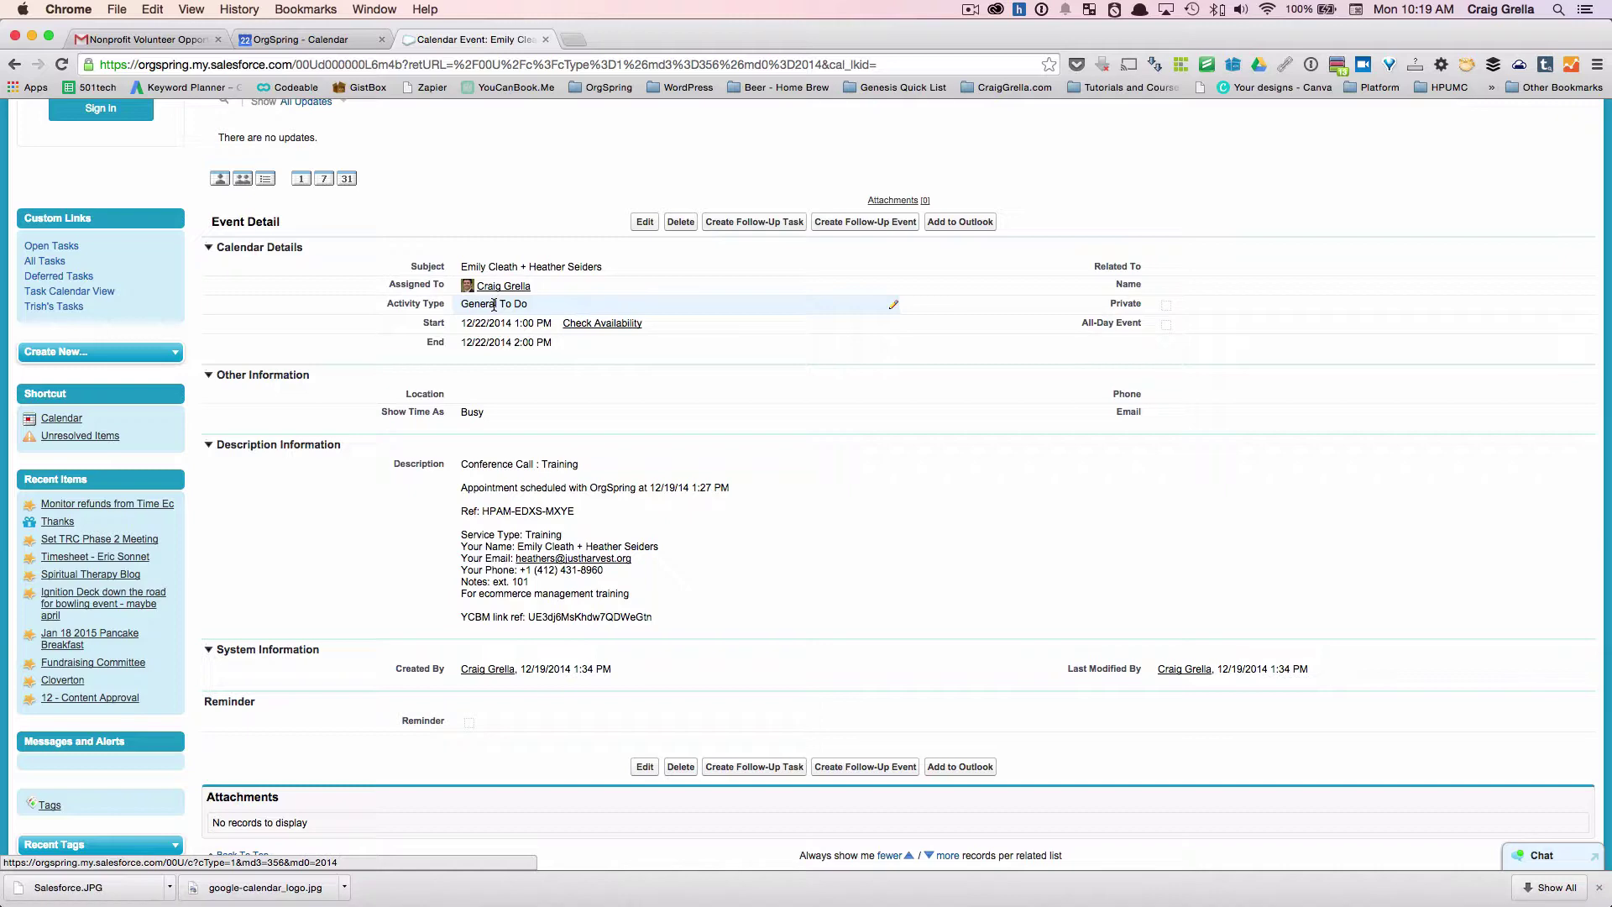
scroll(493, 304, up, 5)
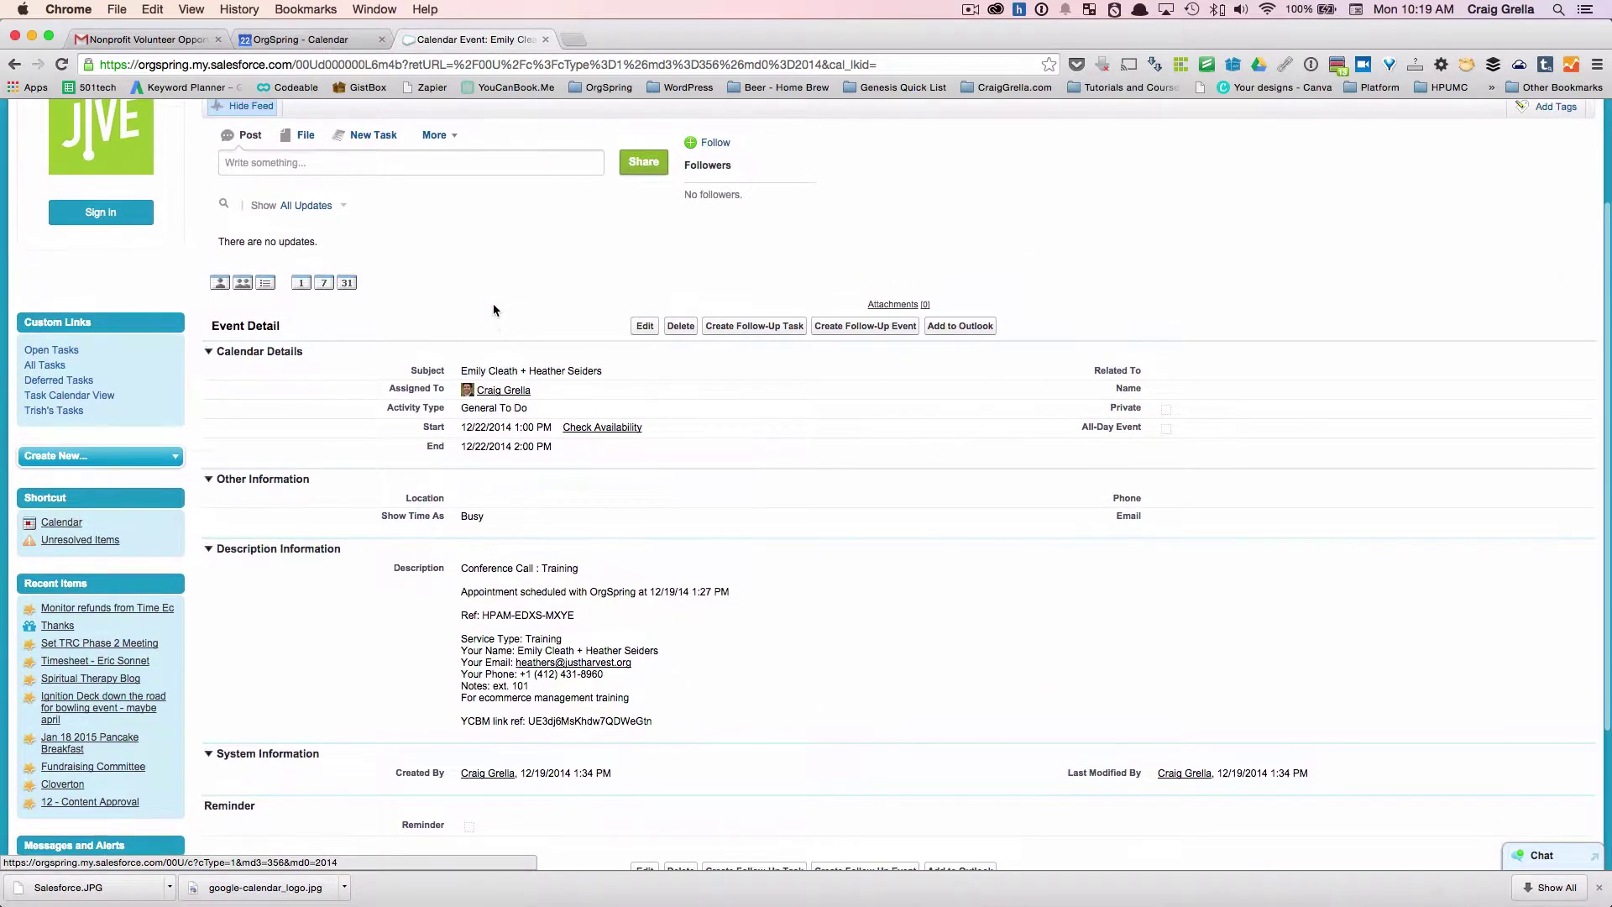
scroll(494, 311, up, 2)
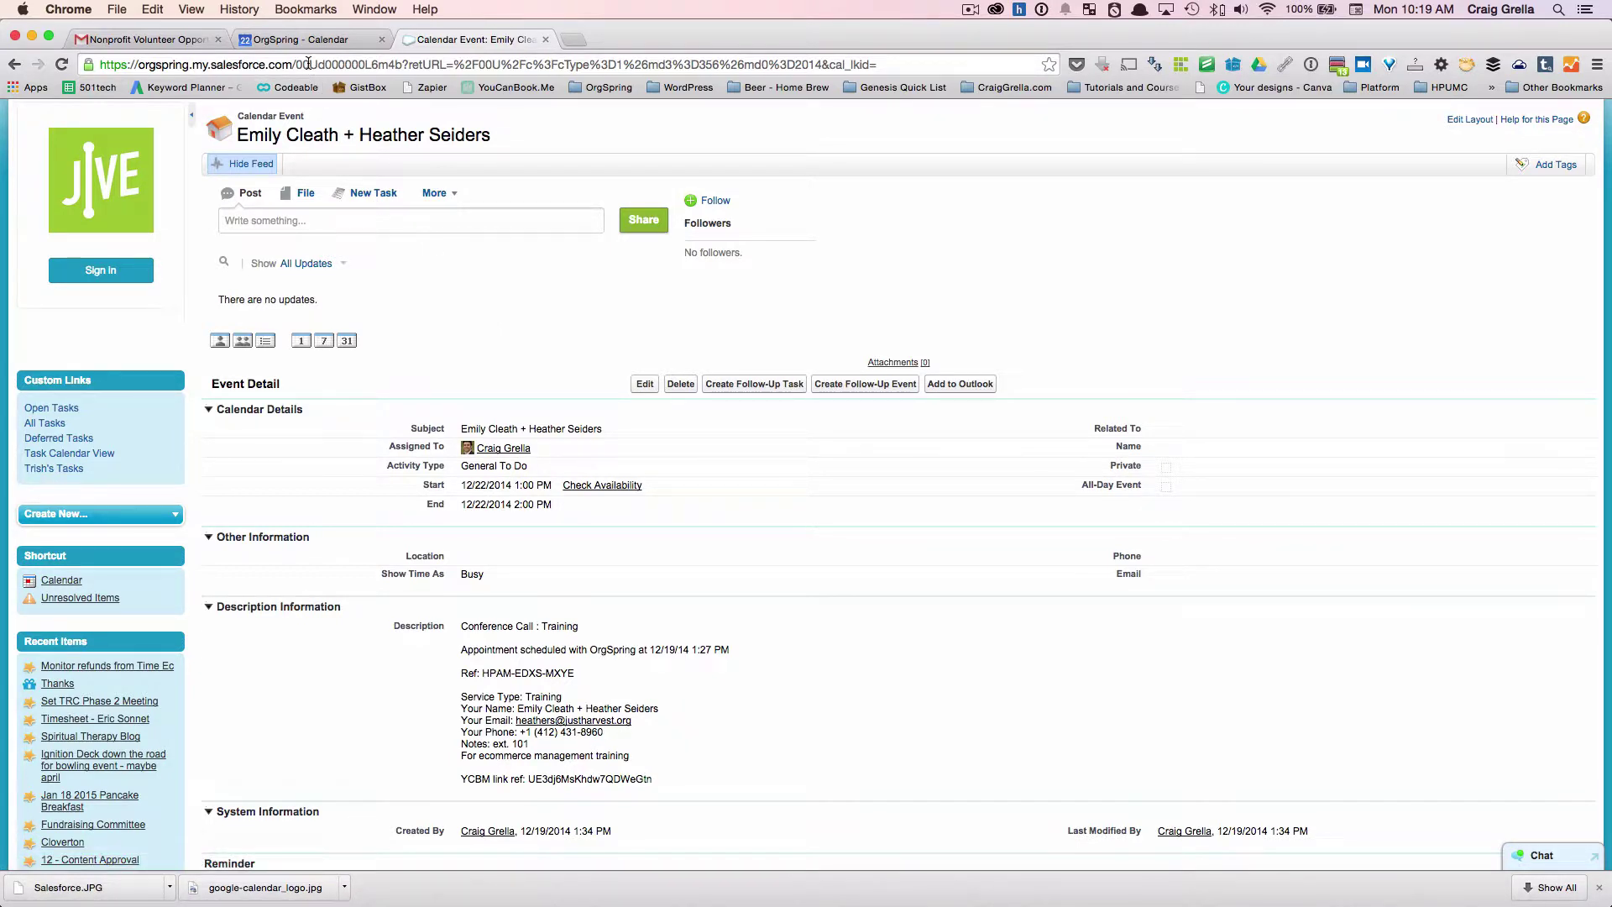
key(super+shift+2)
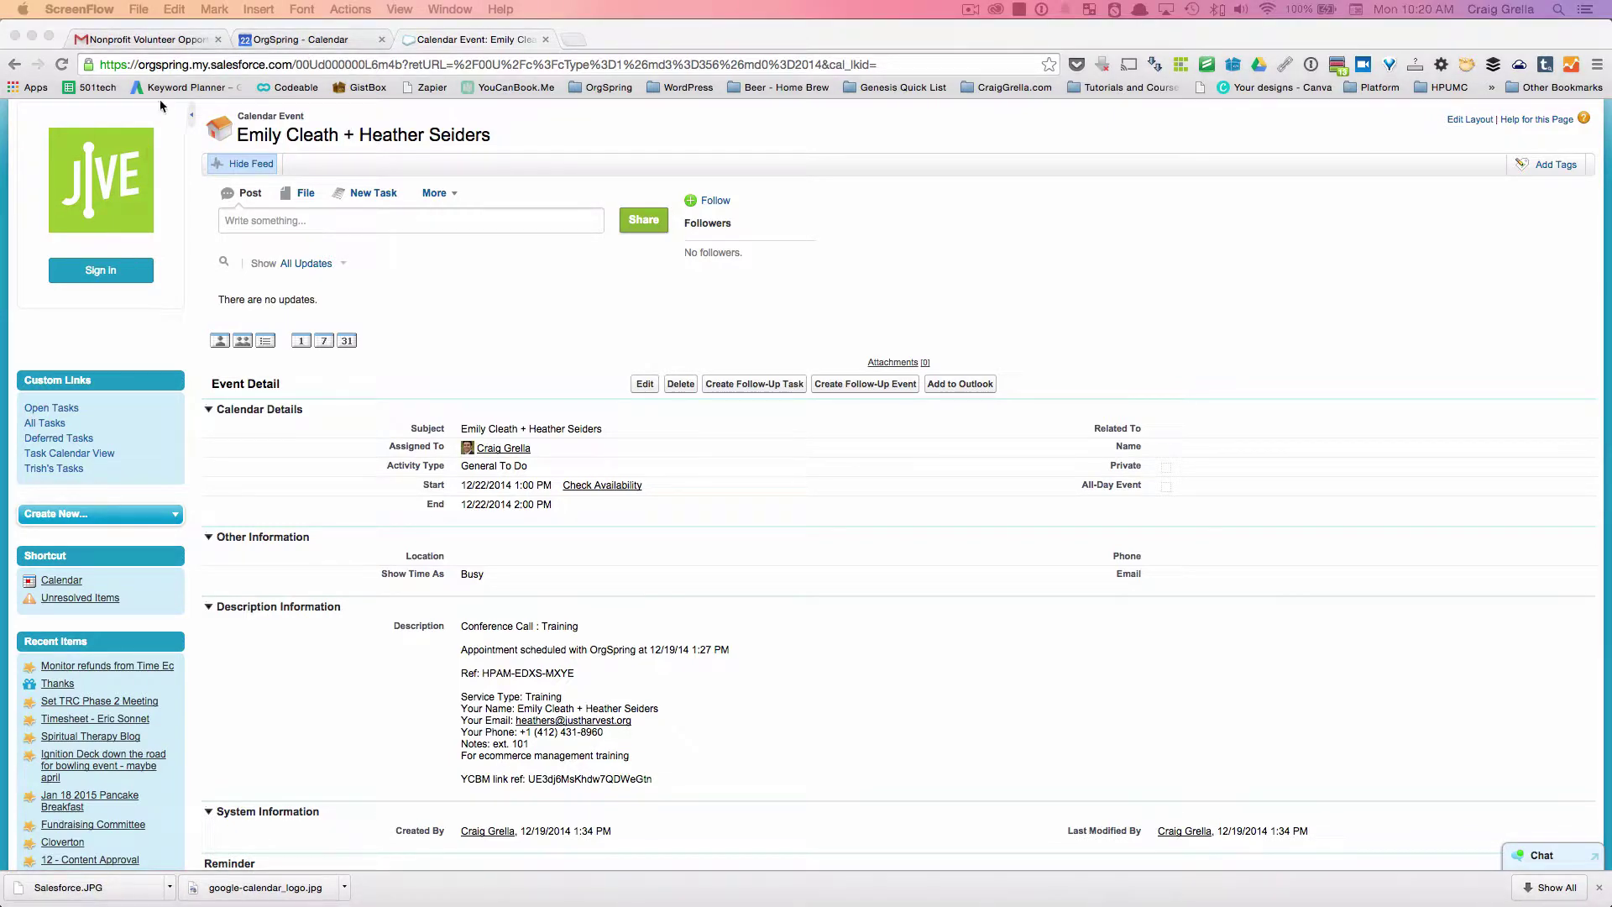
click(176, 46)
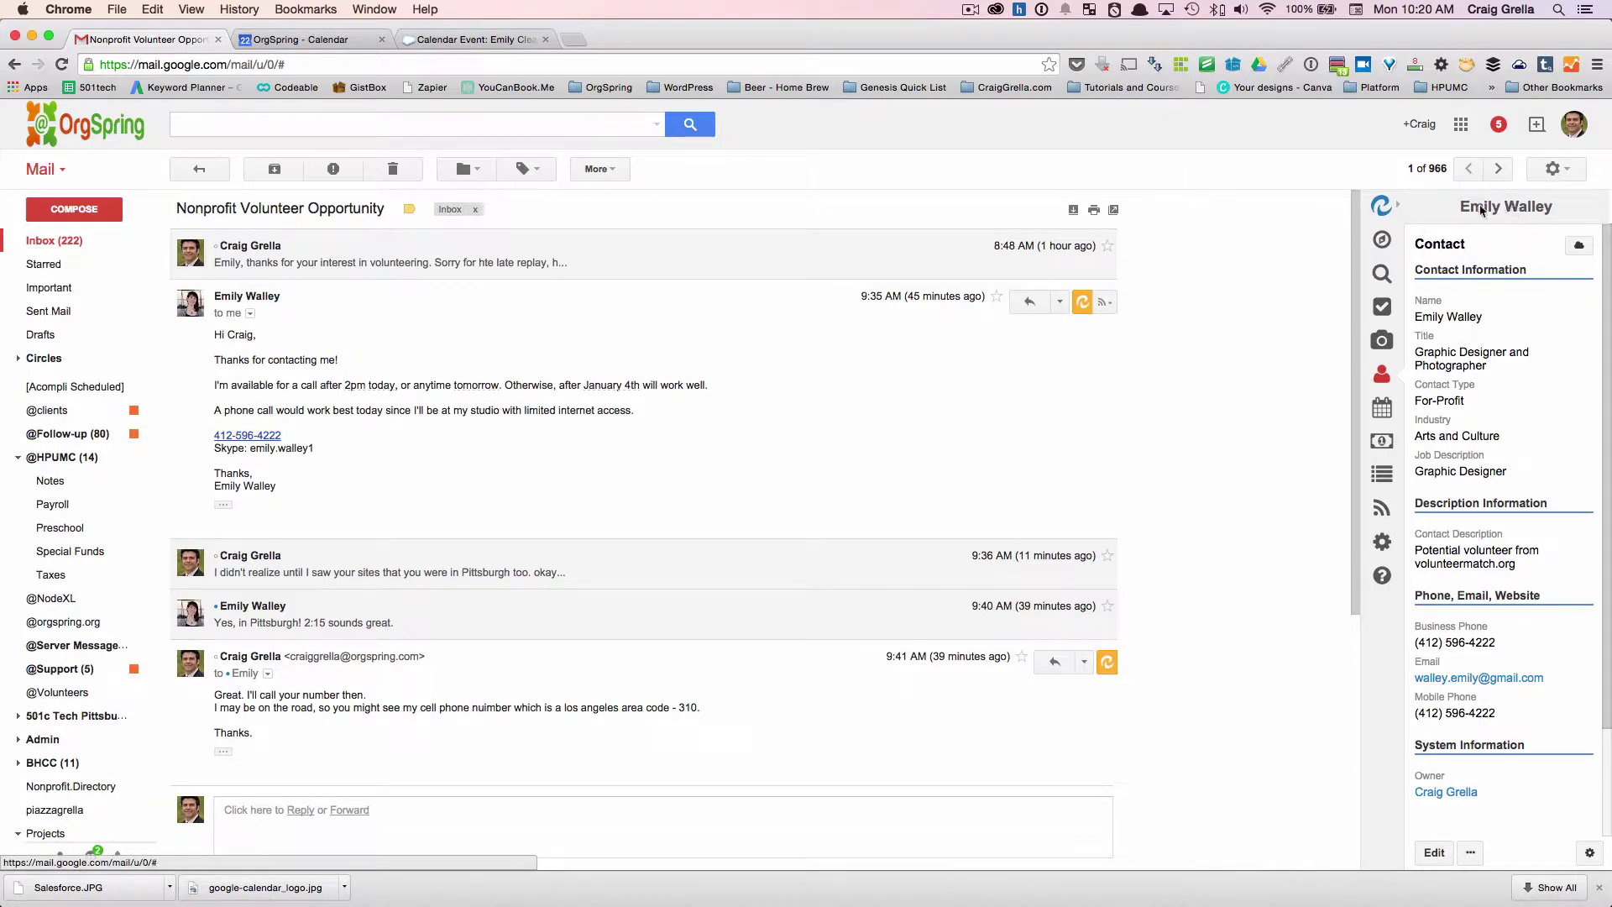
Look over the sender's contact info in the Cirrus sidebar and show their empty Activities list.
scroll(1453, 378, down, 3)
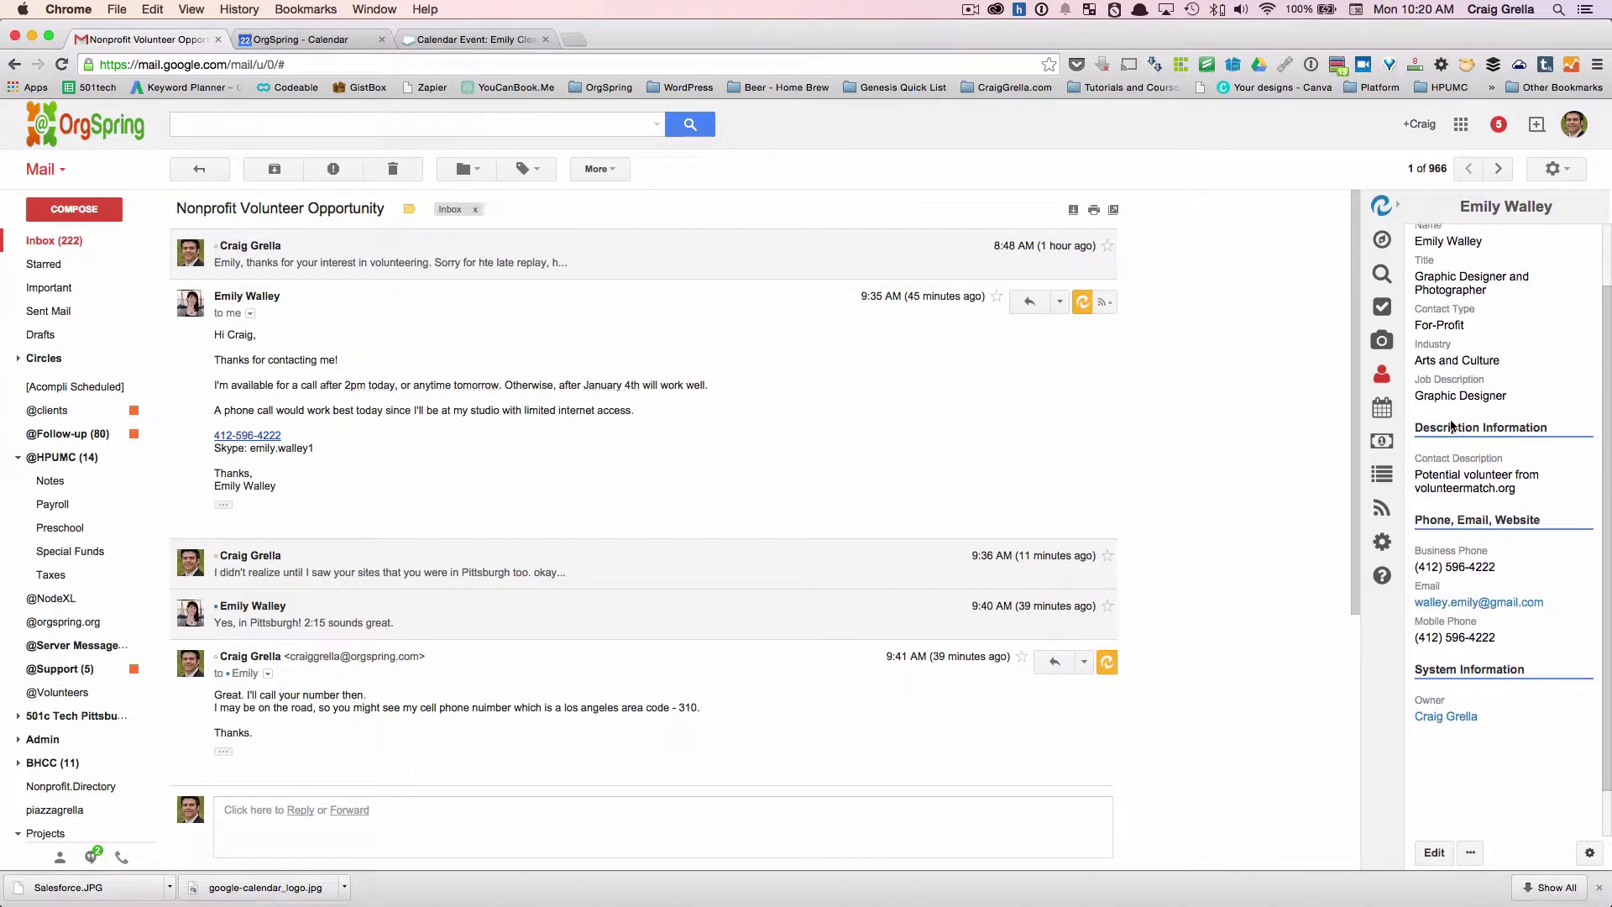
scroll(1452, 419, up, 3)
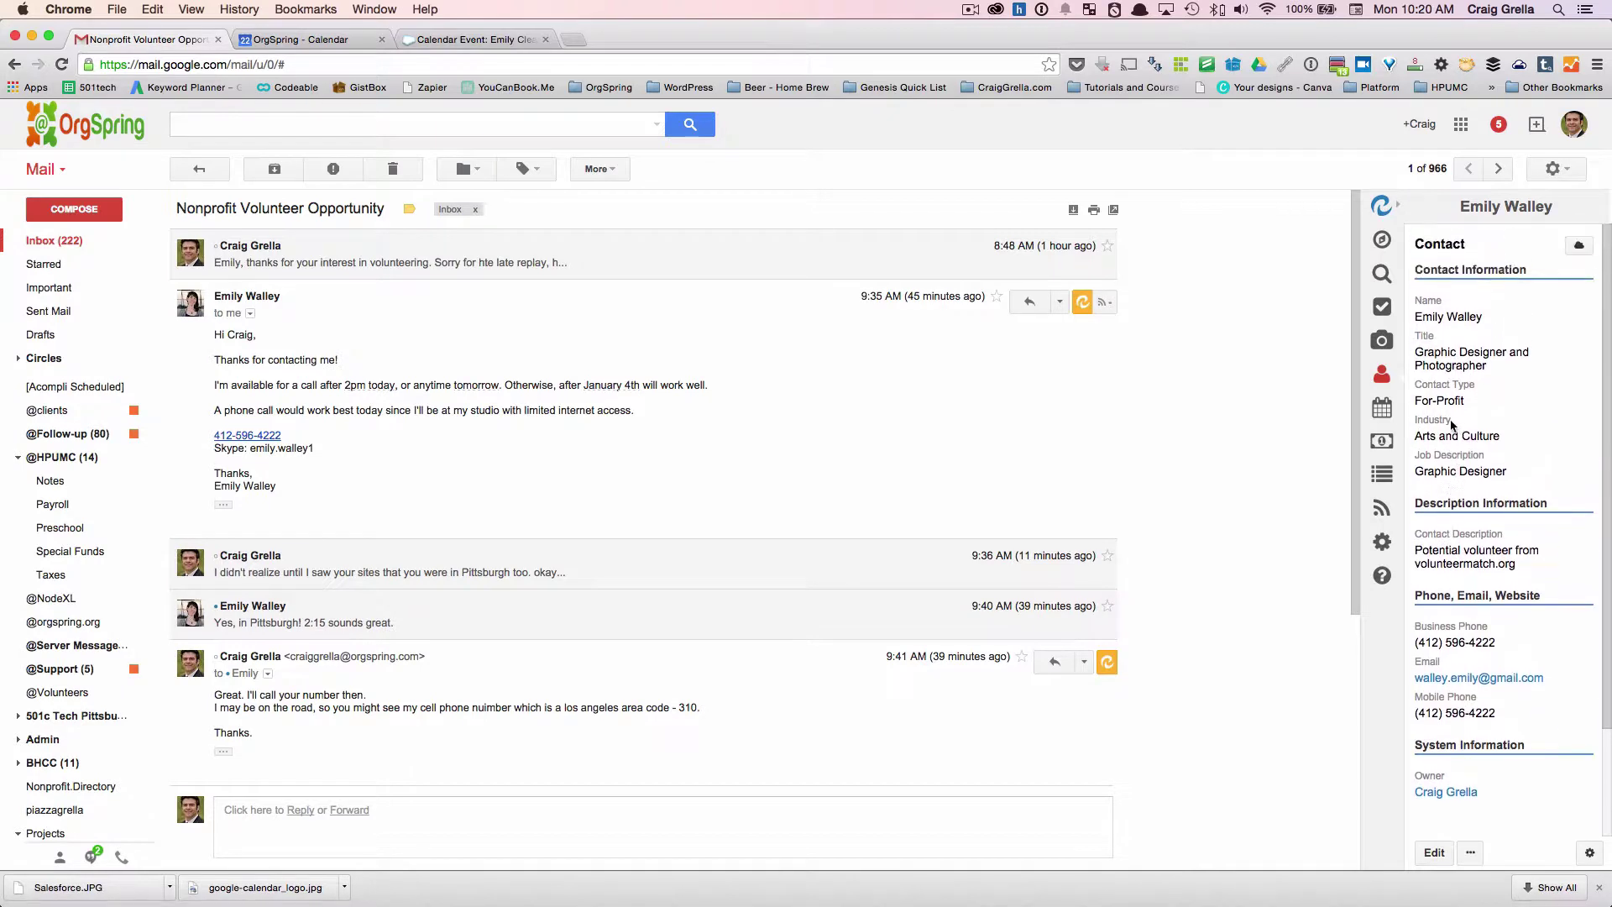
click(1383, 411)
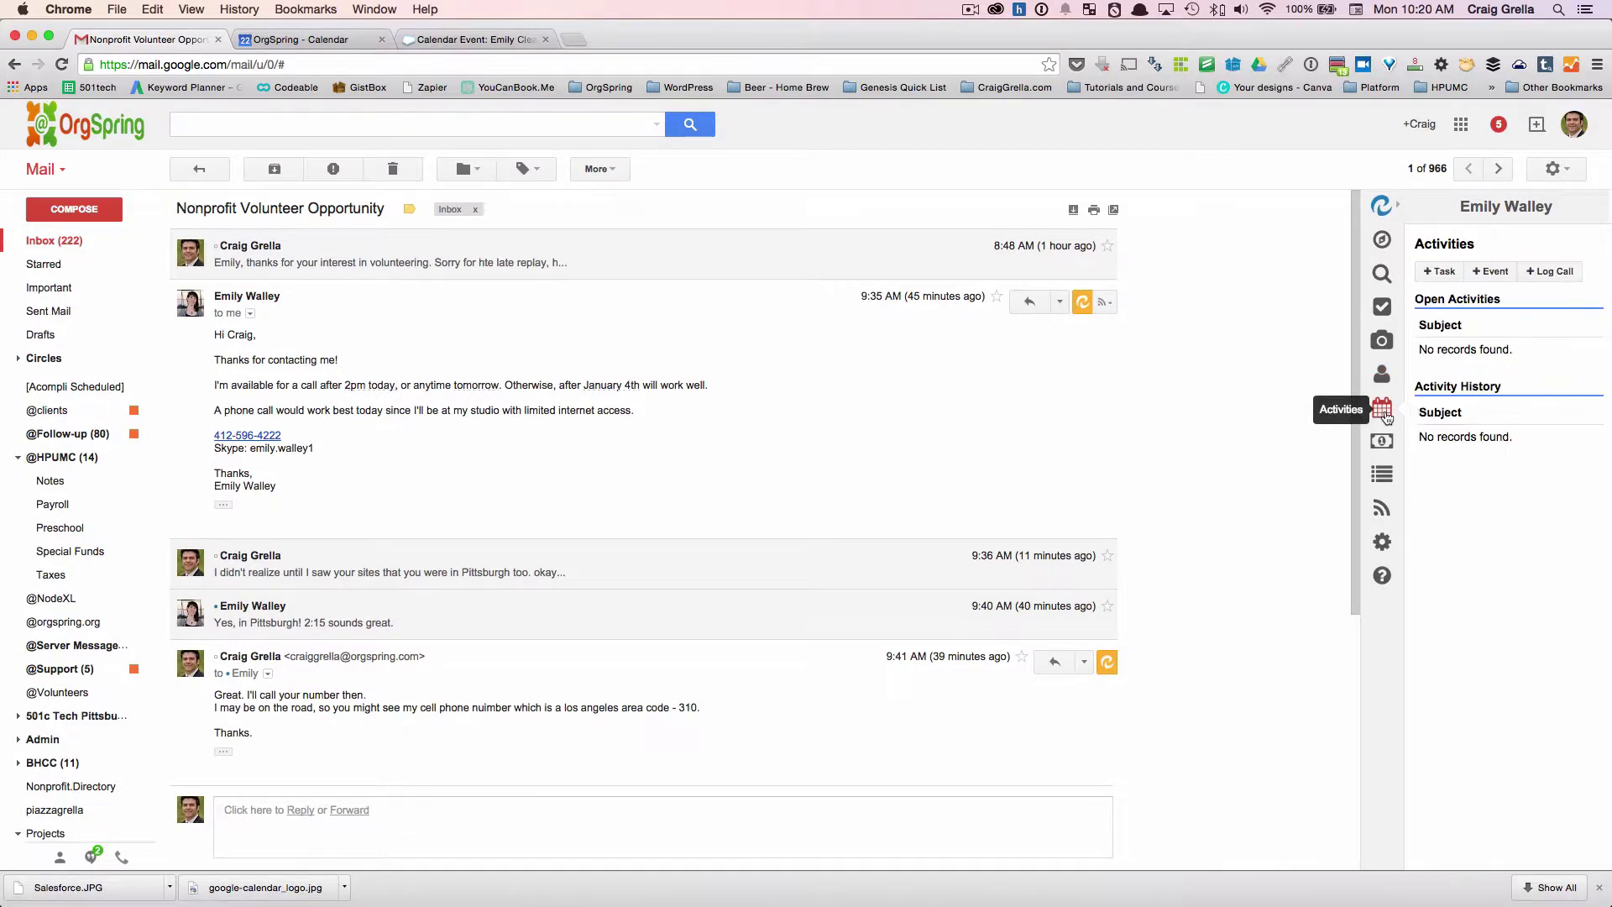
Start a new event for the contact with the subject 'Volunteer Conference Call'.
click(1490, 273)
click(1475, 310)
text(Confer)
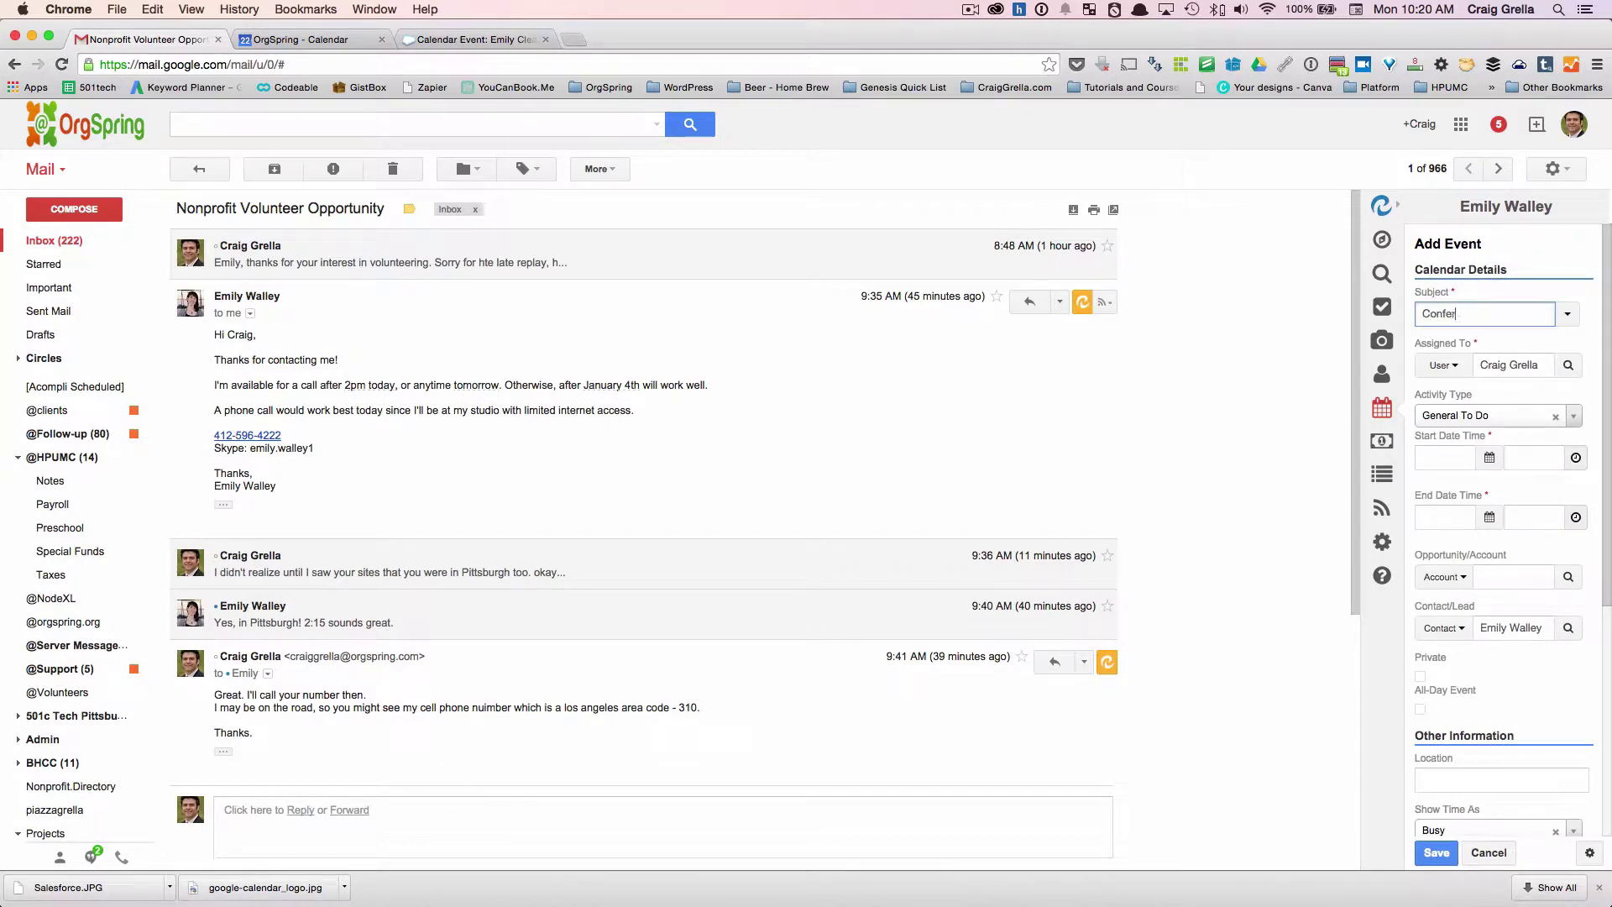
text(ence Call)
click(1419, 313)
text(Volunteer)
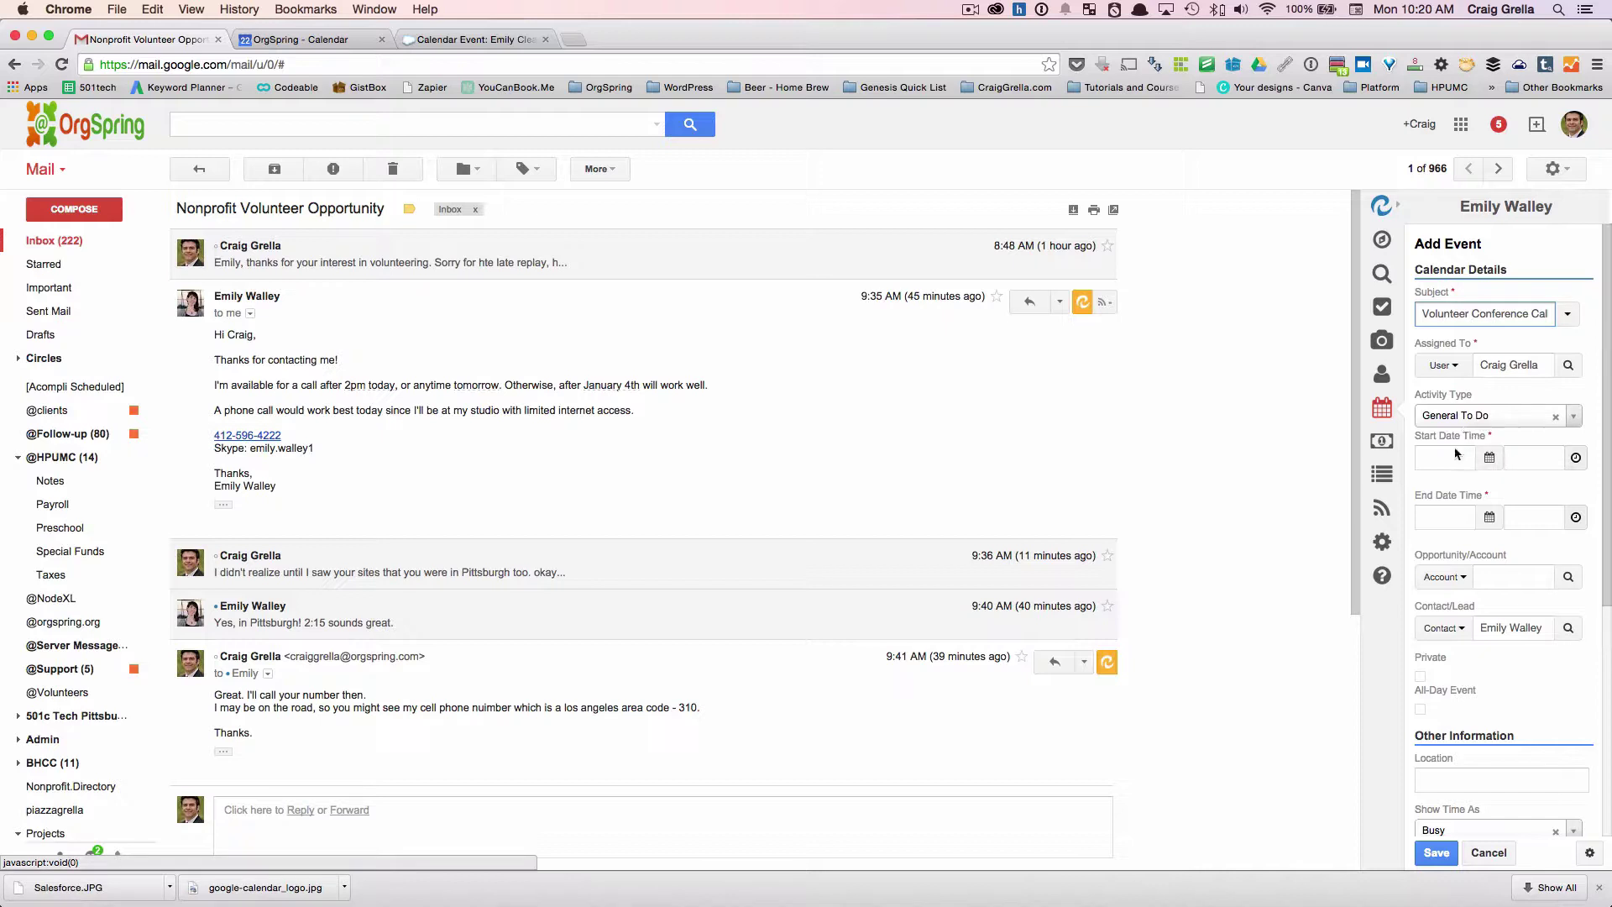
Set the event's start to December 22 at 02:15 PM.
click(1445, 458)
click(1446, 582)
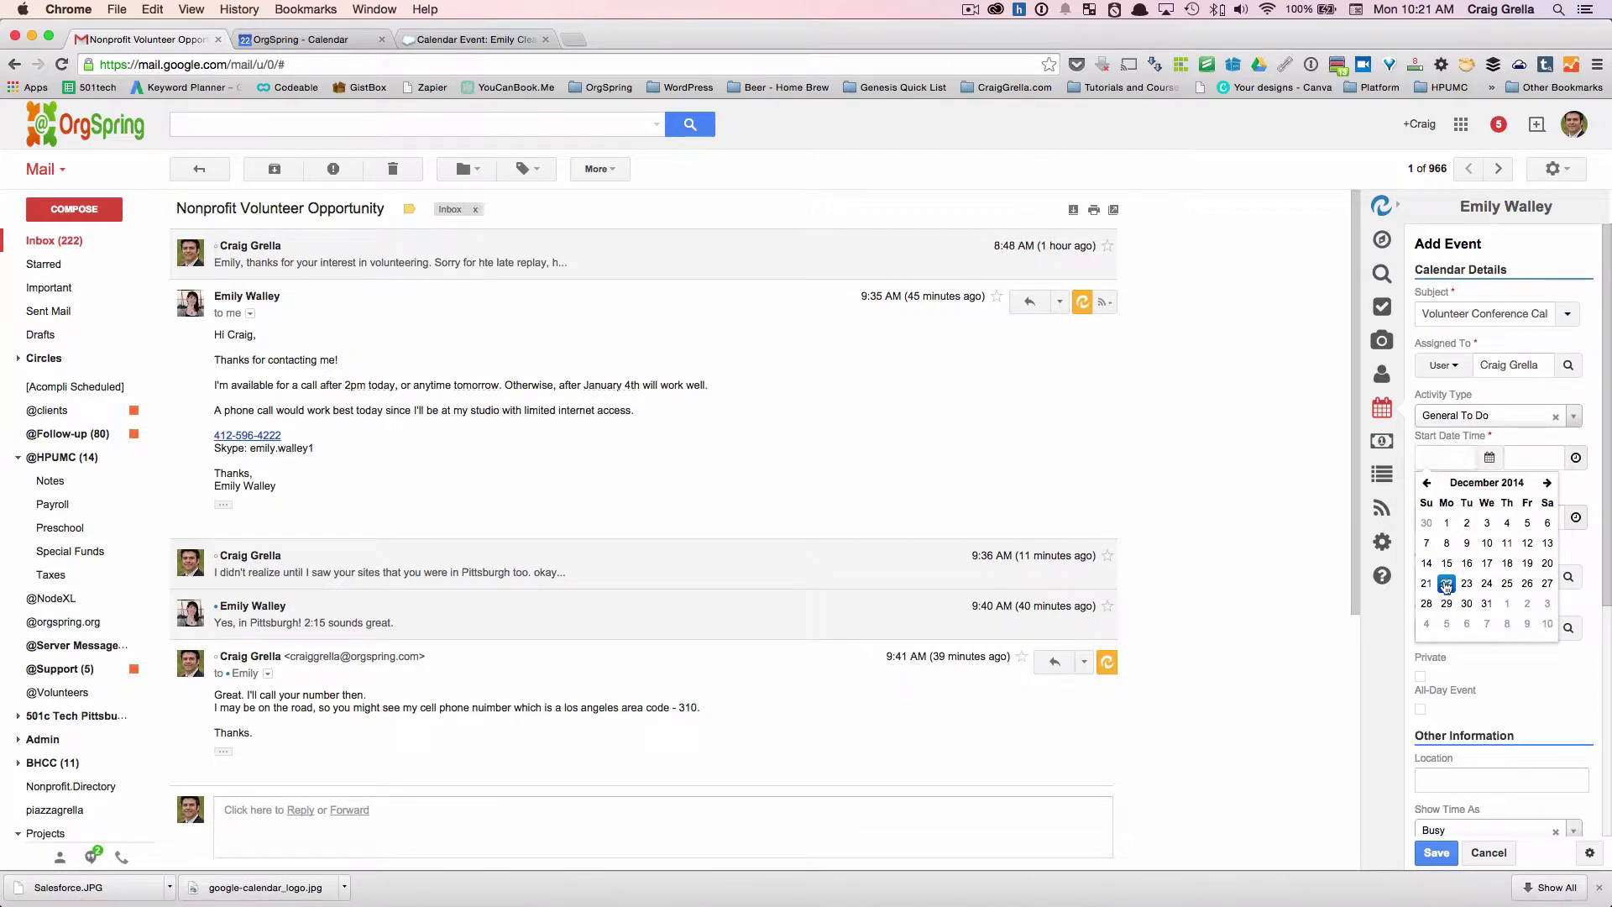
click(1561, 457)
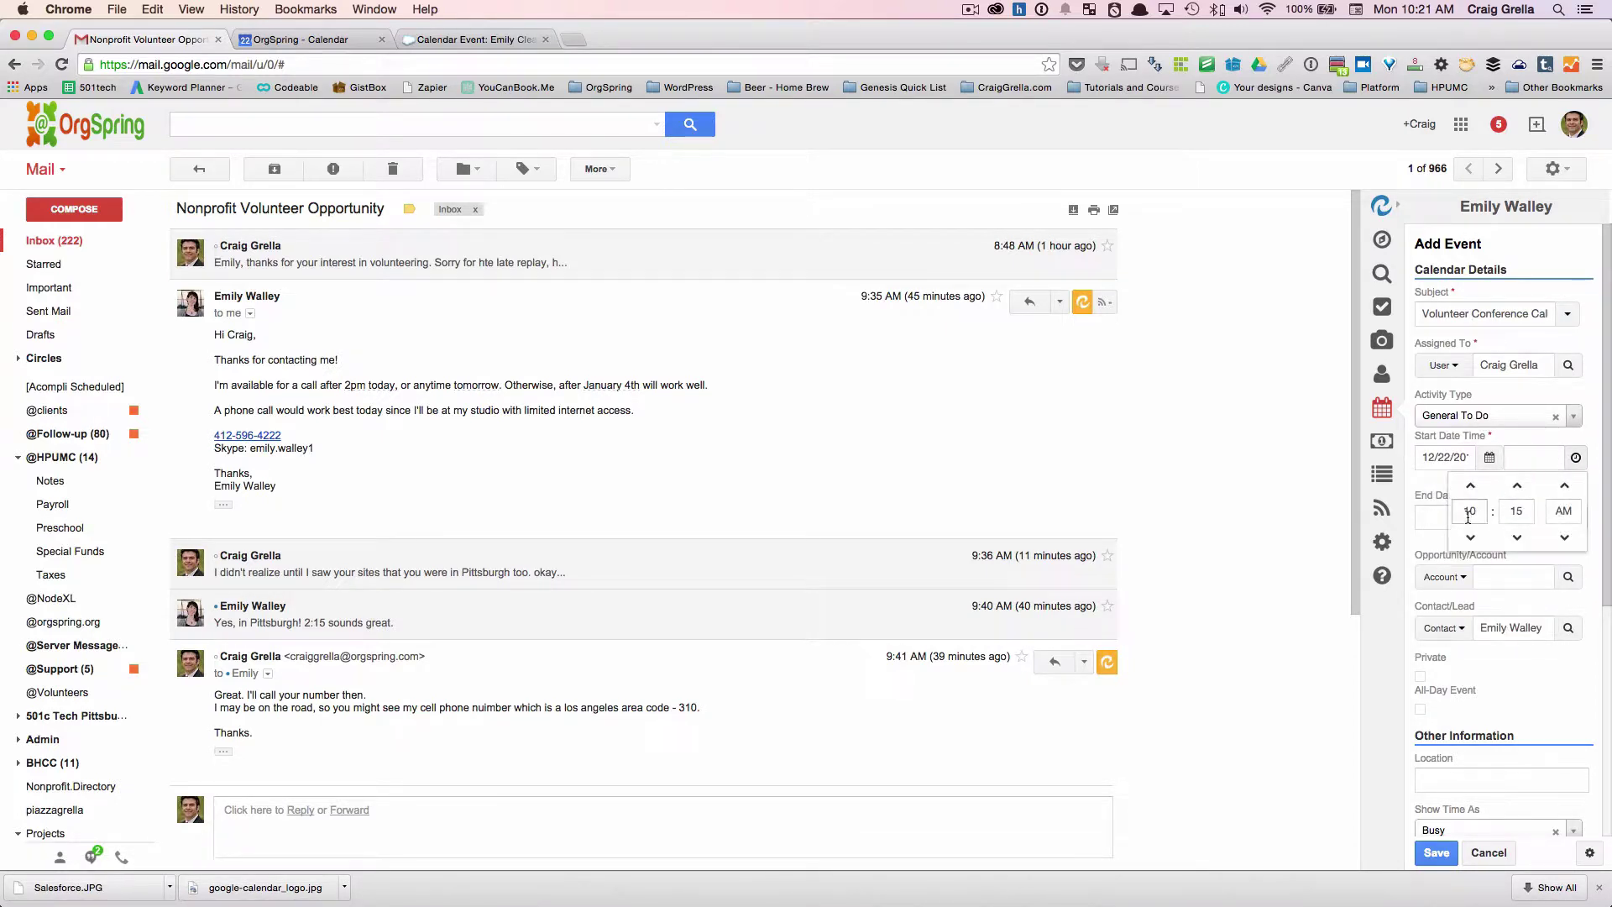
click(1470, 485)
click(1470, 485)
click(1469, 537)
click(1568, 433)
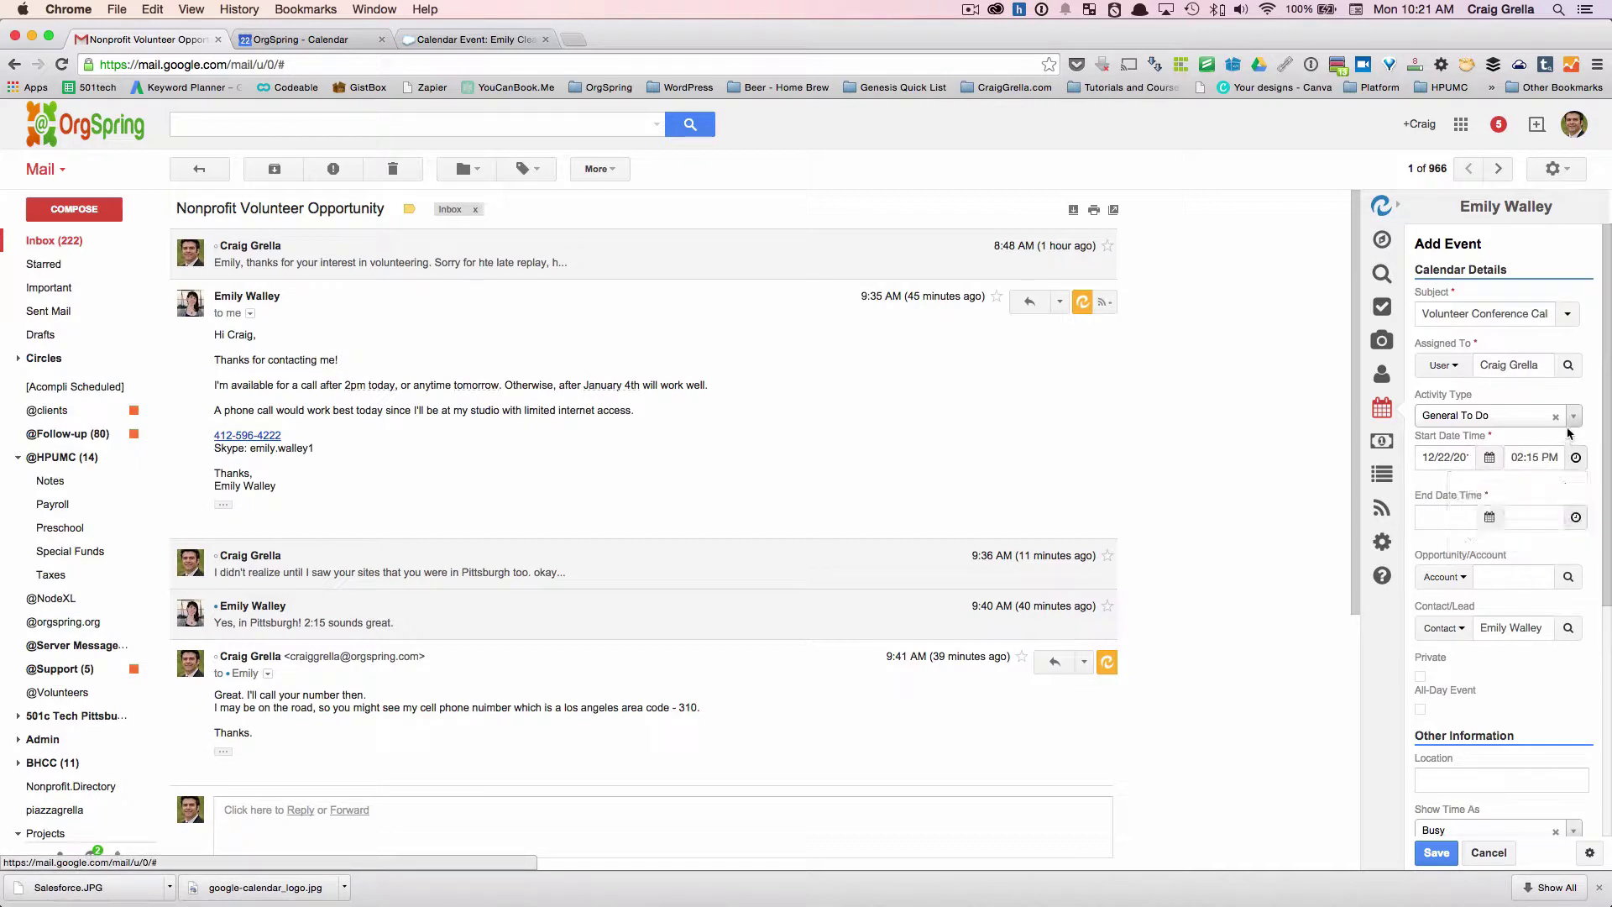
Set the event's end to December 22 at 02:45 PM.
click(1452, 517)
click(1453, 641)
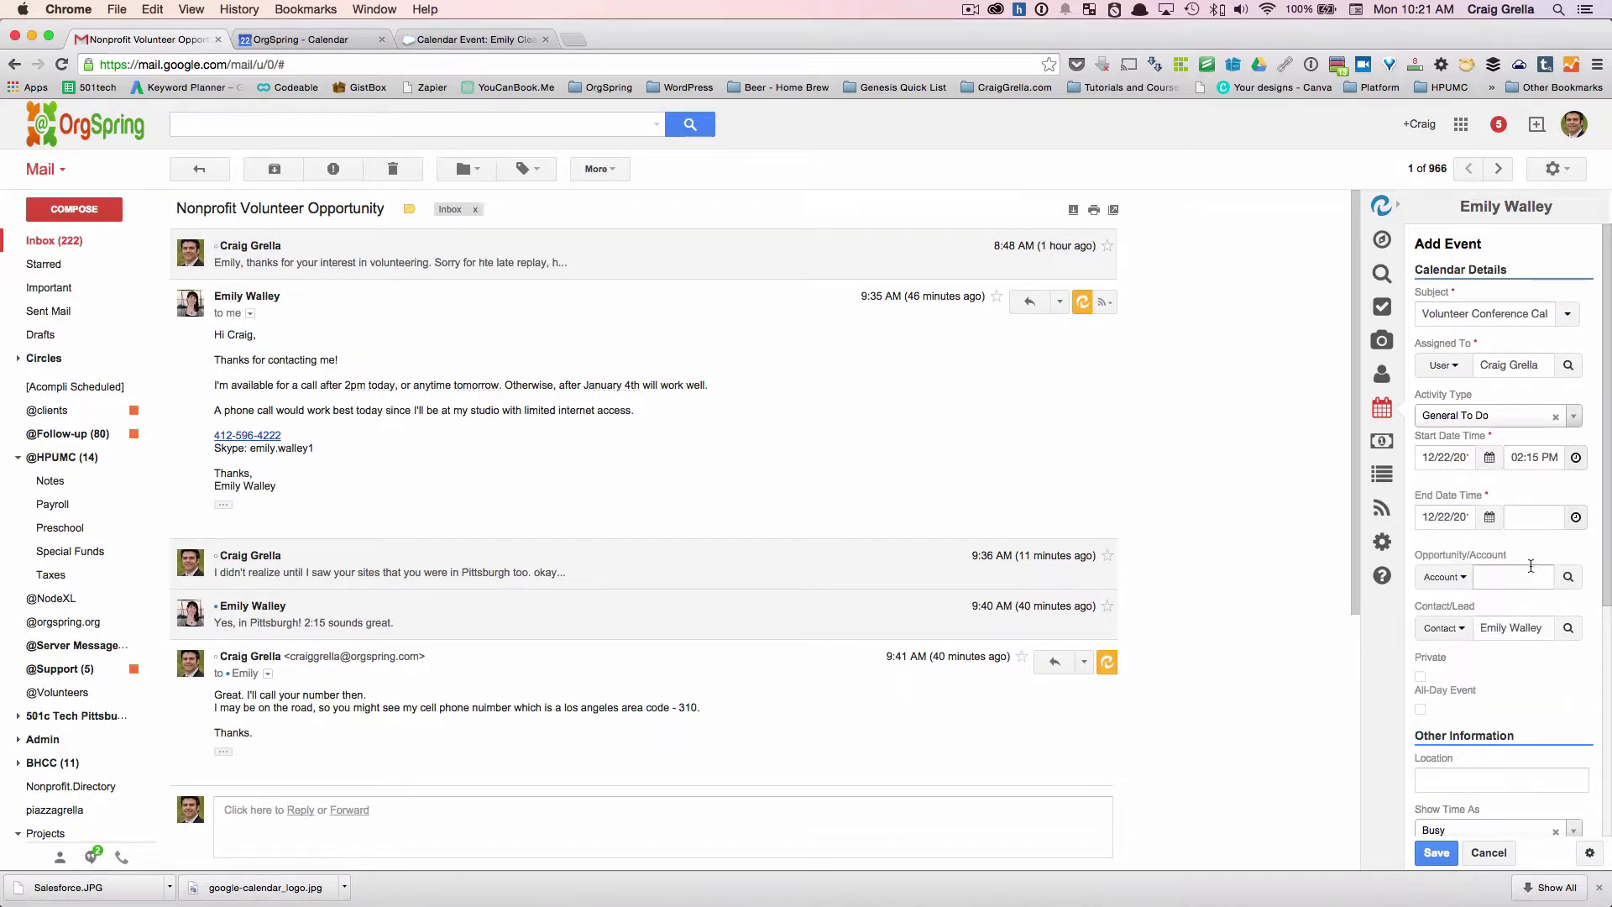
click(1576, 517)
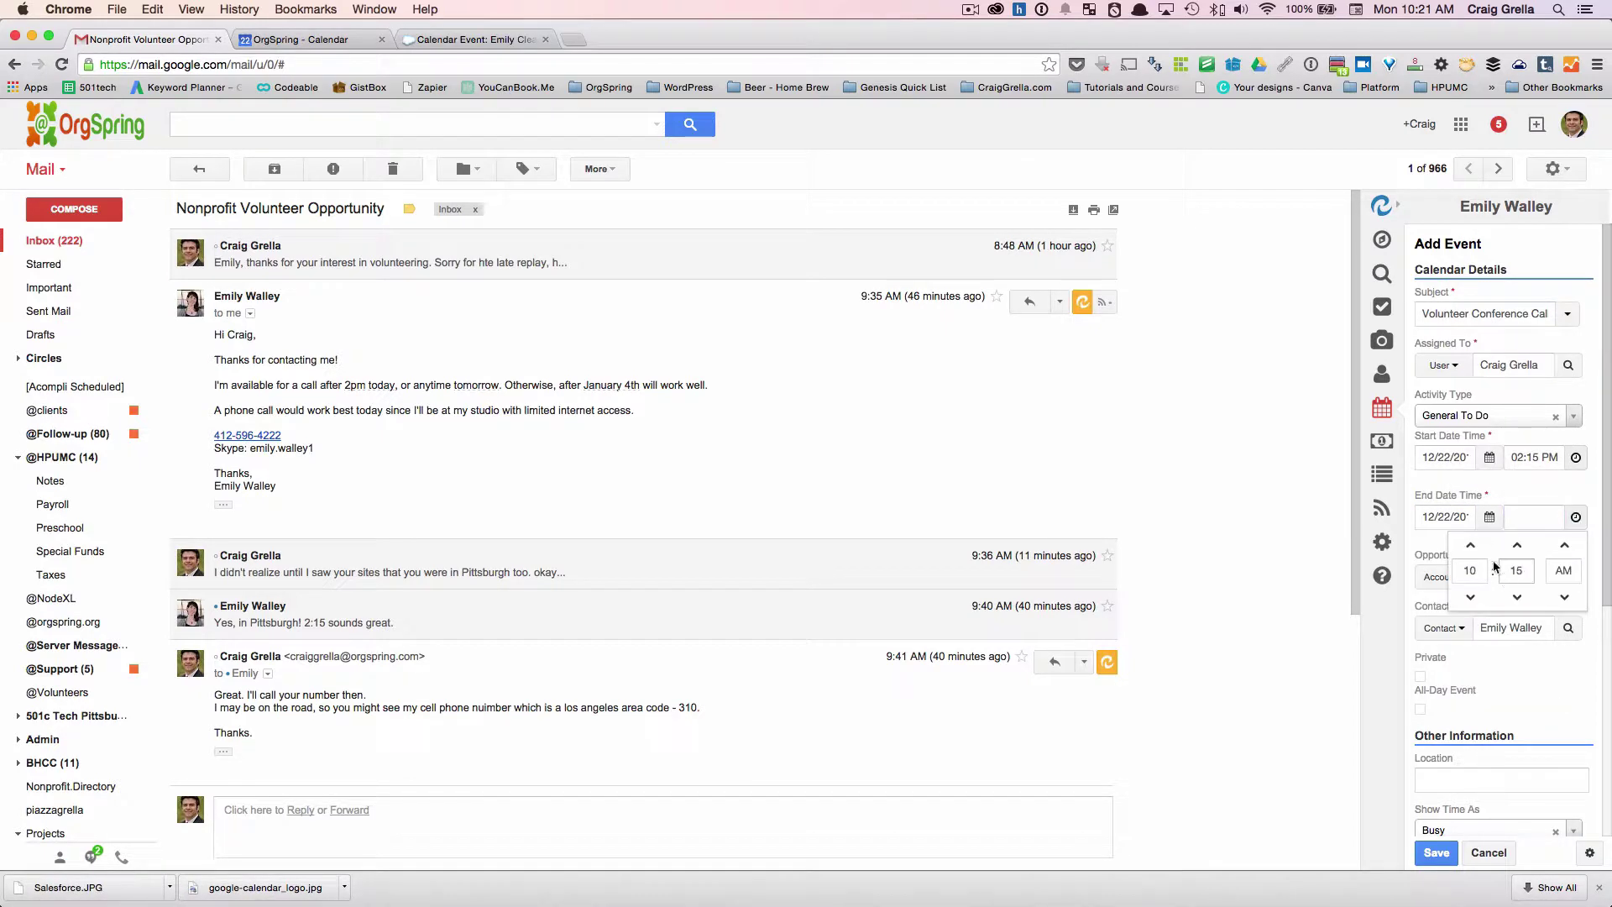
click(1471, 547)
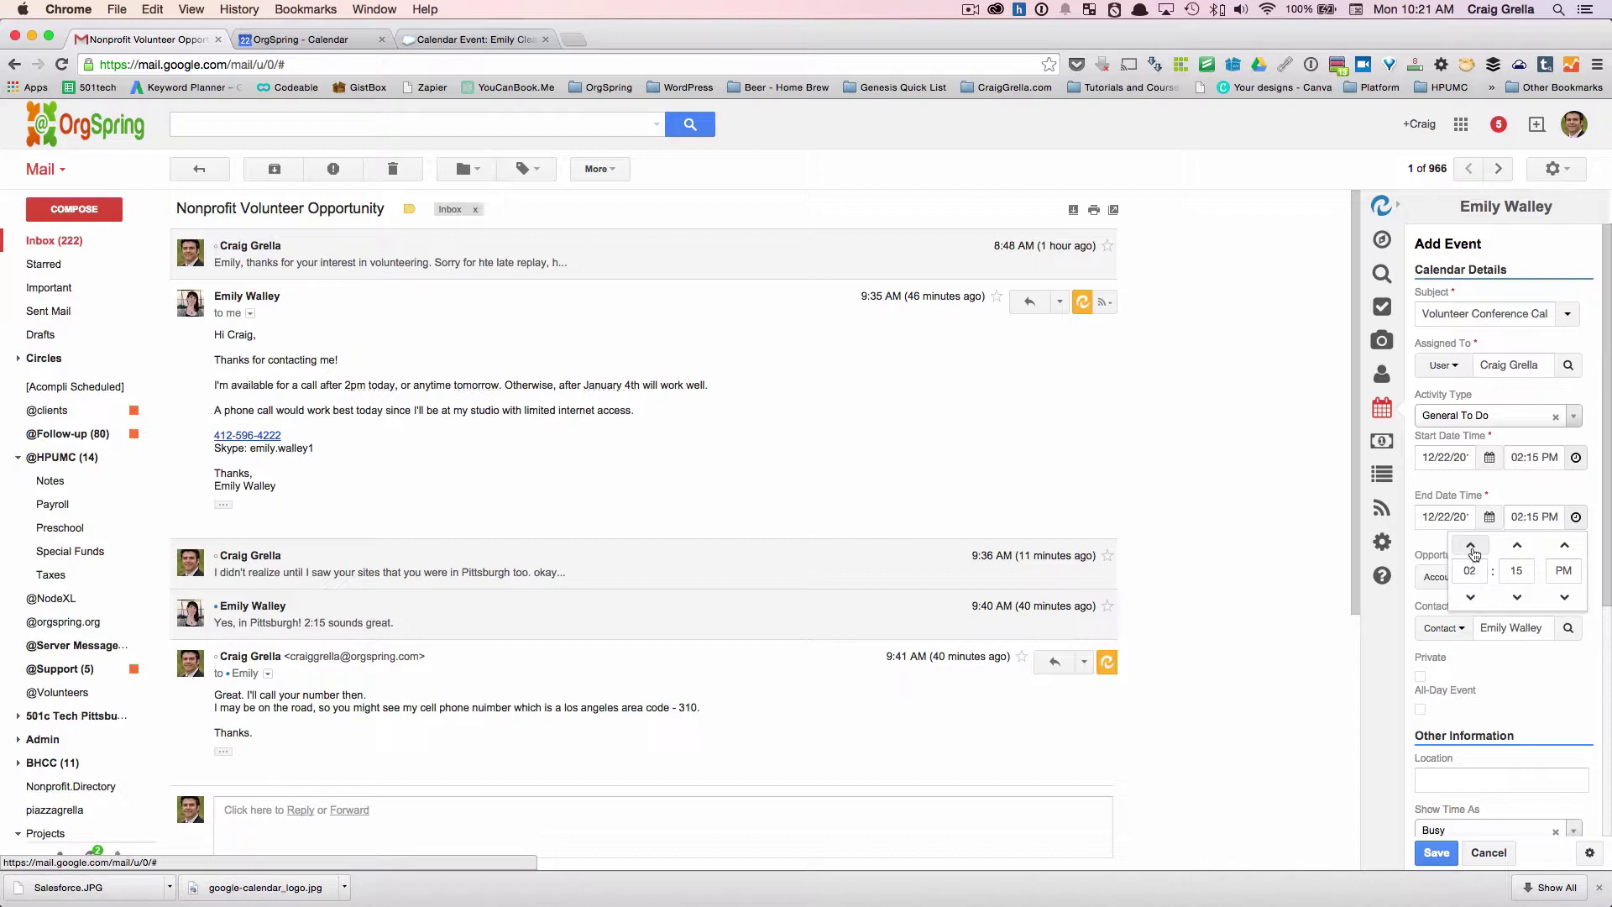
click(1519, 547)
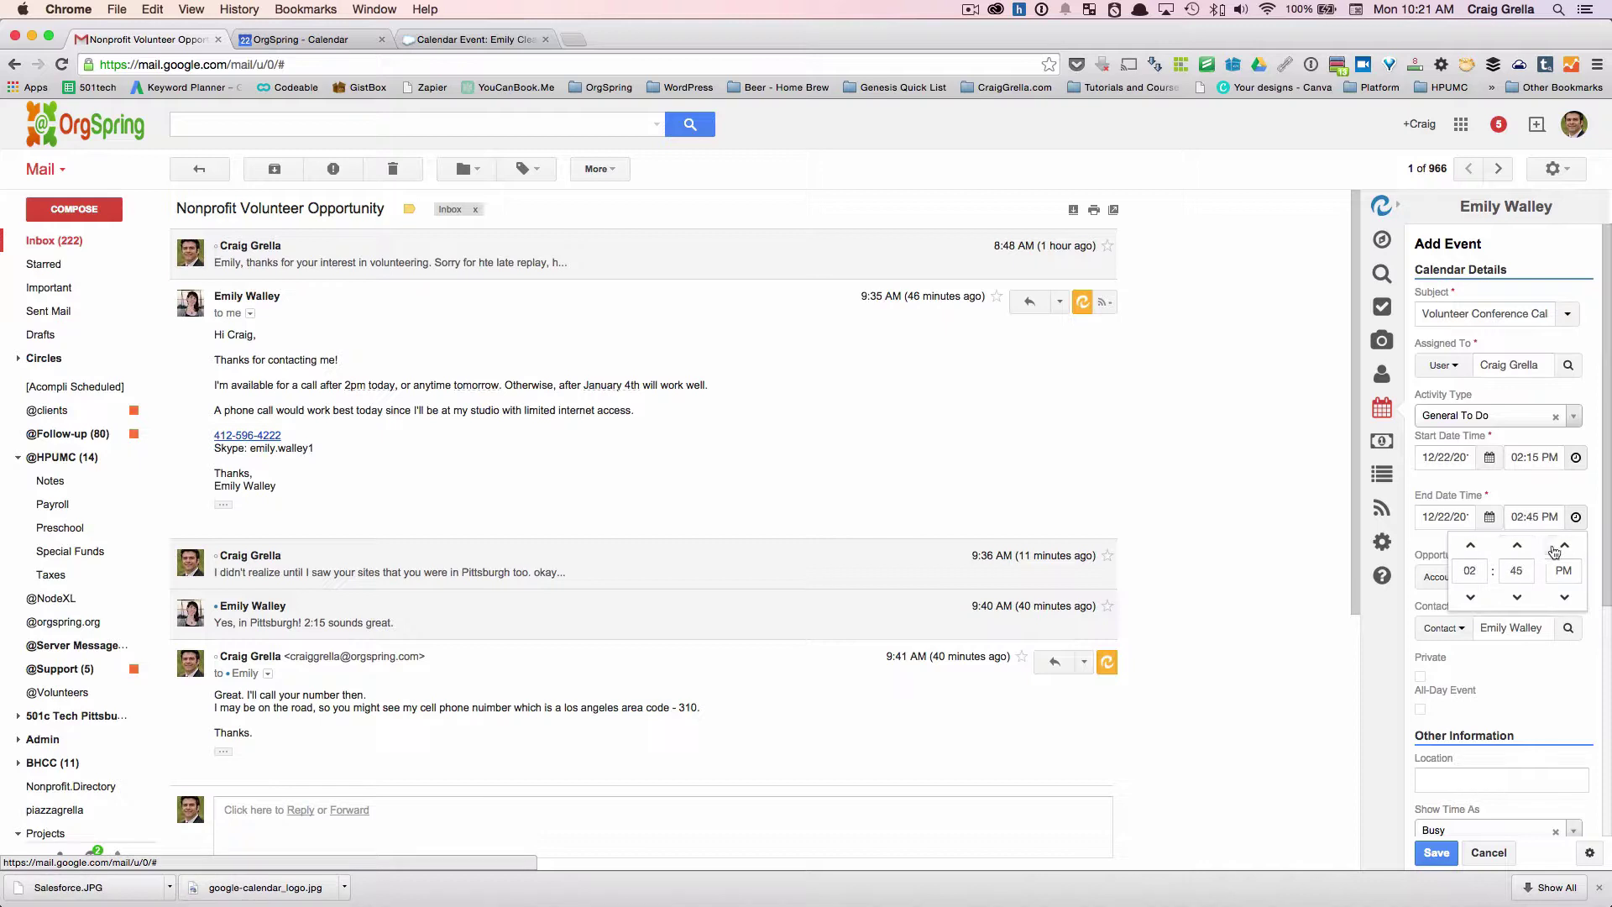
click(1585, 494)
scroll(1479, 580, down, 3)
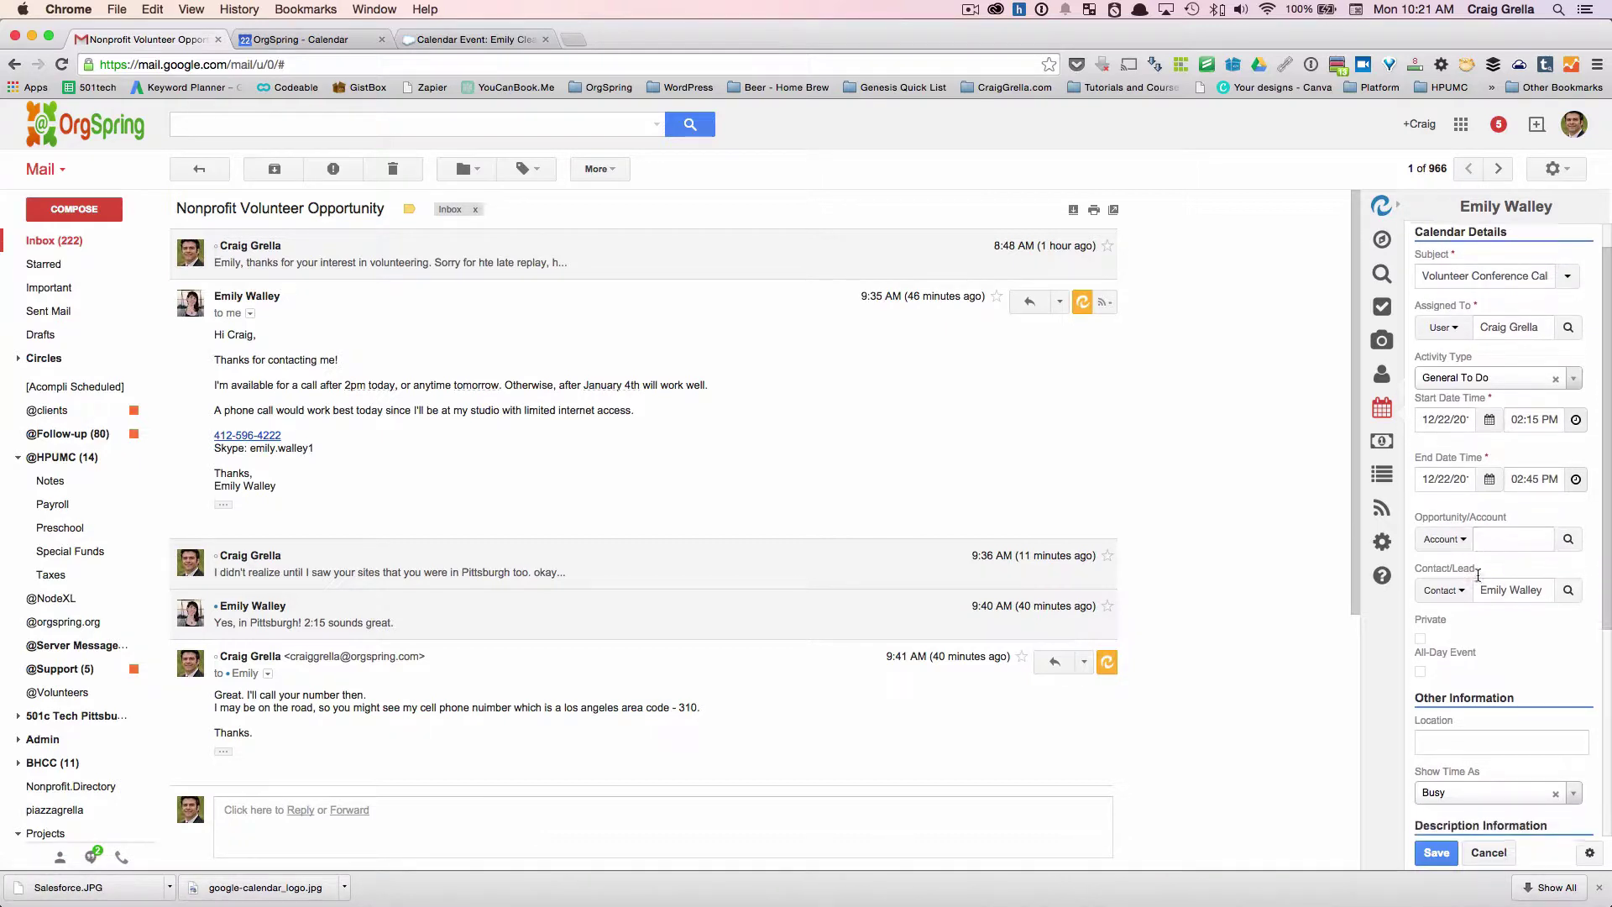
Enter the event description 'Related to graphic design volunteer'.
scroll(1479, 579, down, 2)
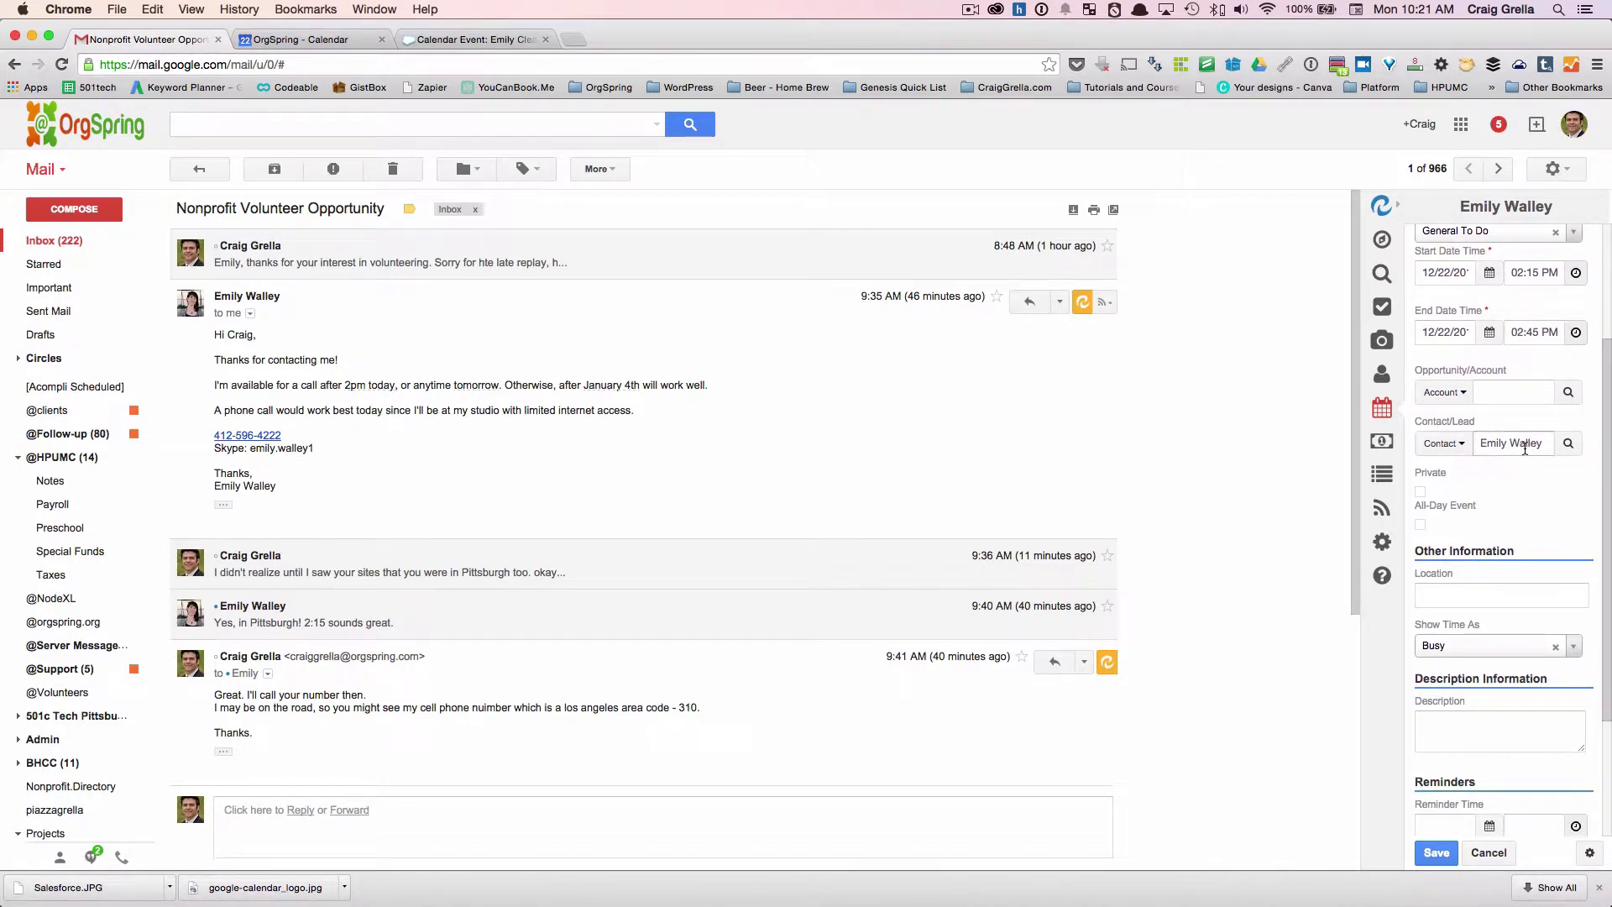
click(1458, 730)
text(Related to graphic)
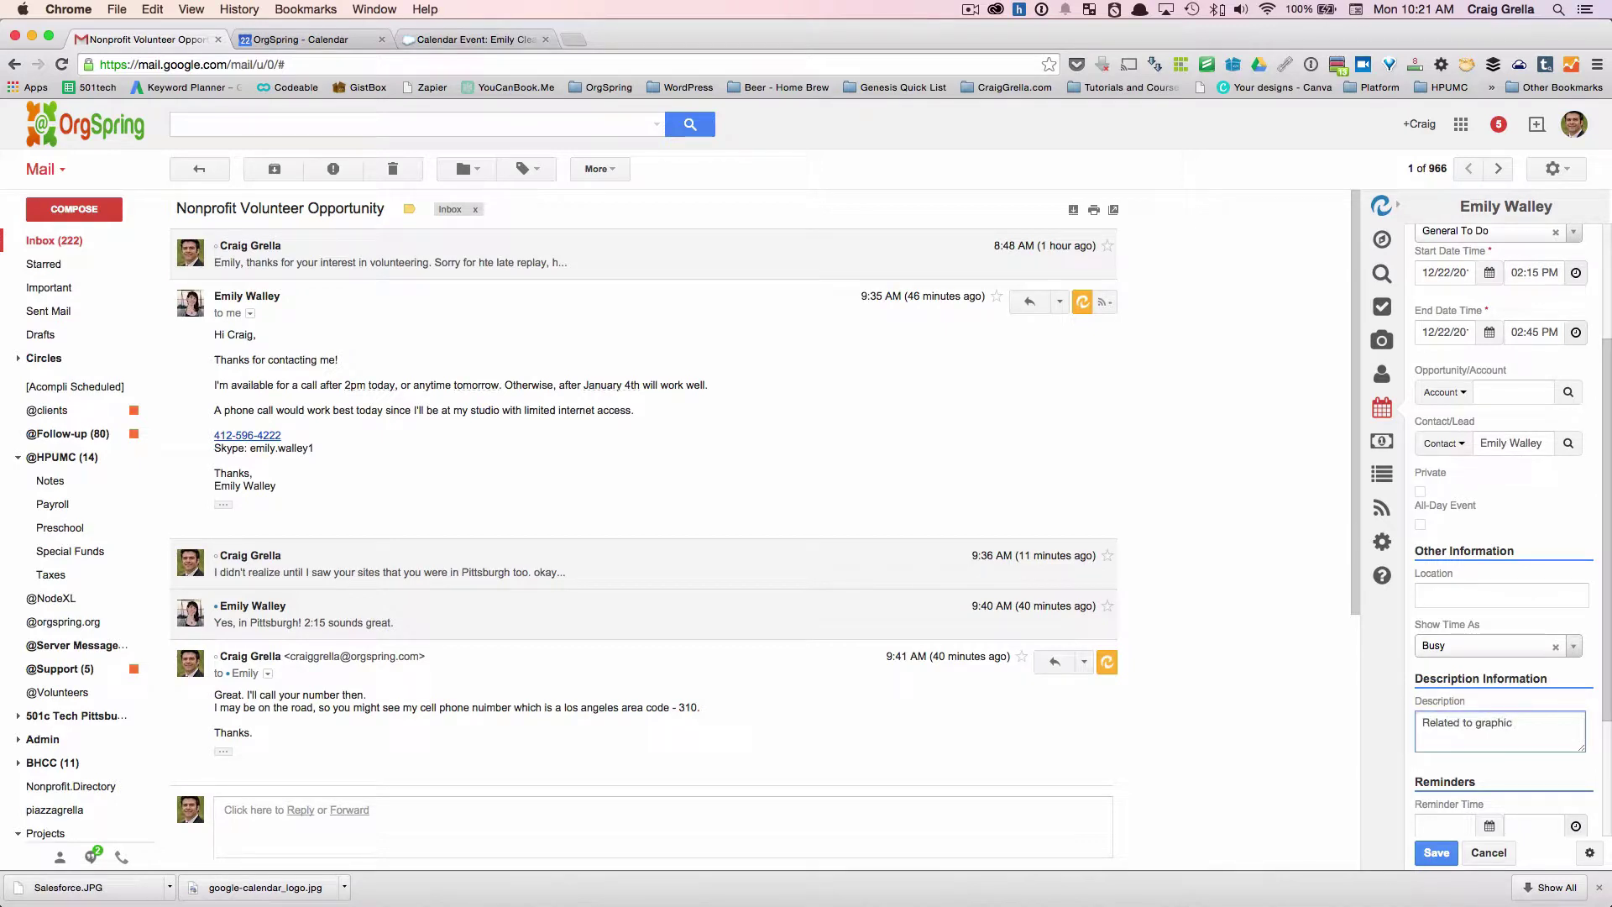
text( design volunteer)
Set a reminder for 12/22 at 01:15 PM and save the event.
scroll(1578, 709, down, 3)
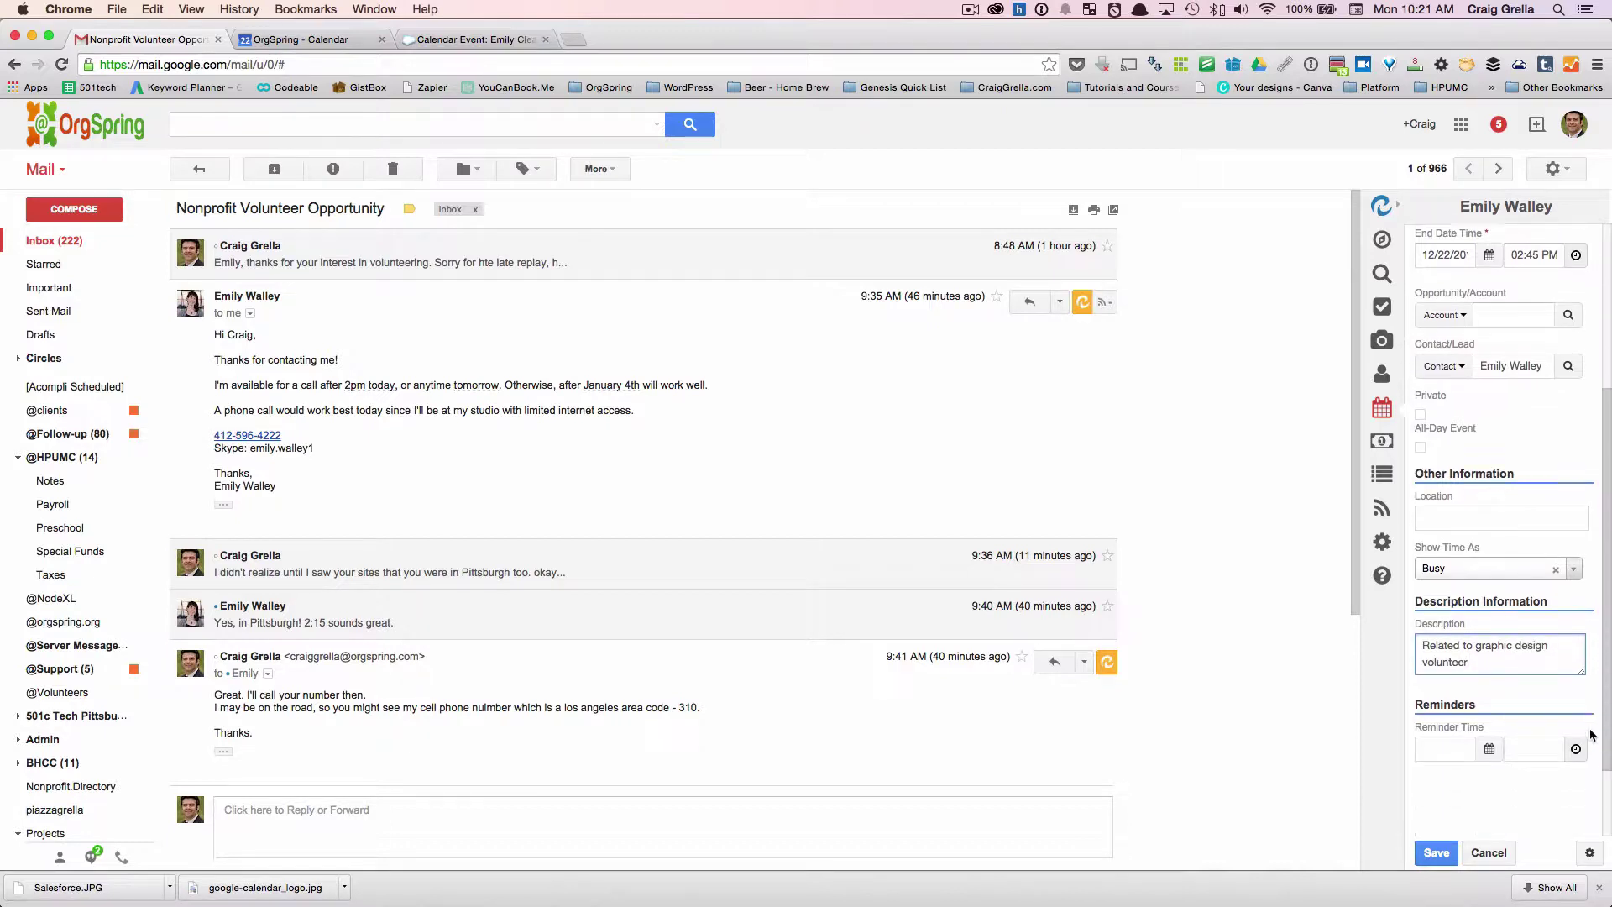
click(1444, 691)
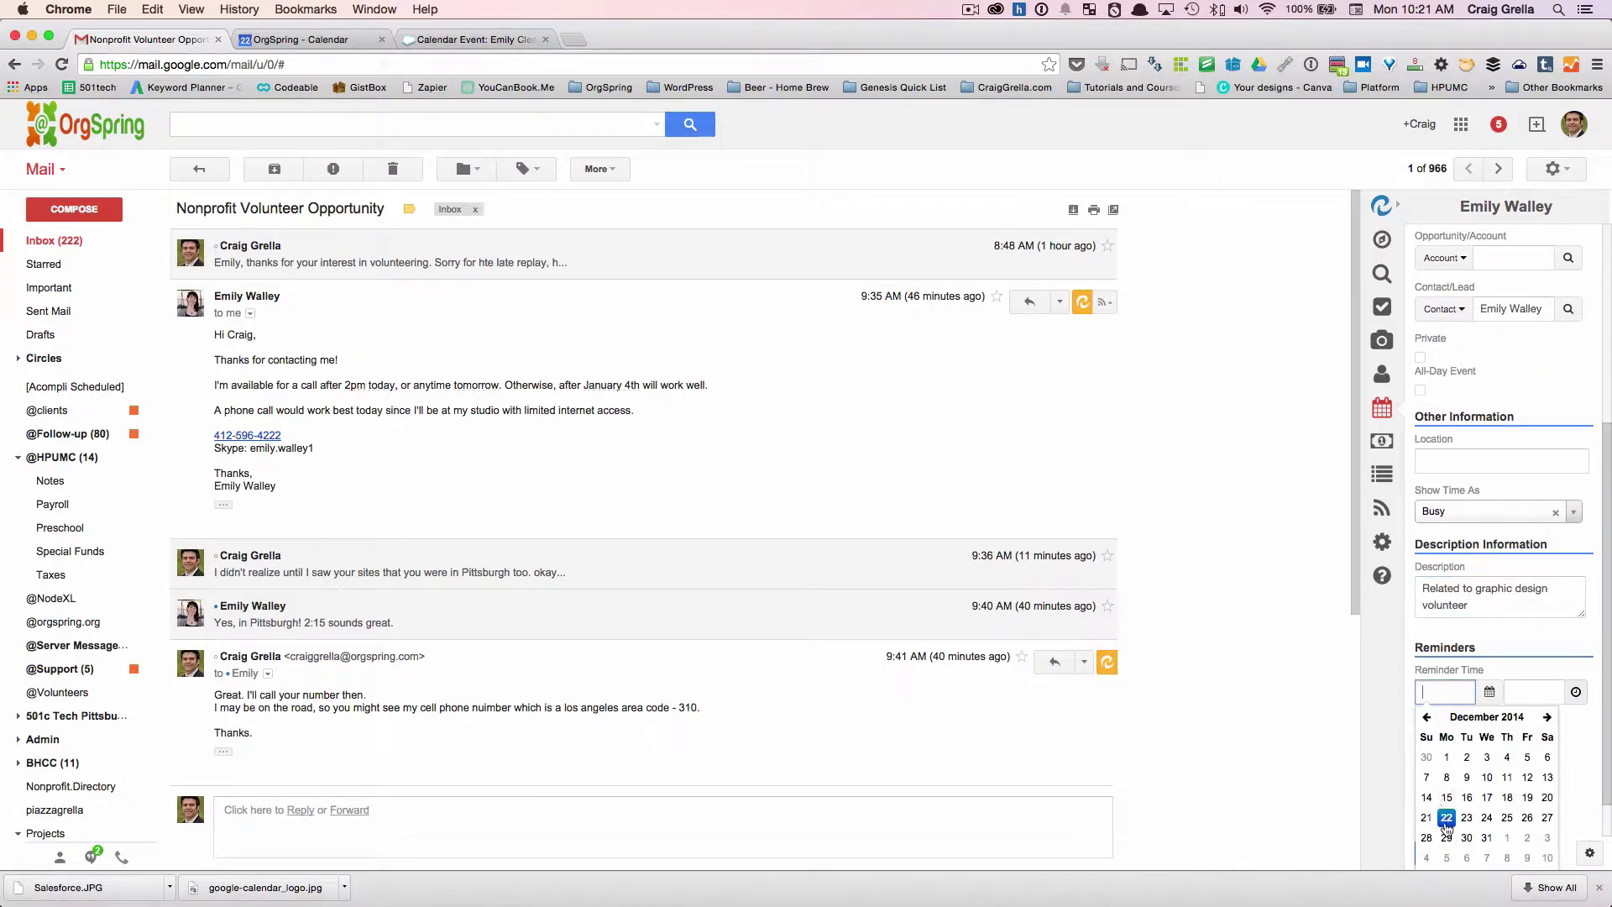
click(1446, 817)
click(1576, 690)
click(1470, 719)
click(1470, 720)
click(1470, 719)
click(1536, 808)
scroll(1511, 789, down, 1)
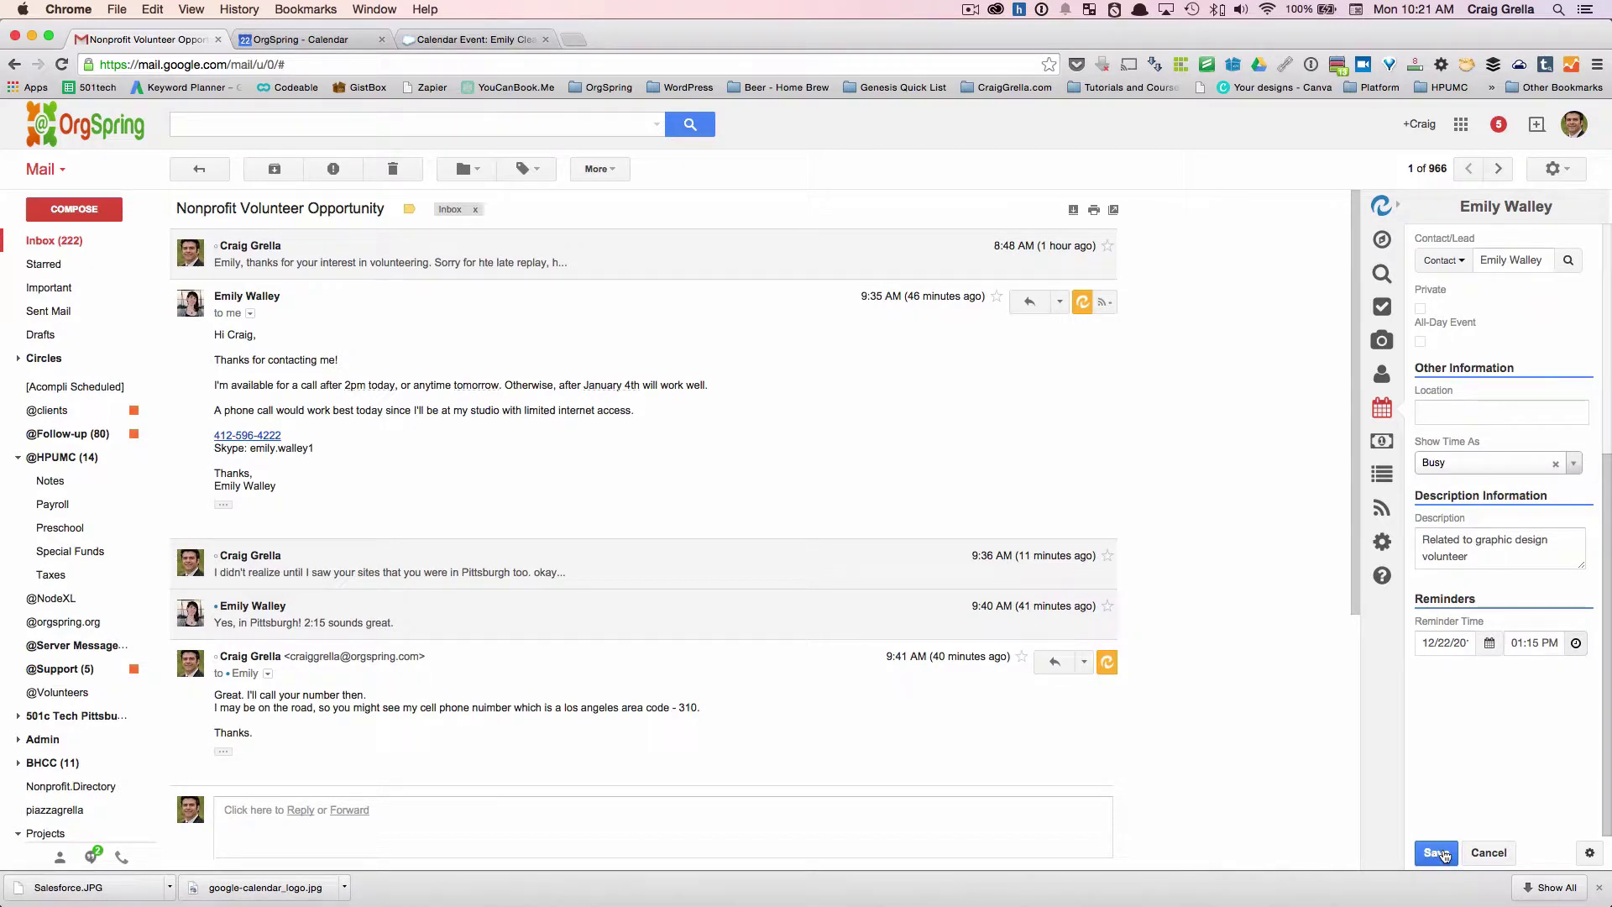
click(1437, 852)
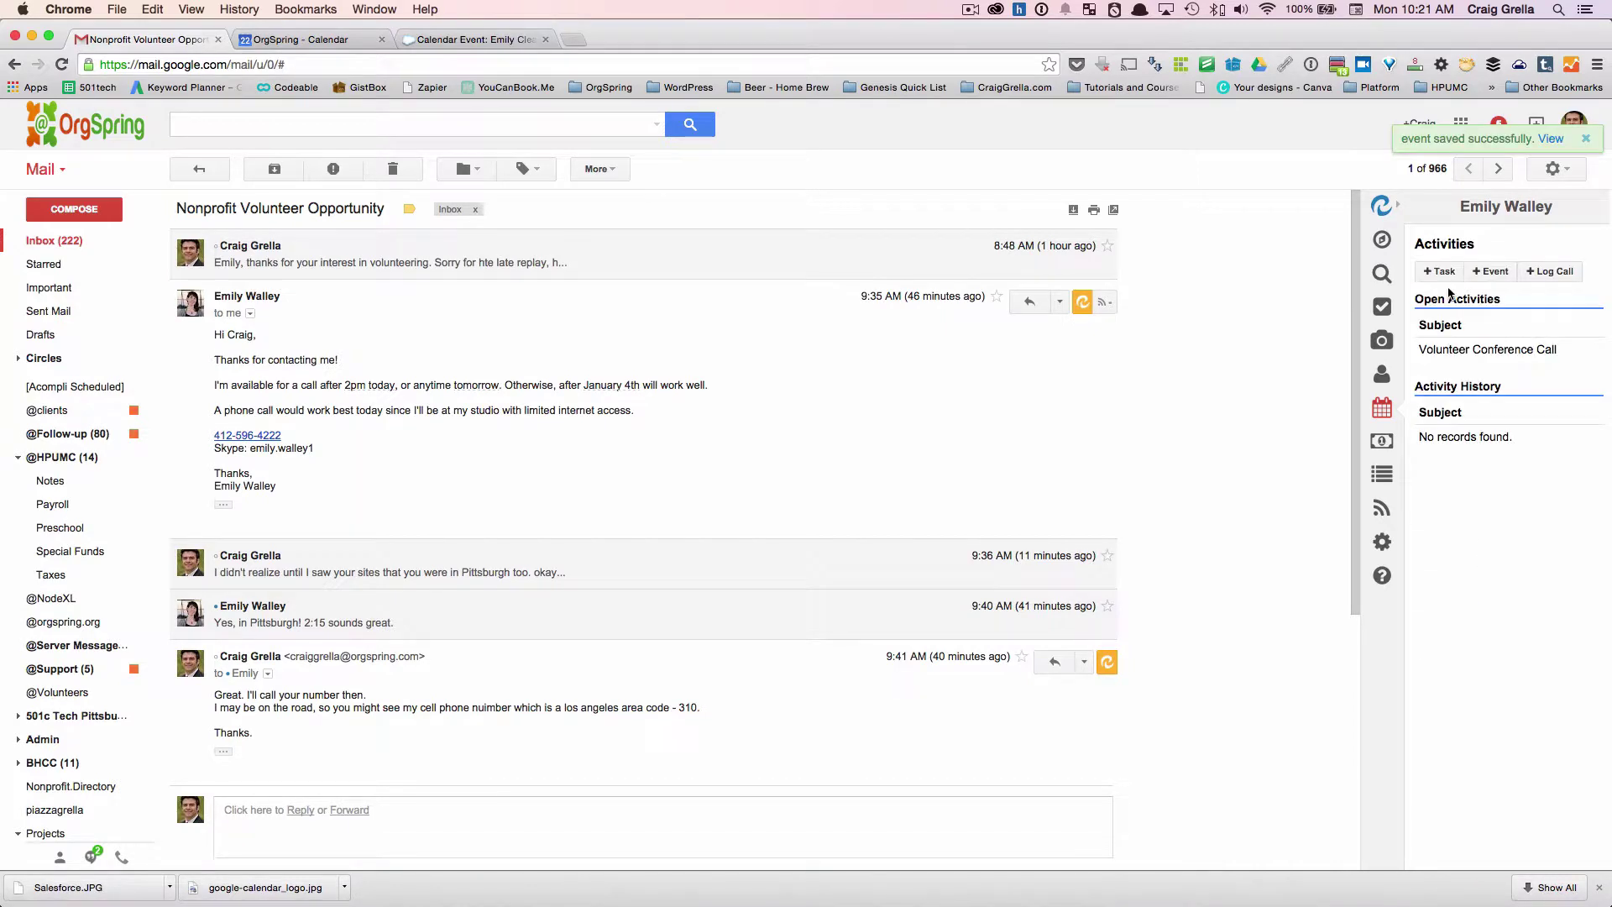
Show the Volunteer Conference Call activity's details and open its record in Salesforce.
mouse_move(1455, 367)
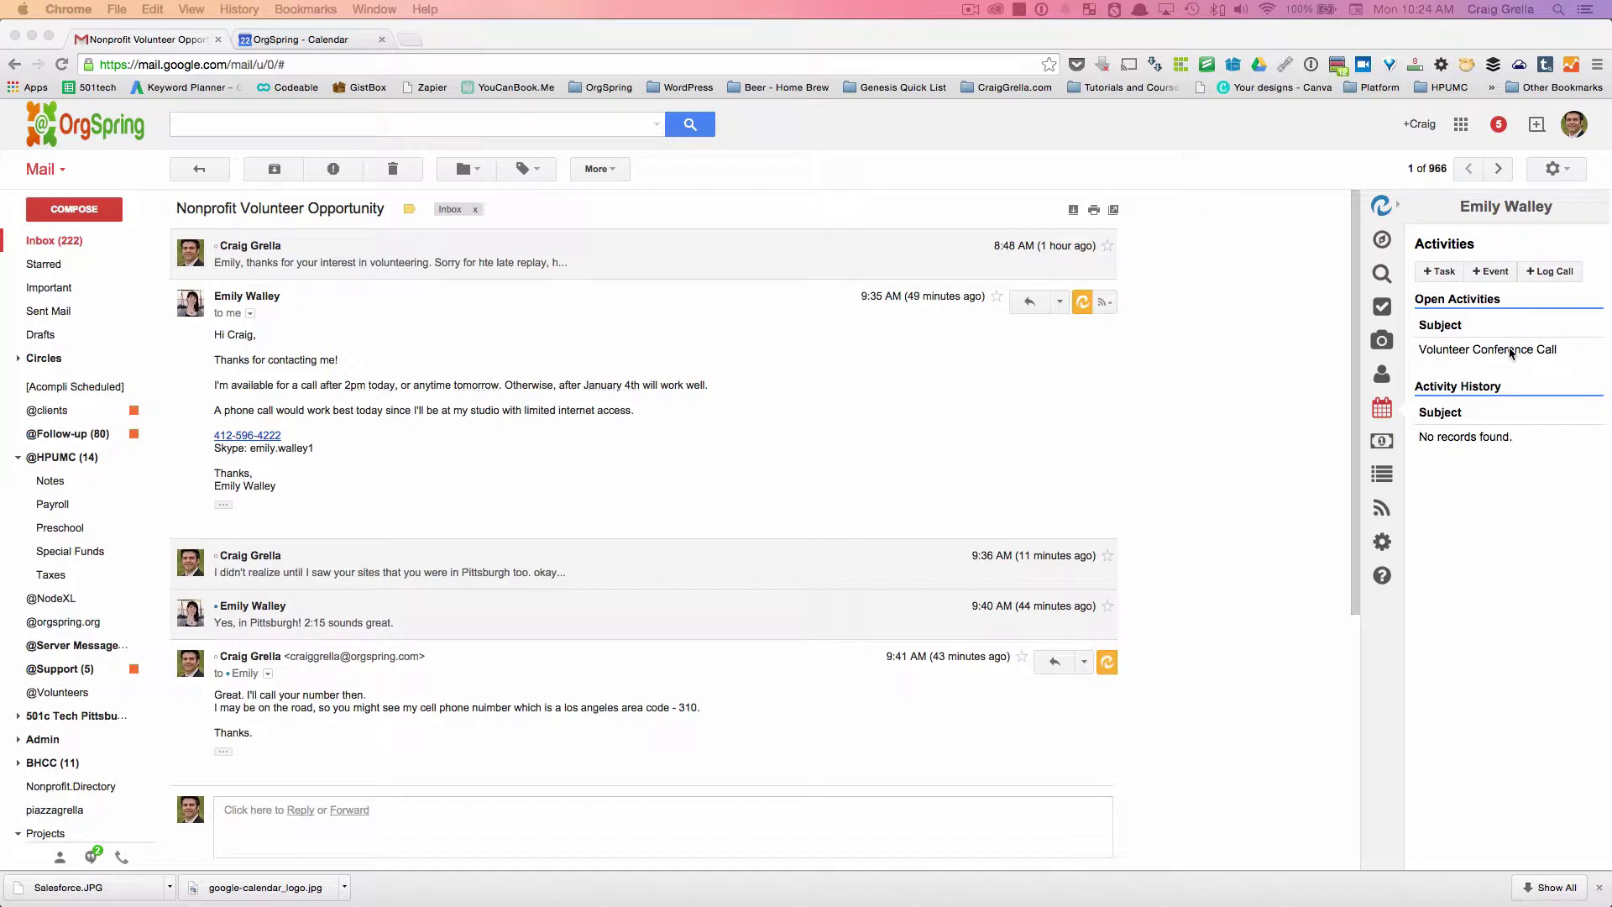
click(1509, 353)
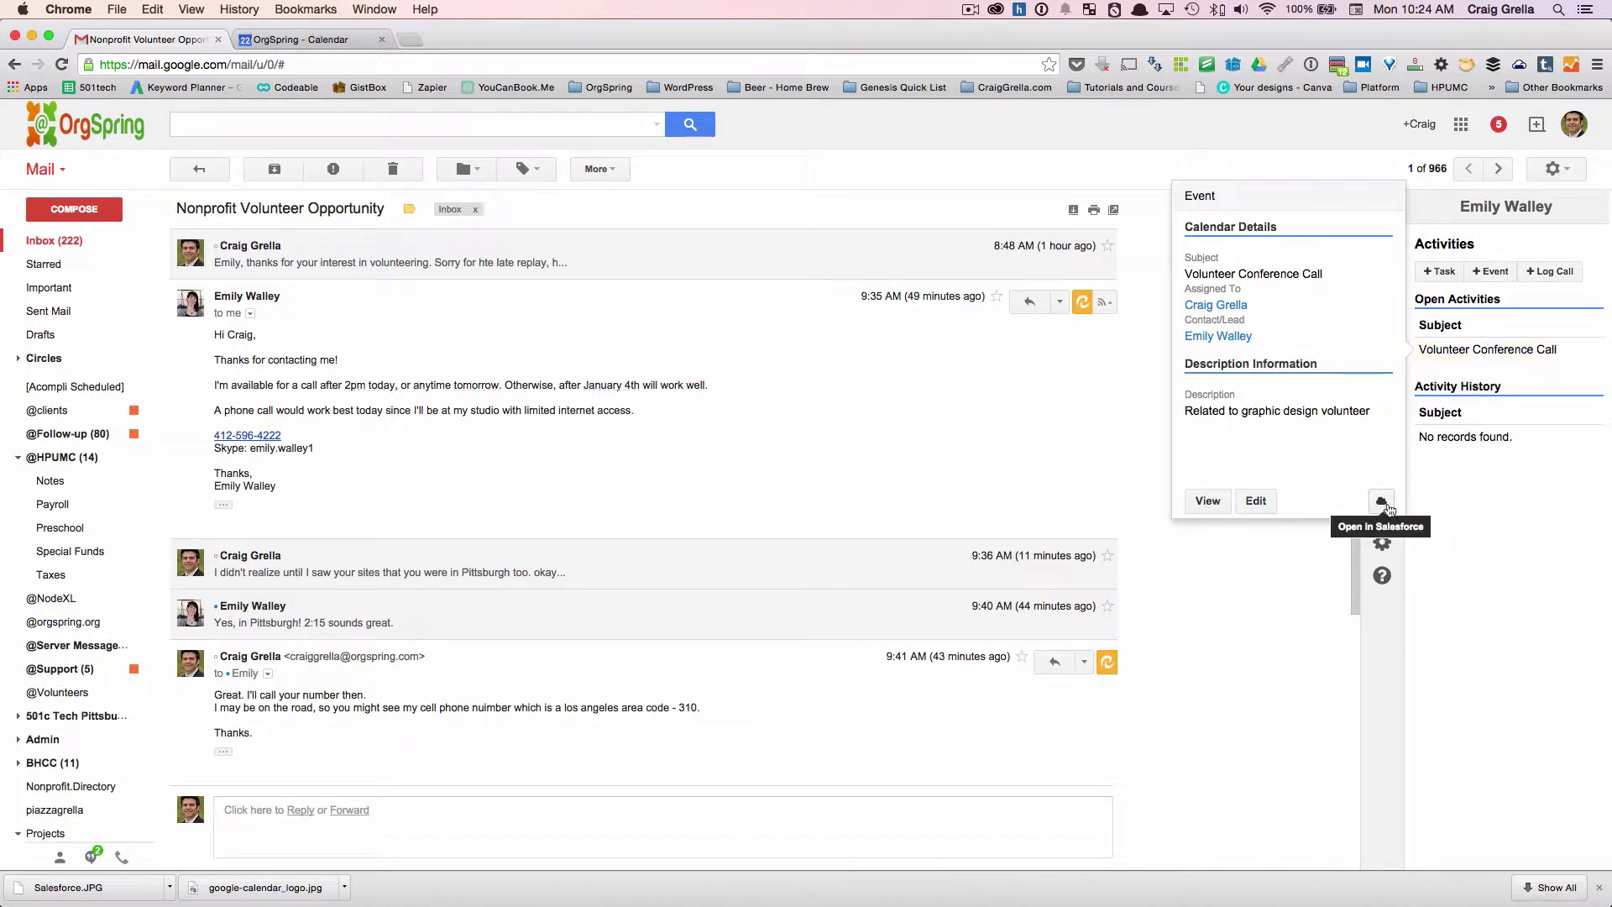
click(1382, 502)
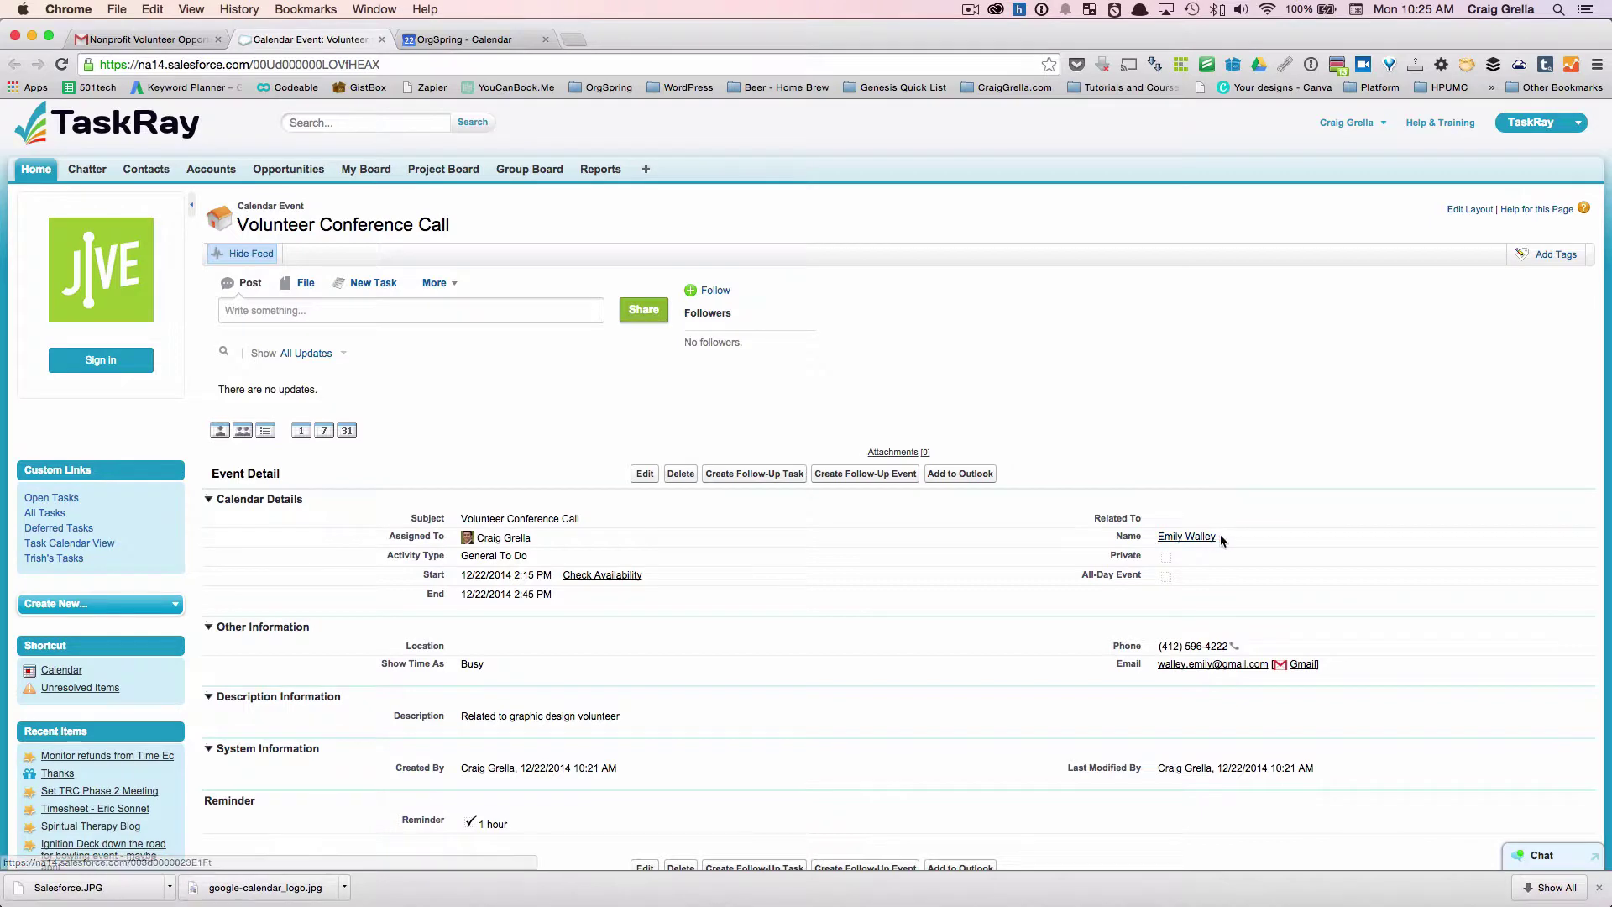
Confirm the contact's Open Activities lists the Volunteer Conference Call, then return to Google Calendar's week view.
scroll(1222, 540, down, 5)
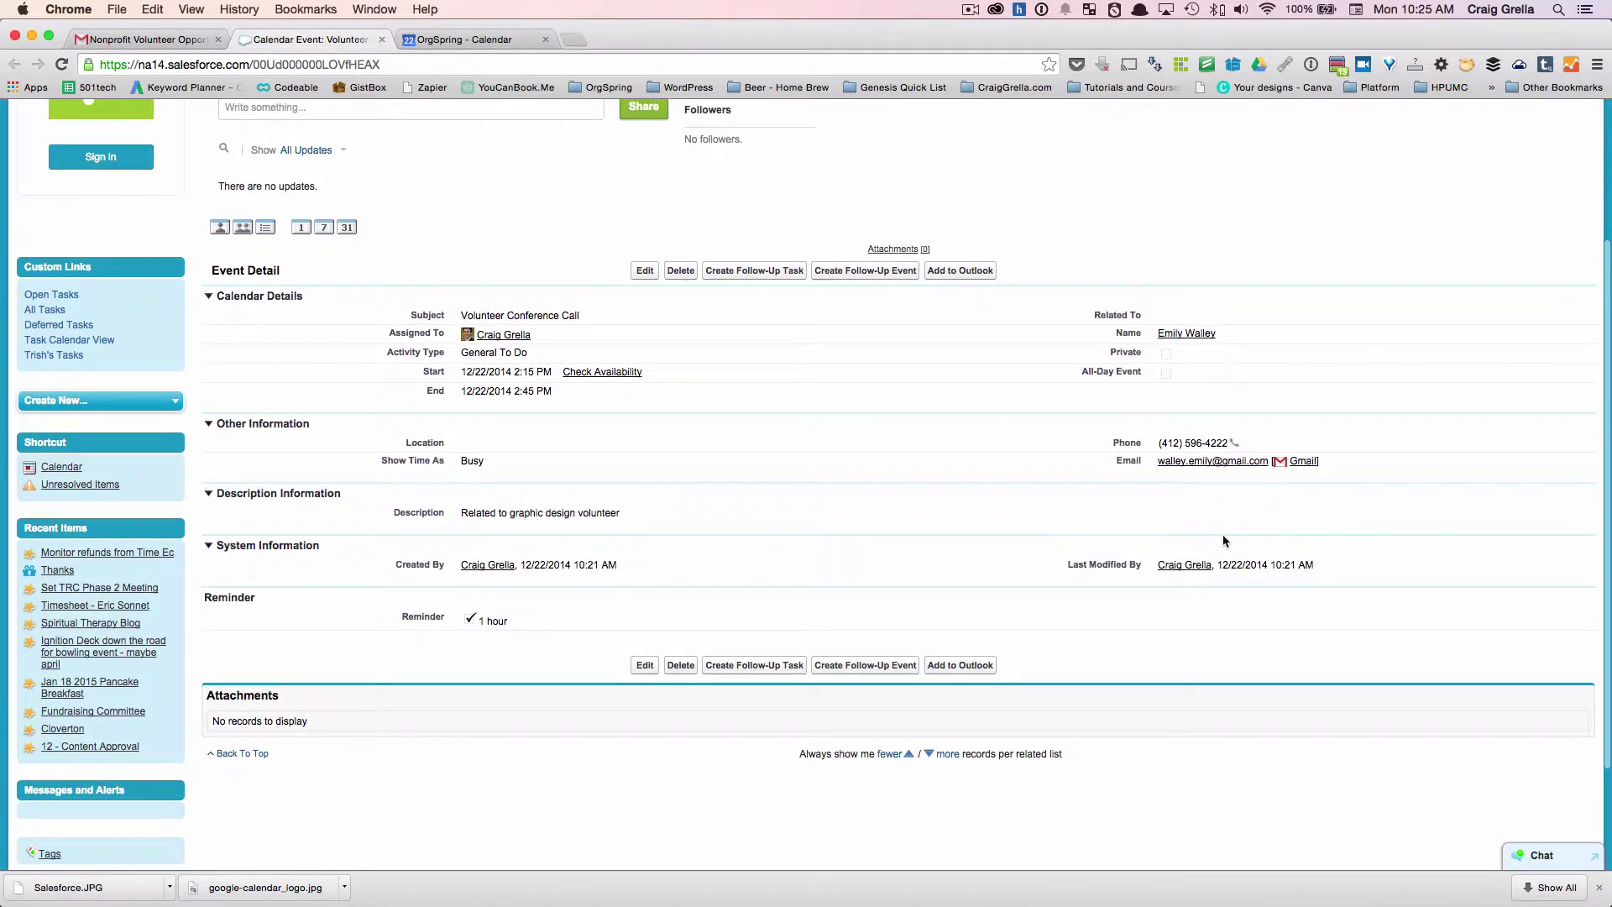
scroll(1223, 535, up, 1)
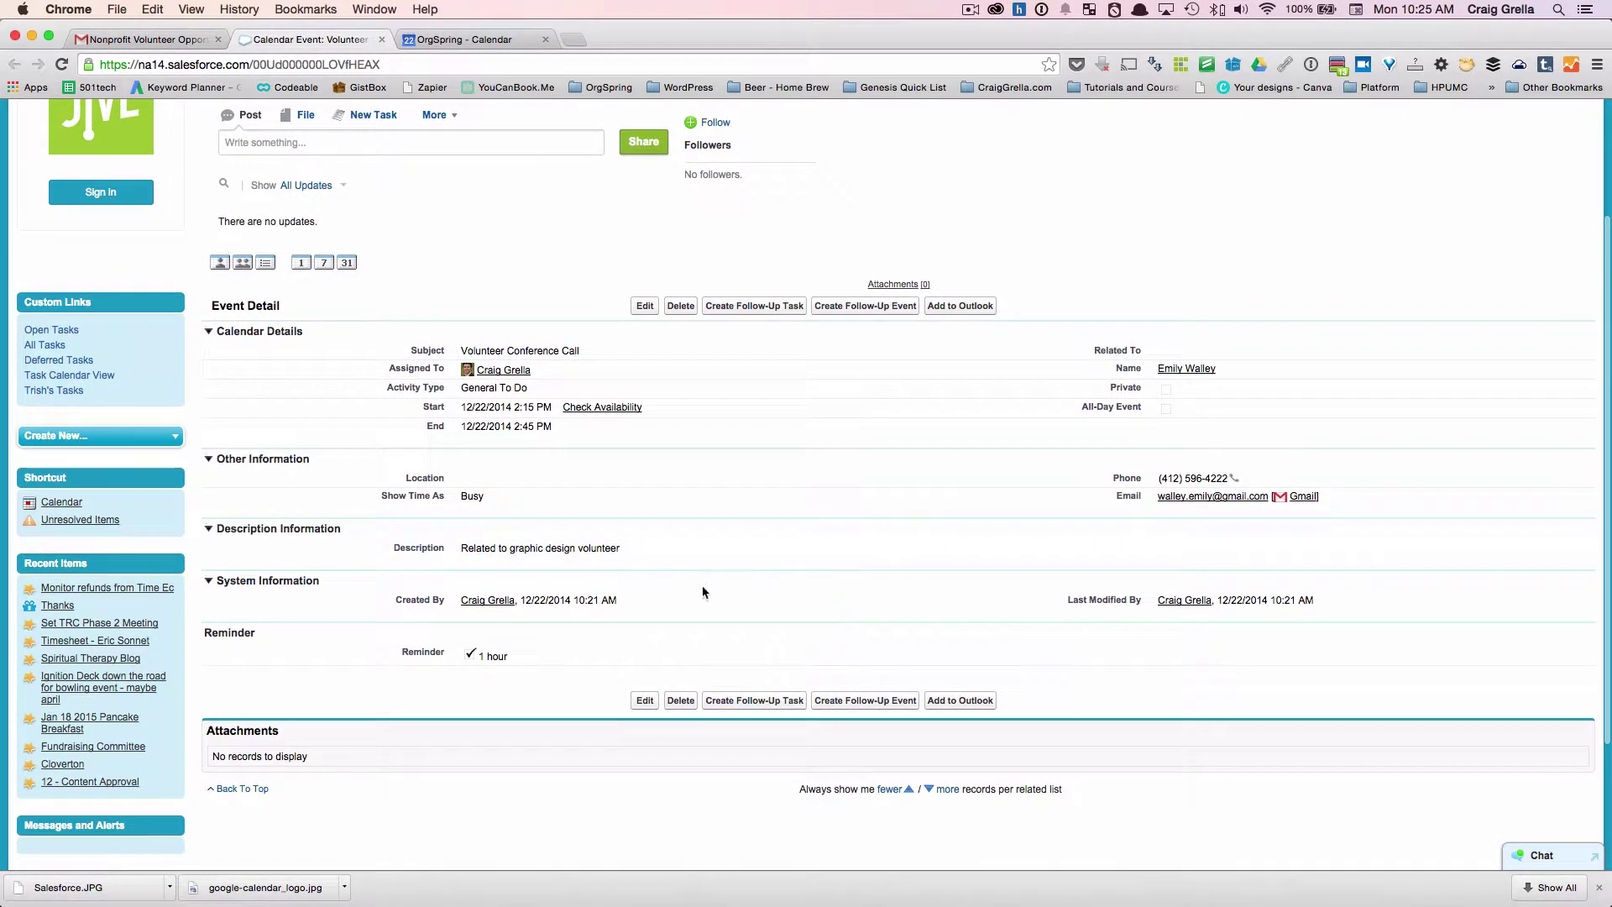
click(1196, 370)
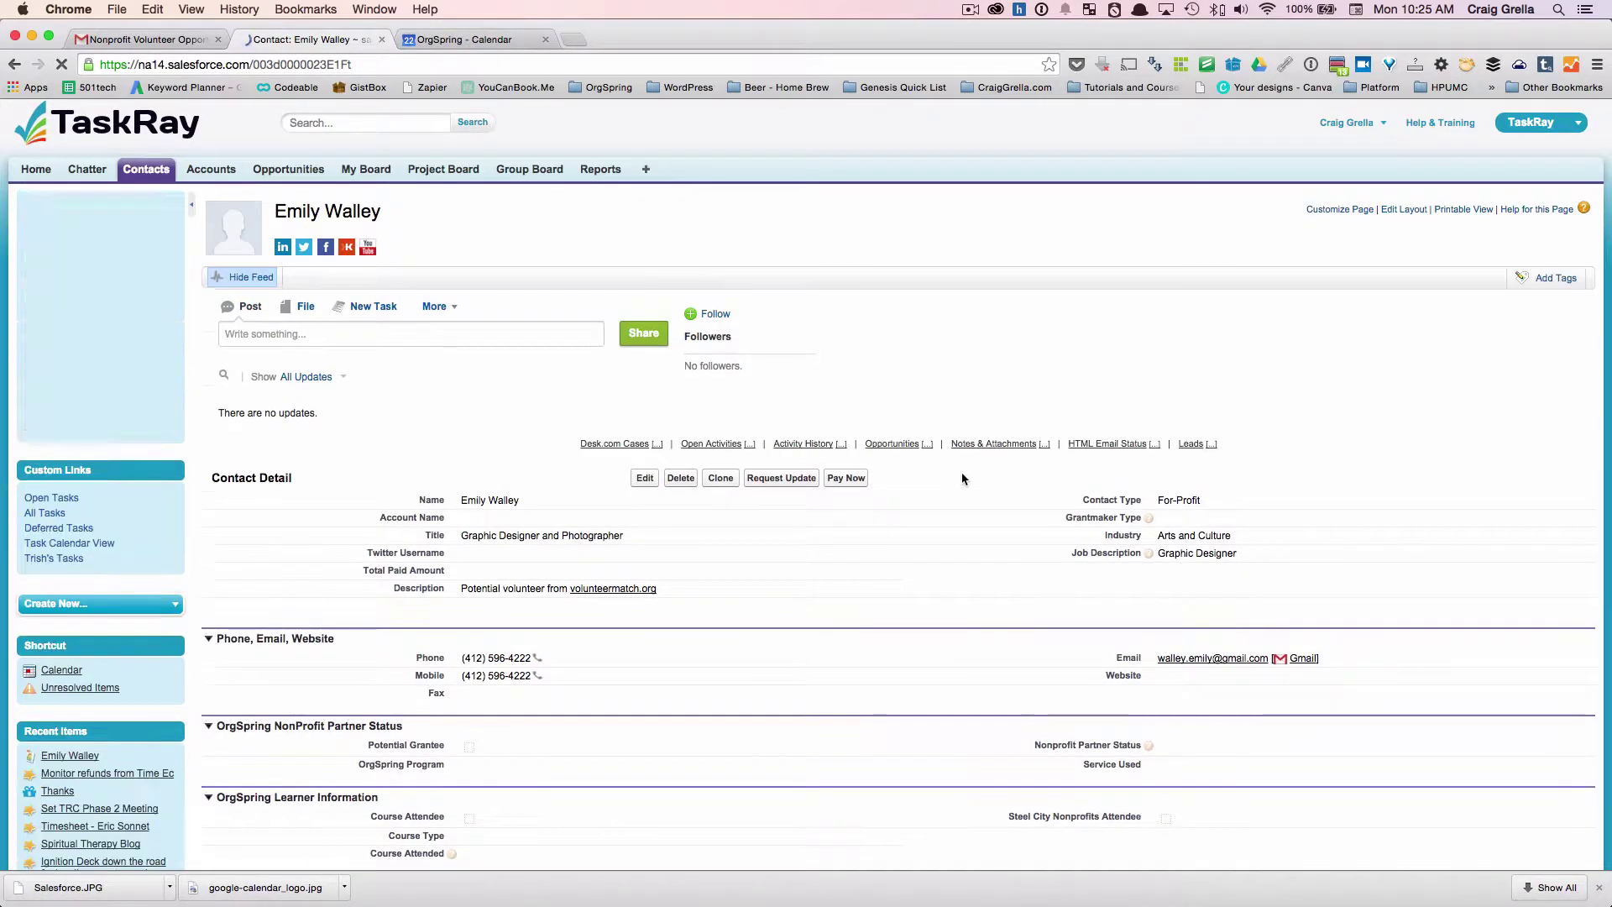
scroll(962, 478, down, 3)
scroll(962, 478, down, 1)
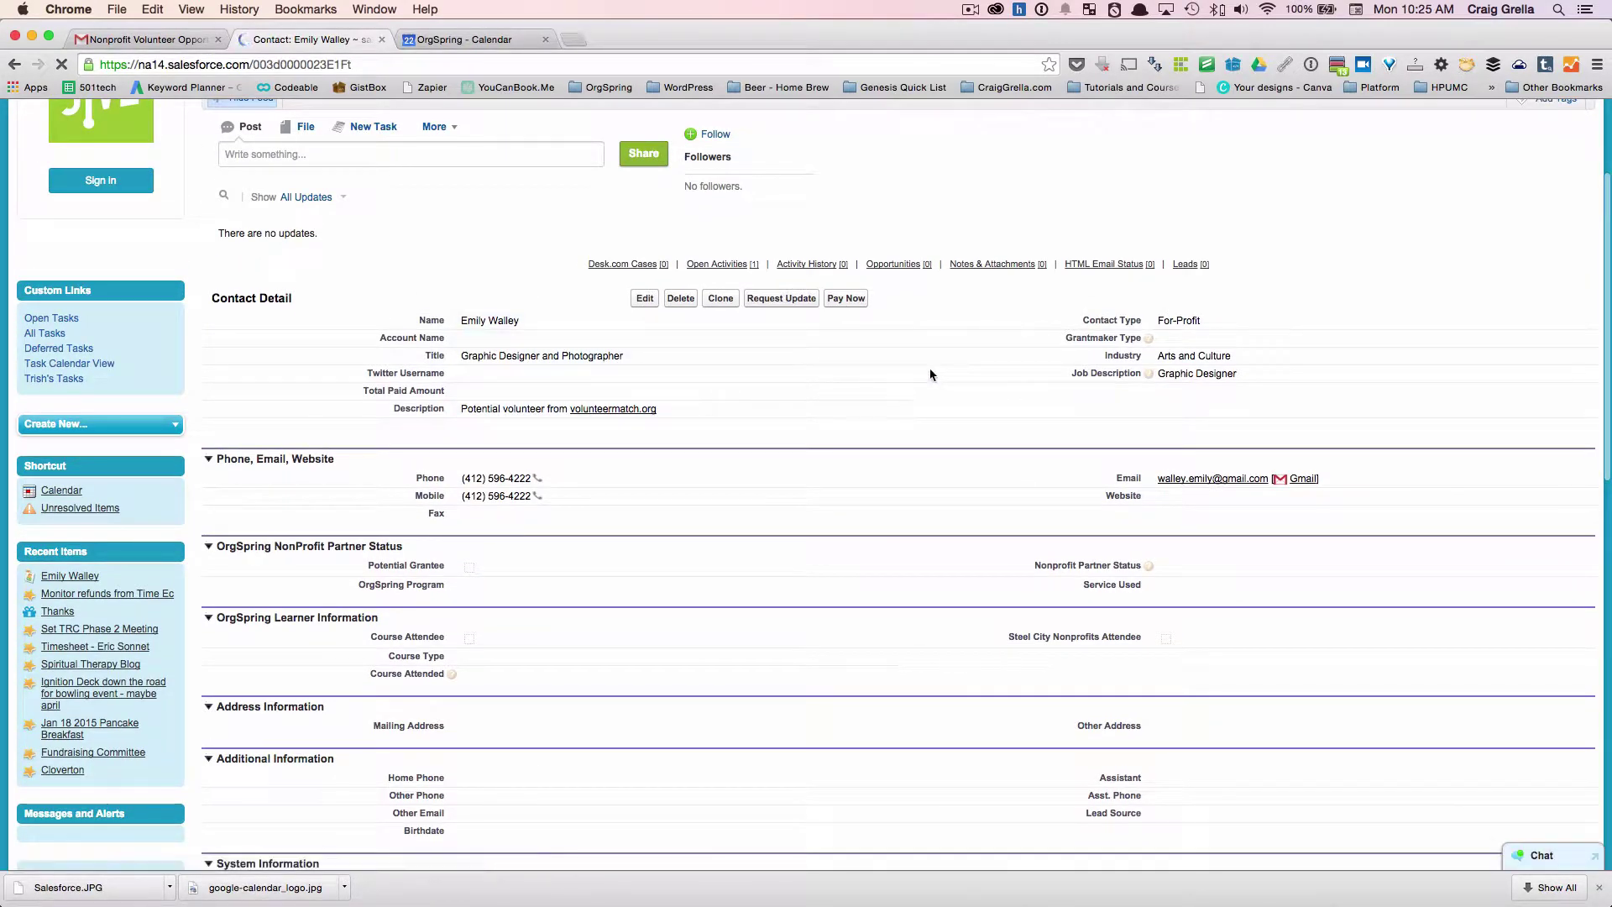
mouse_move(729, 265)
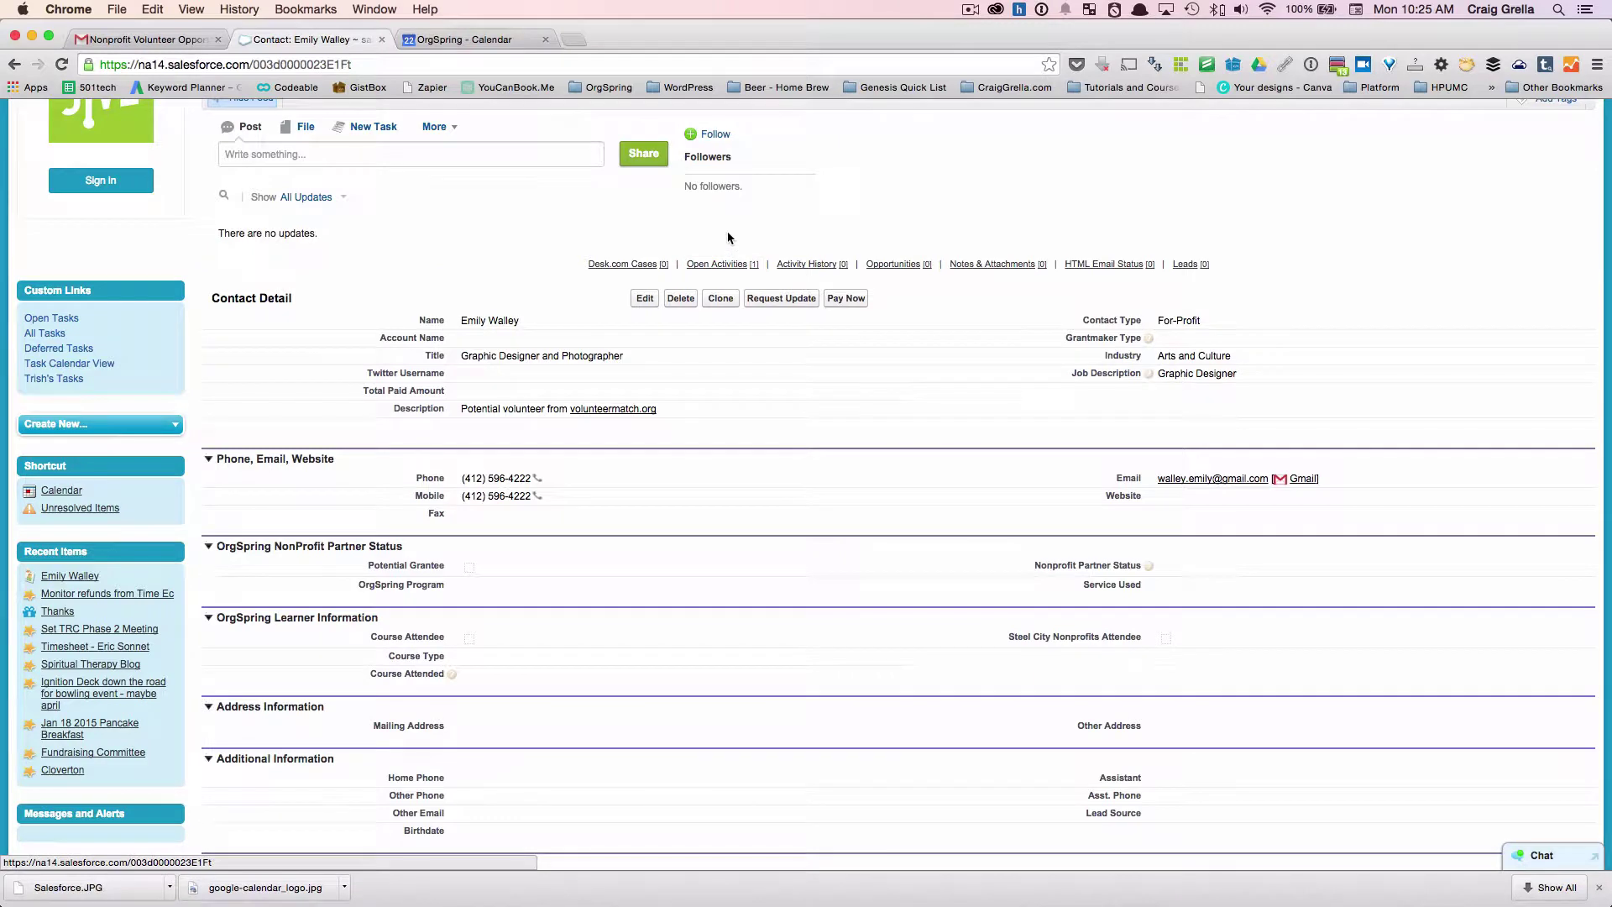
scroll(727, 234, up, 4)
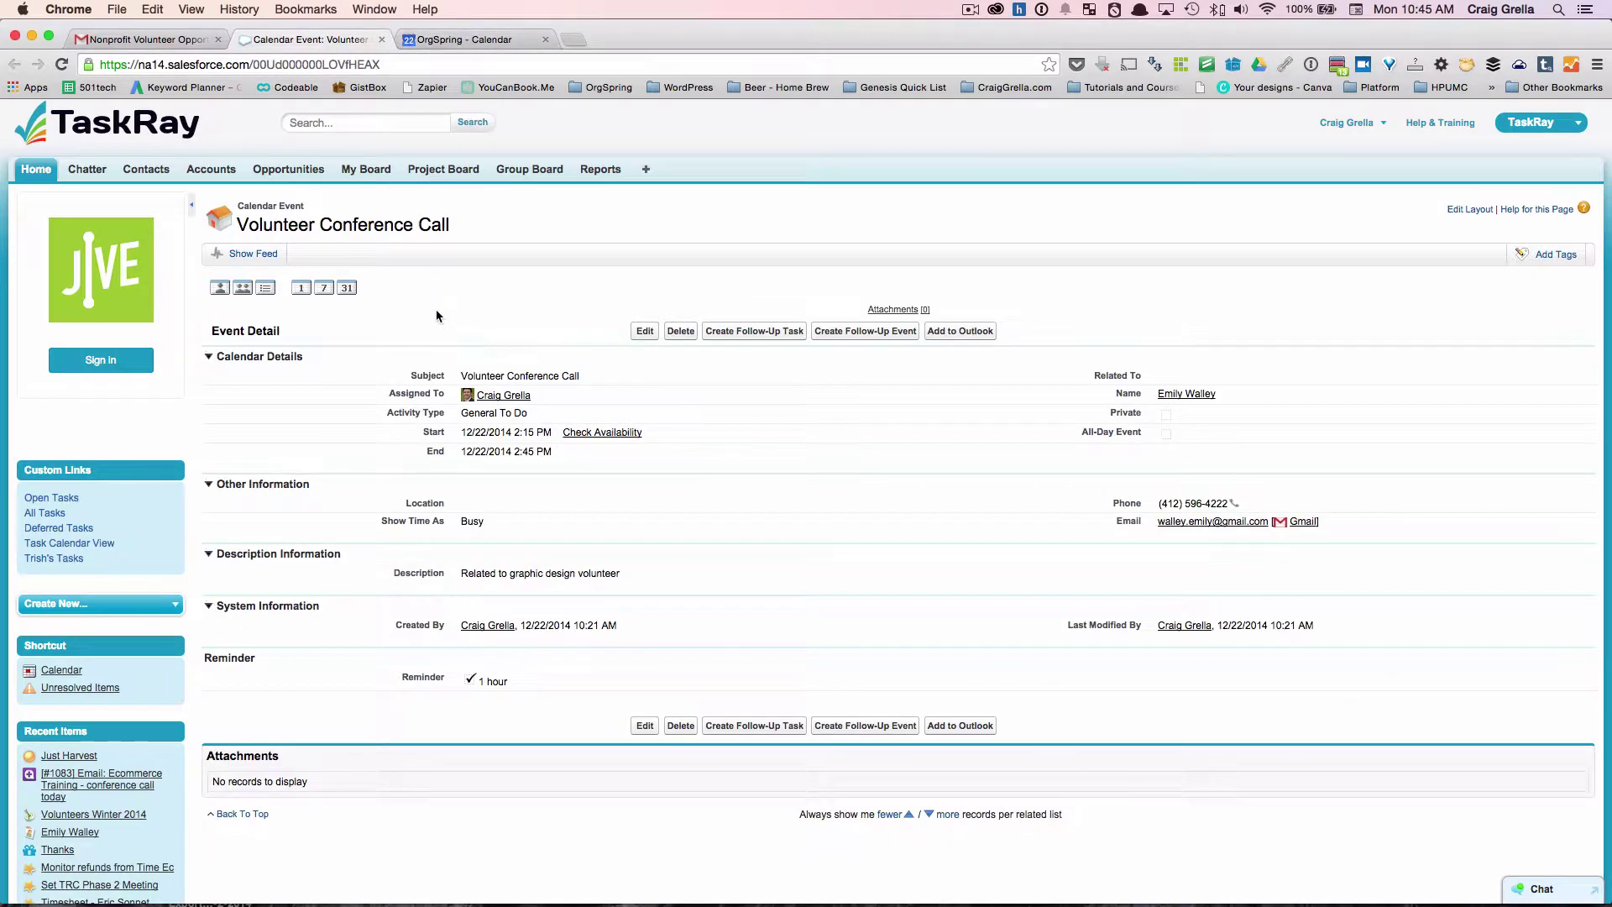
click(463, 39)
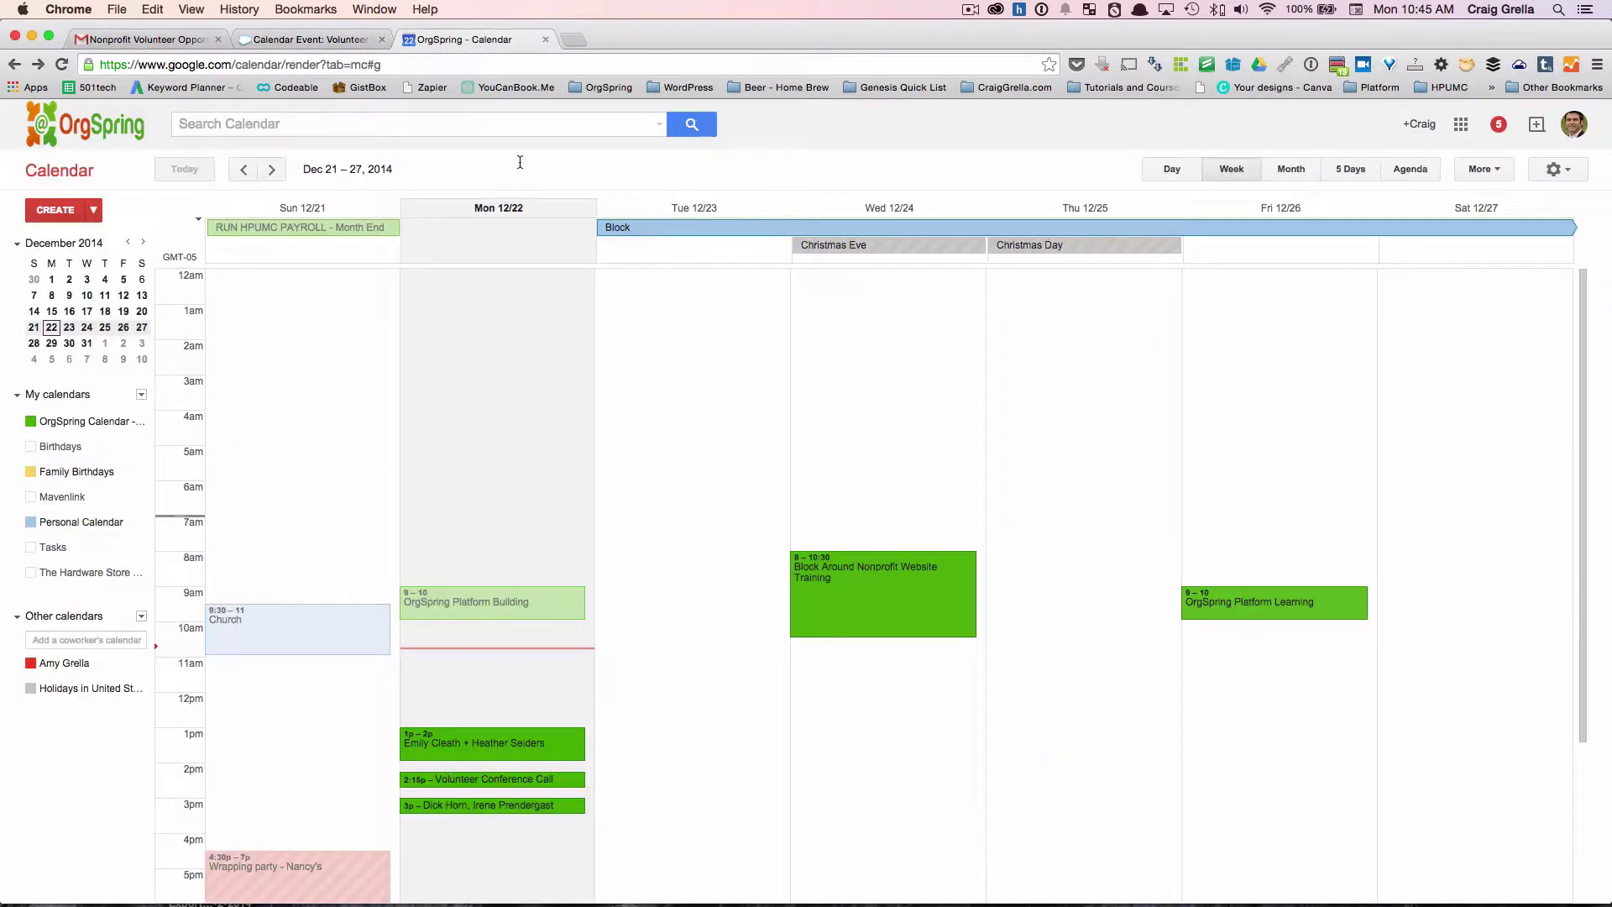
Change the Volunteer Conference Call's Salesforce activity type from General To Do to Call and save it.
scroll(564, 515, down, 2)
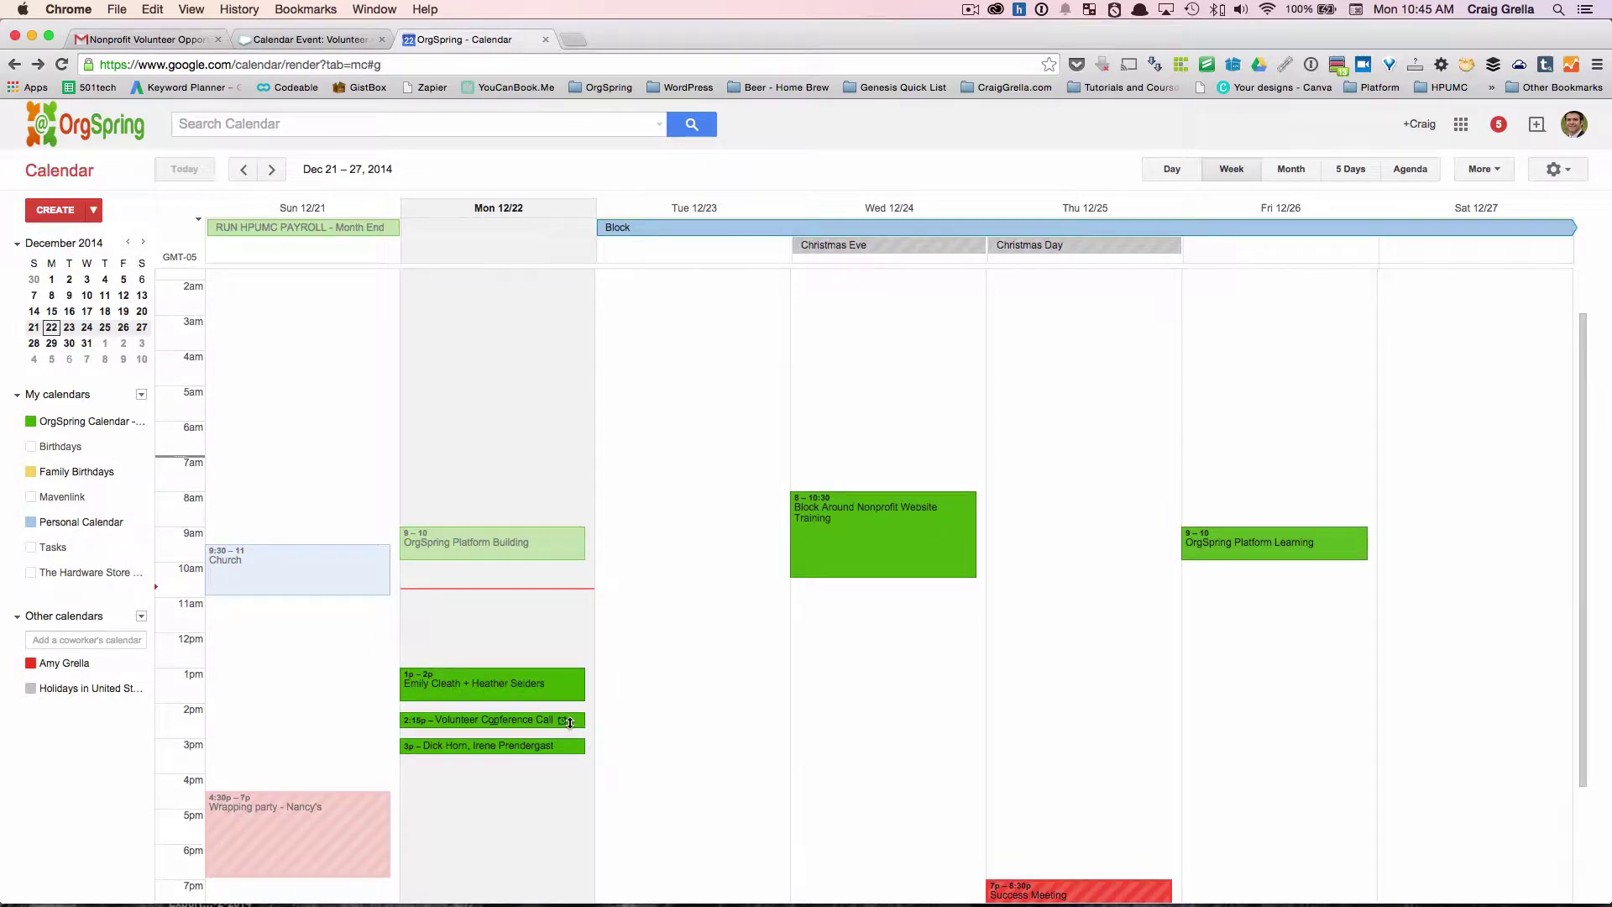
click(497, 720)
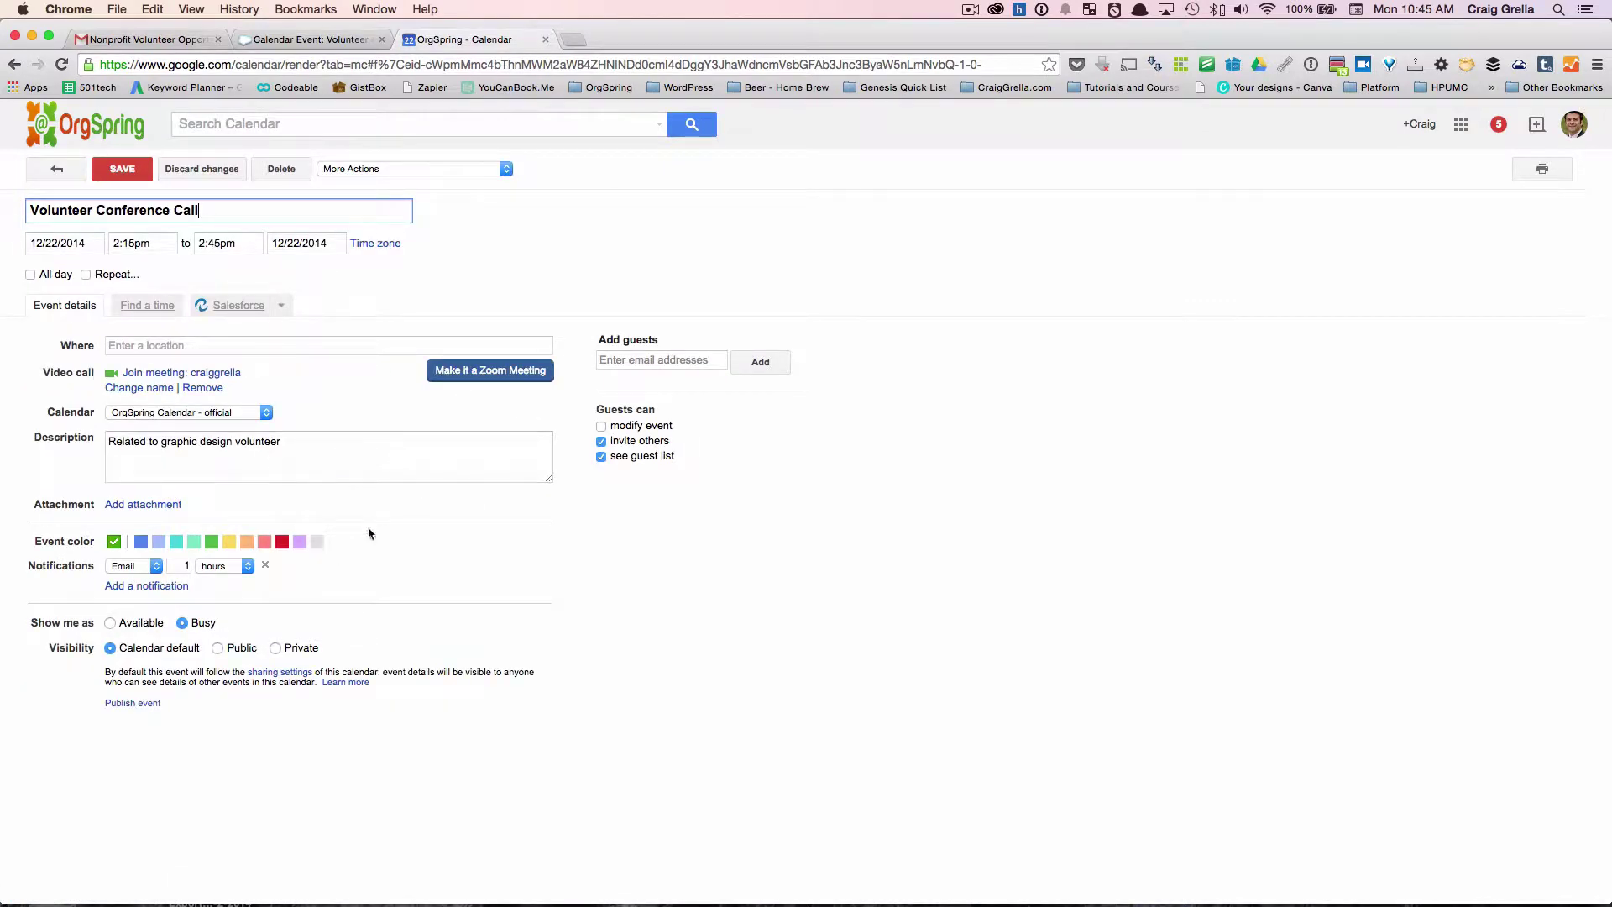
click(231, 309)
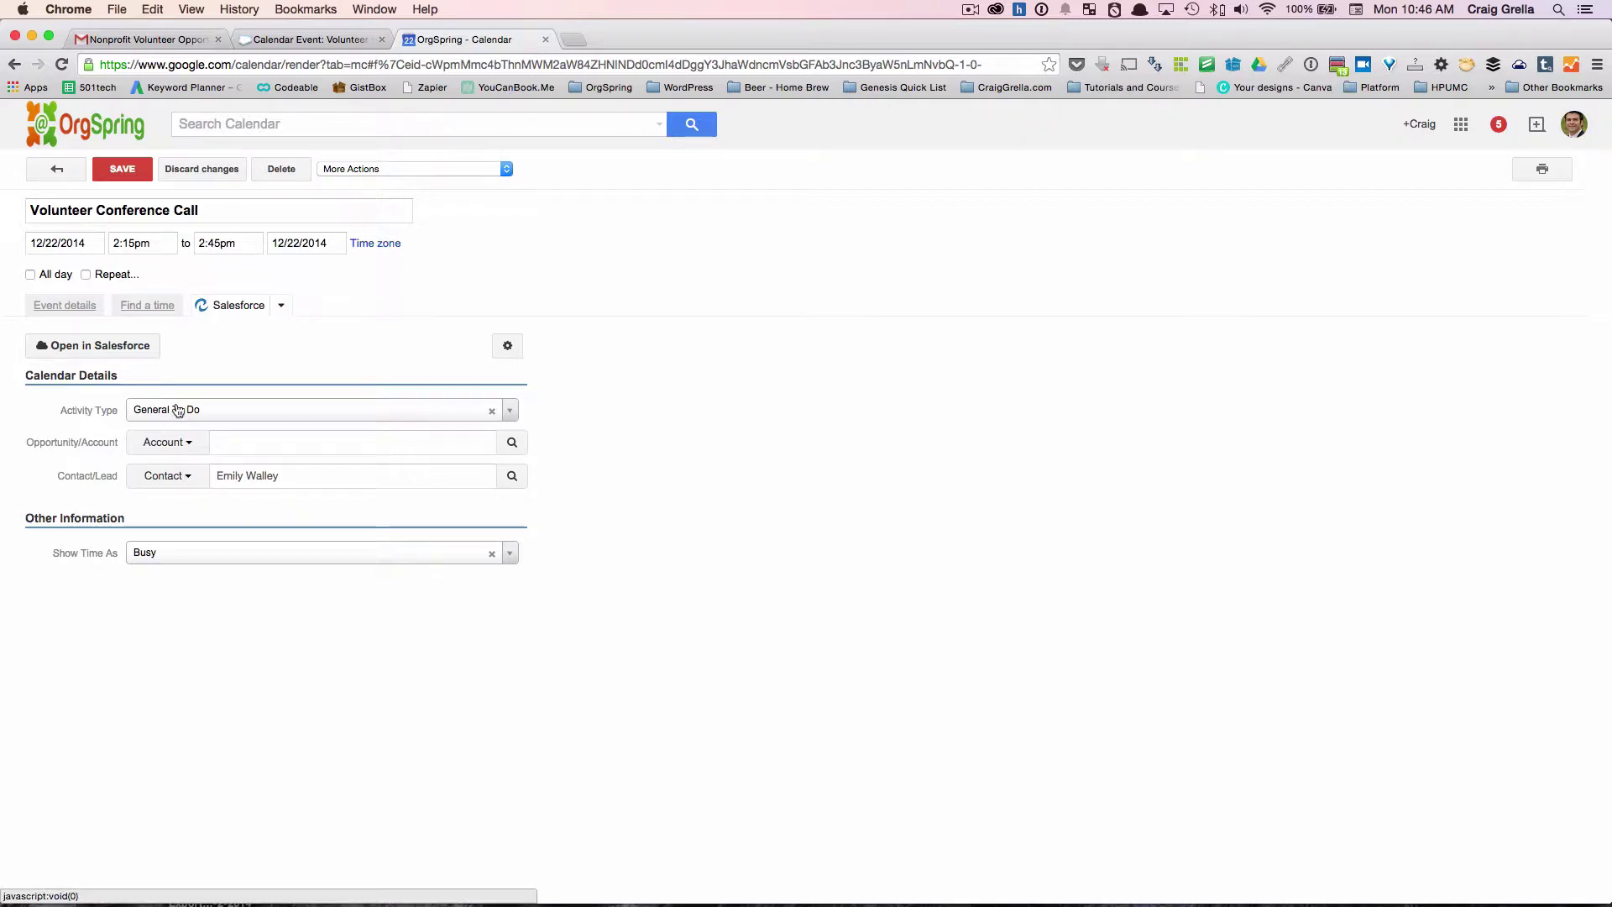
click(225, 413)
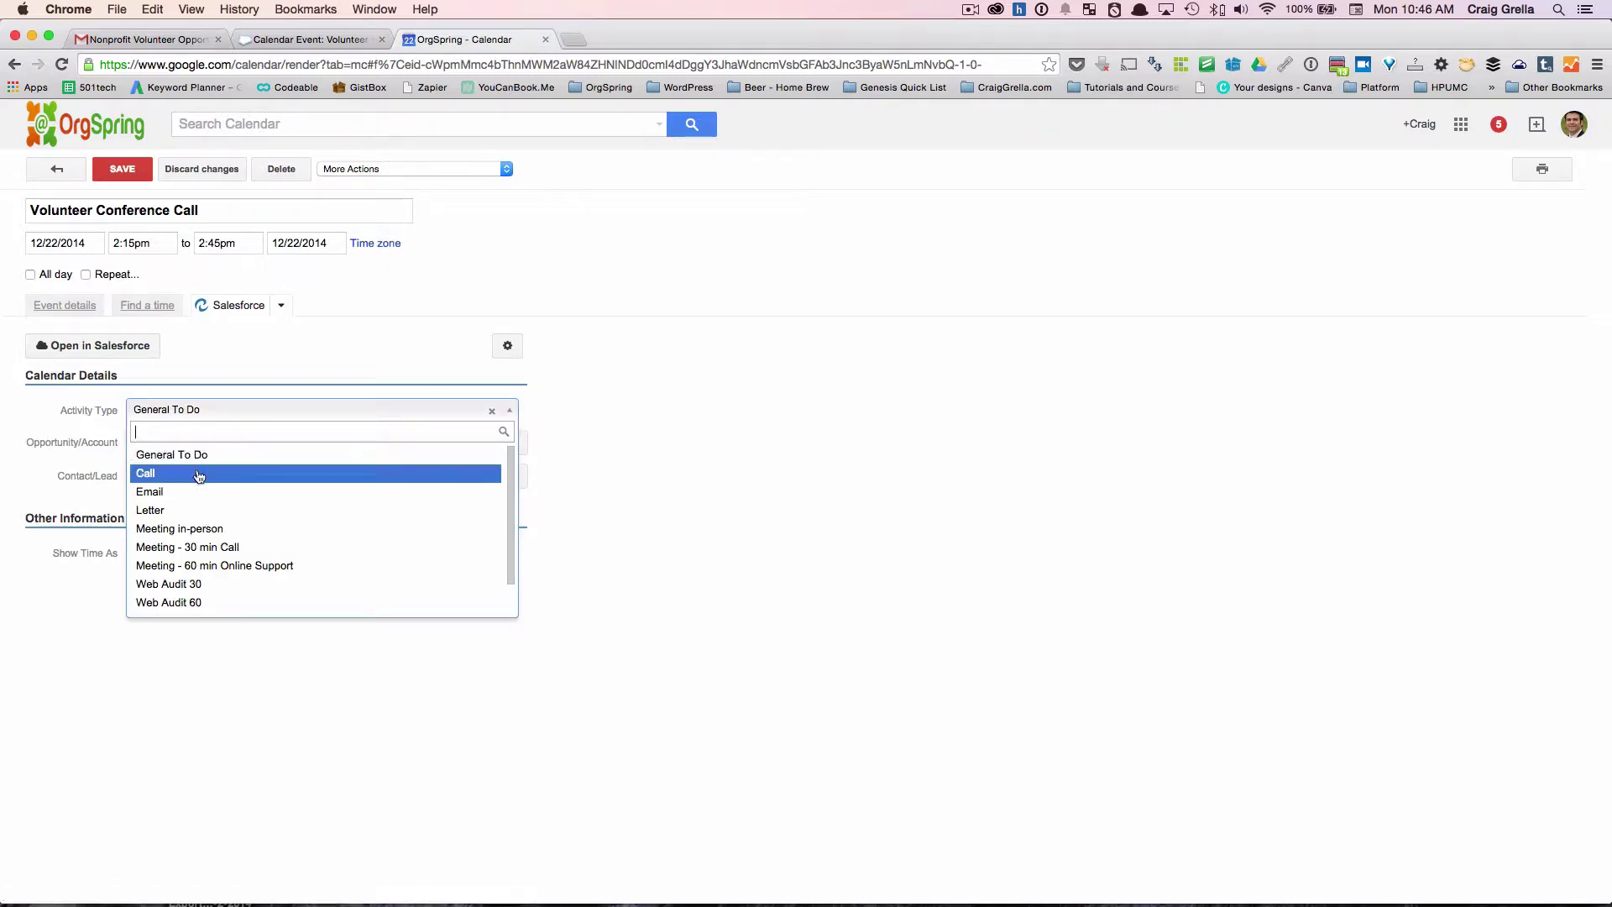
click(200, 474)
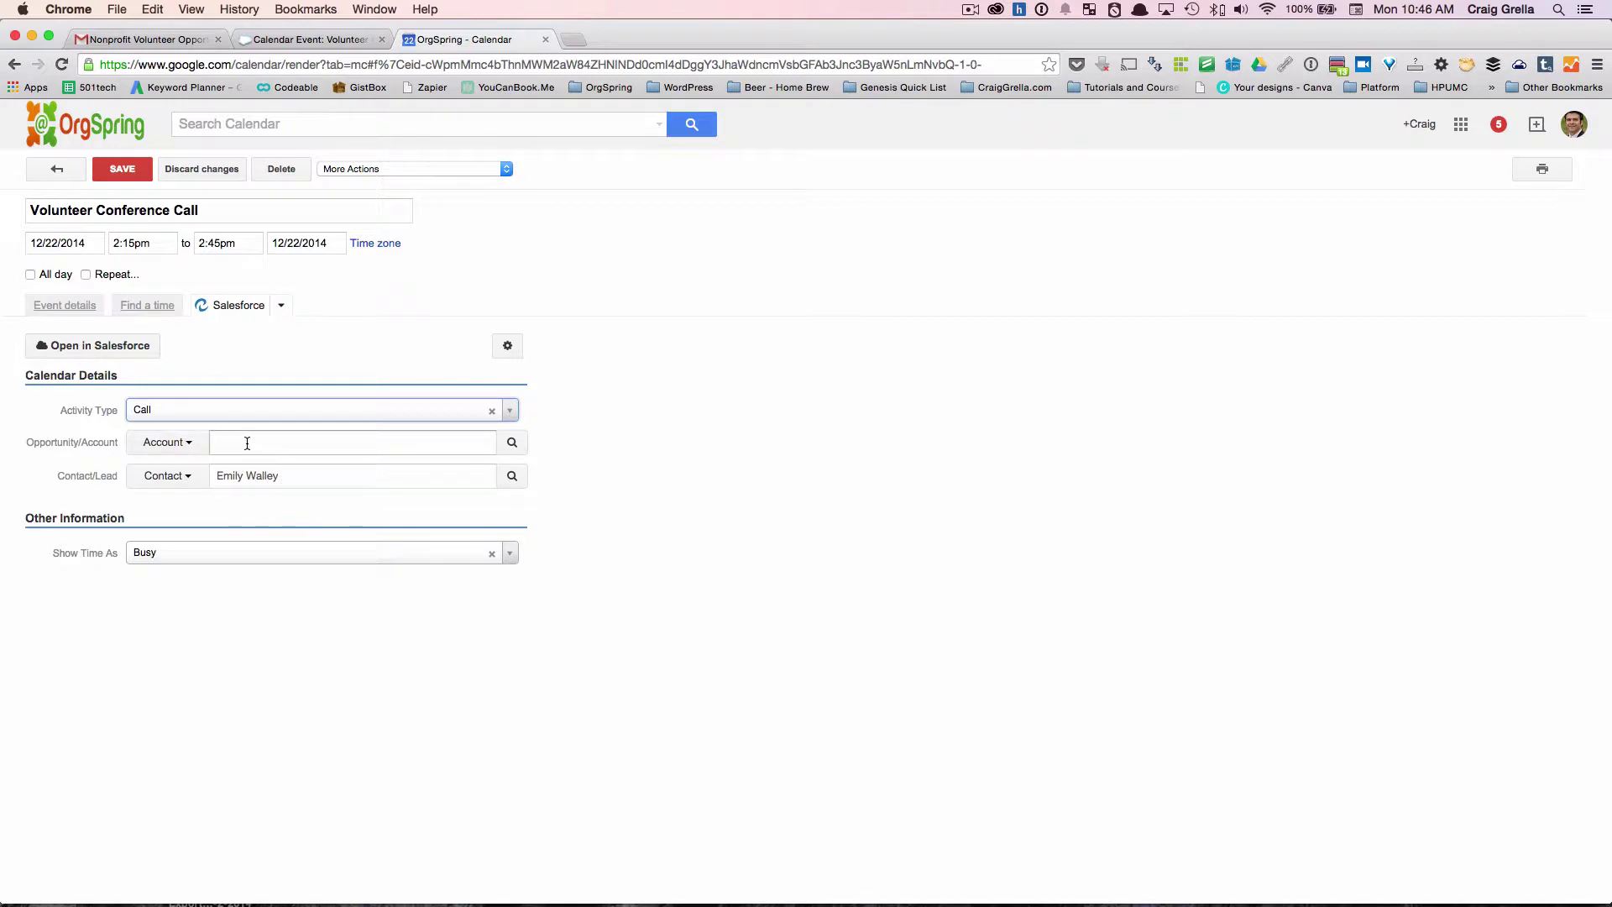
click(122, 169)
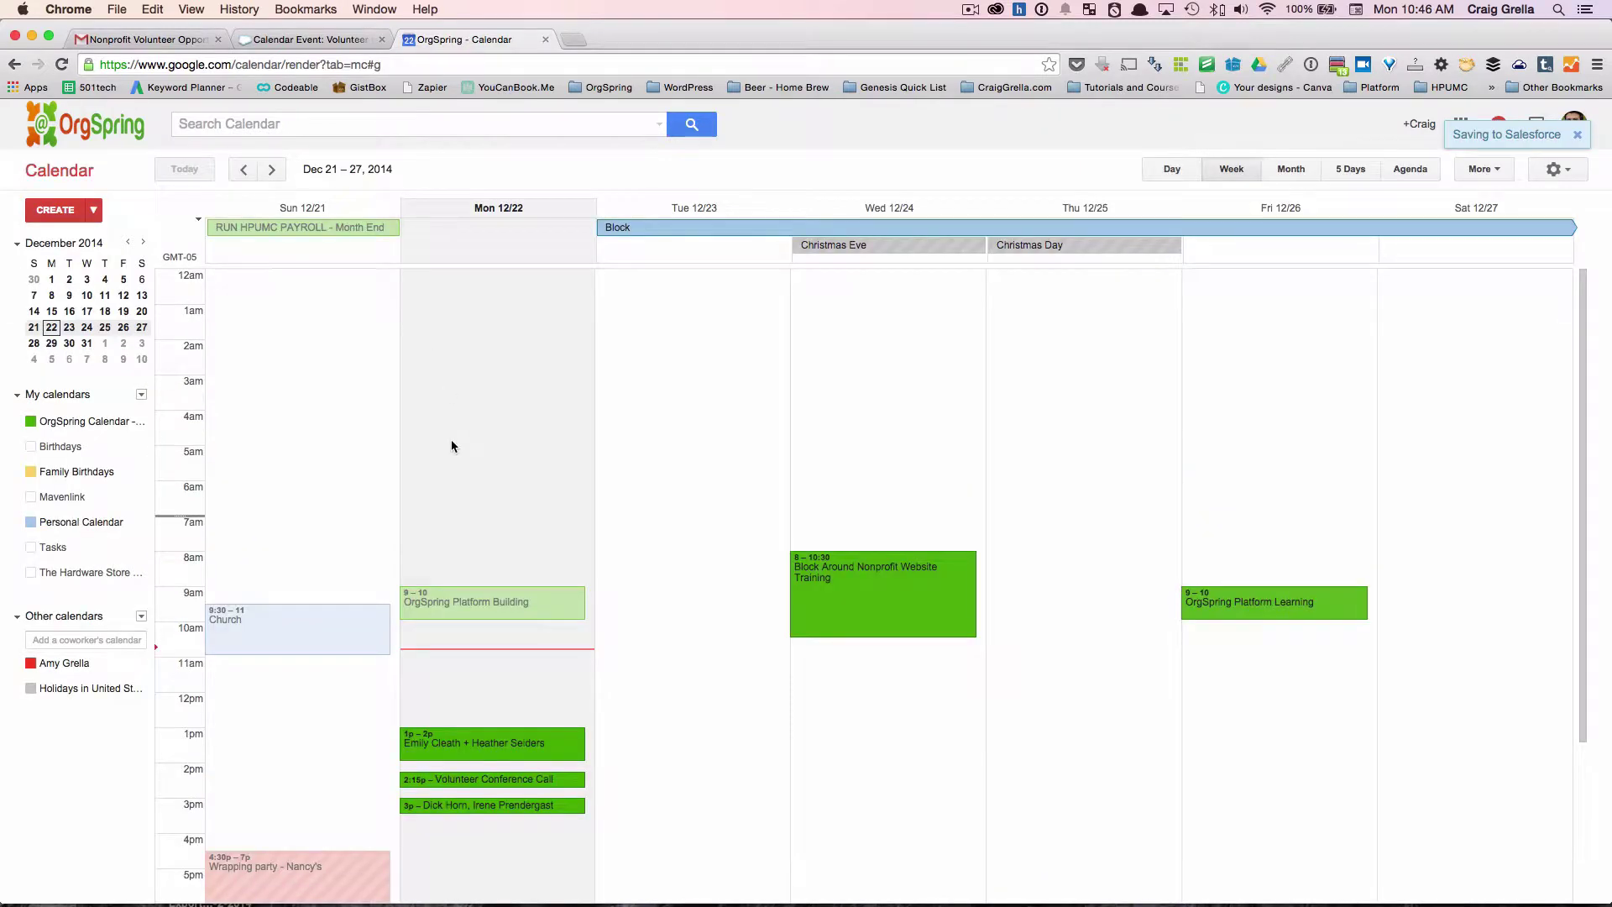
scroll(517, 785, down, 1)
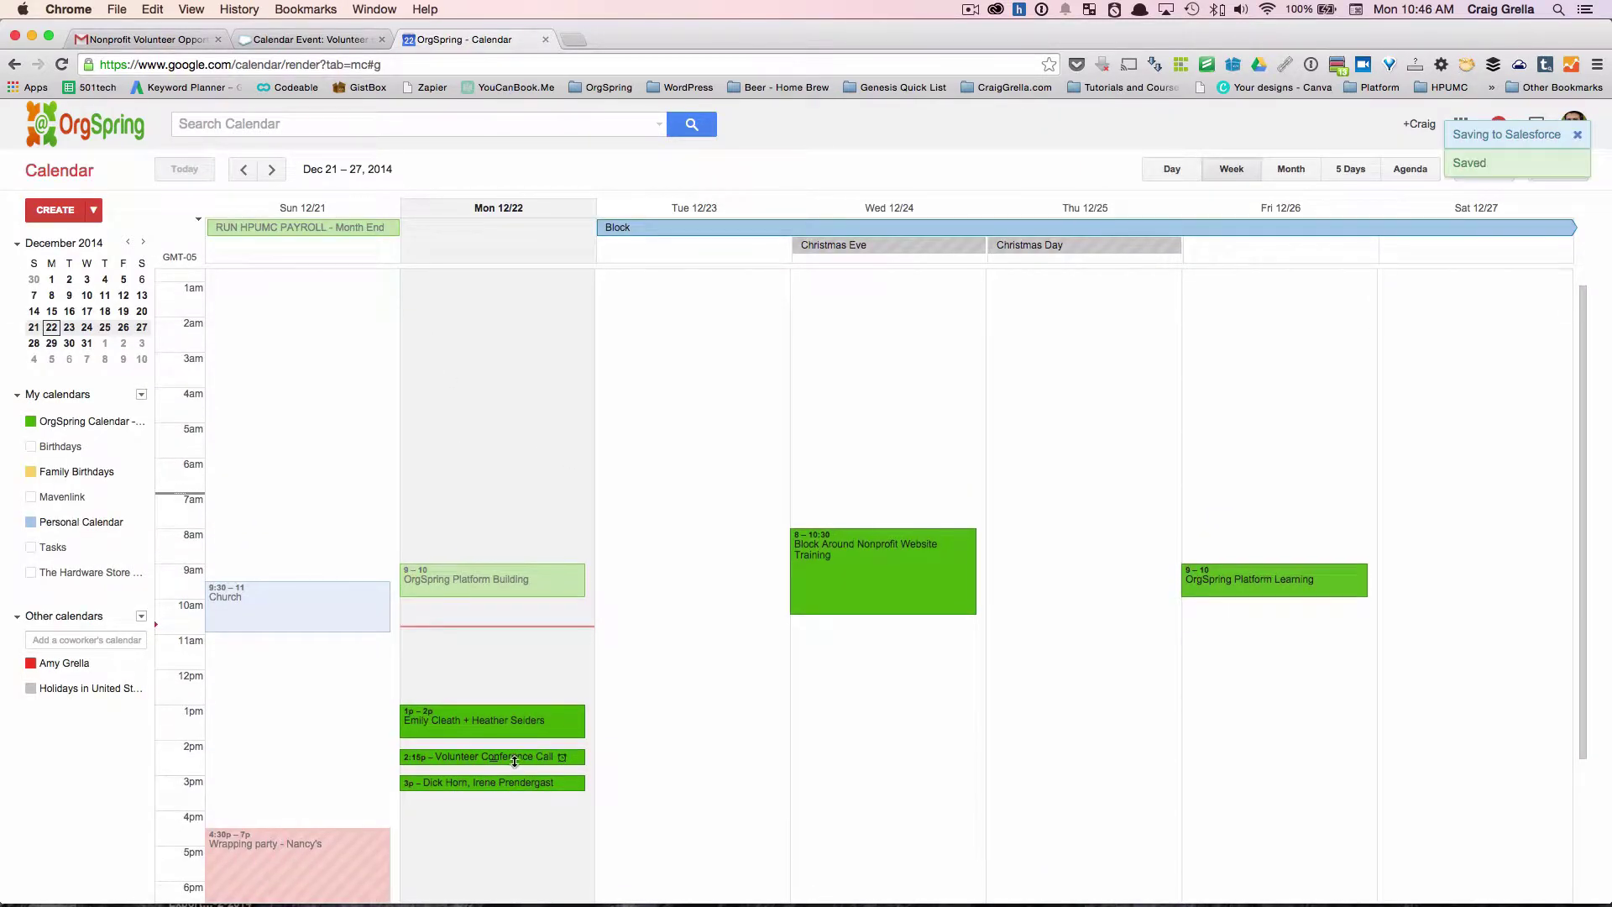
click(514, 759)
click(621, 739)
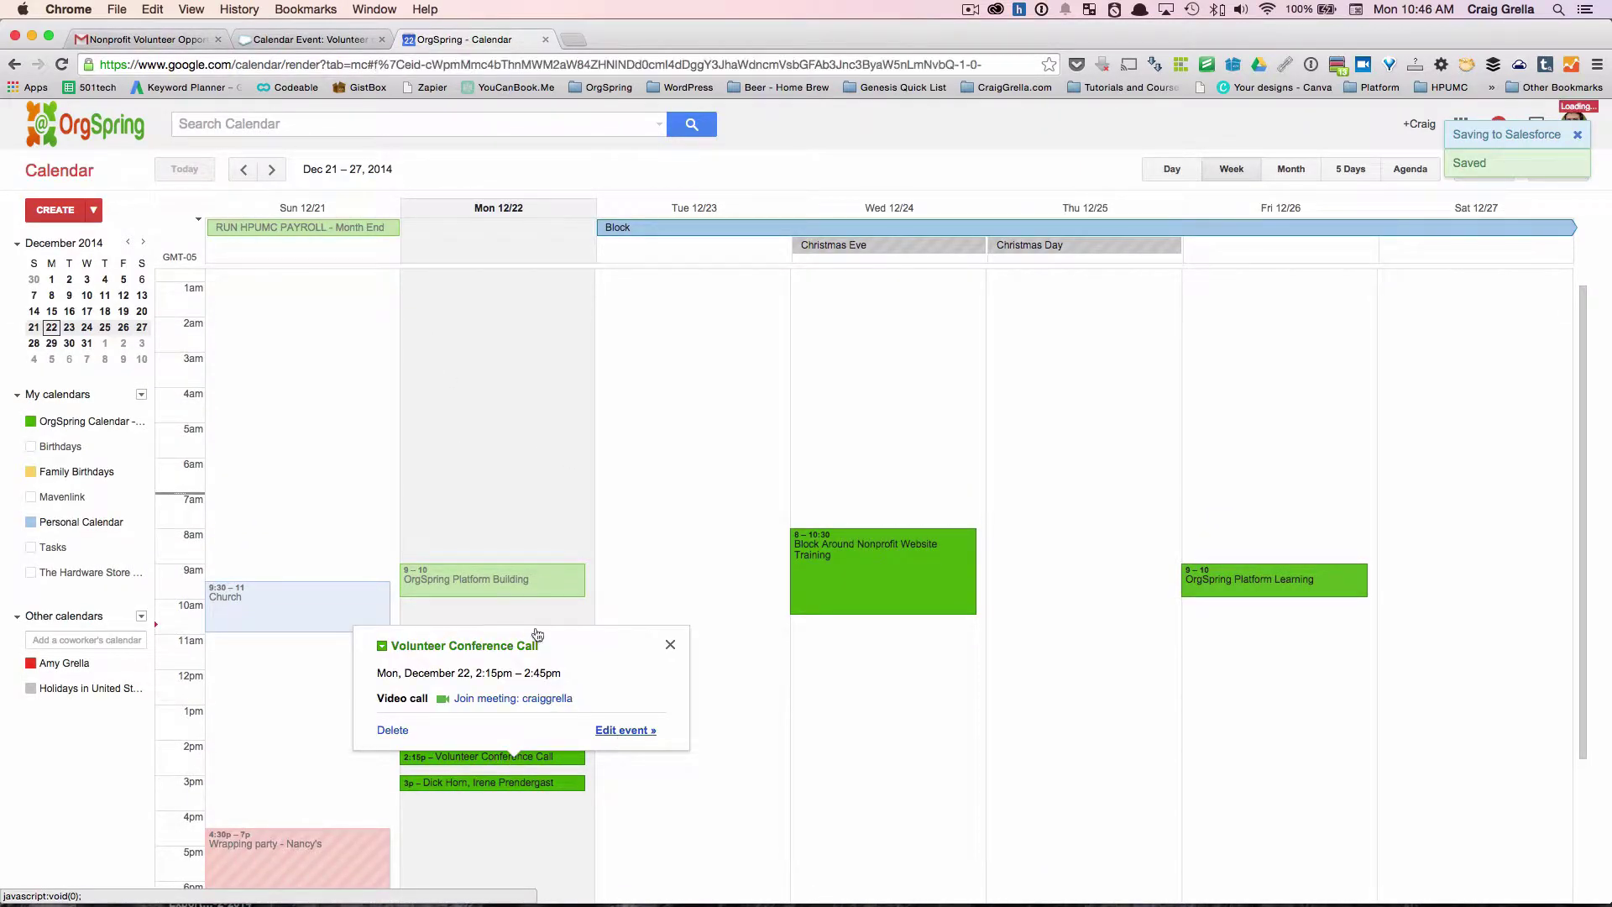
click(232, 305)
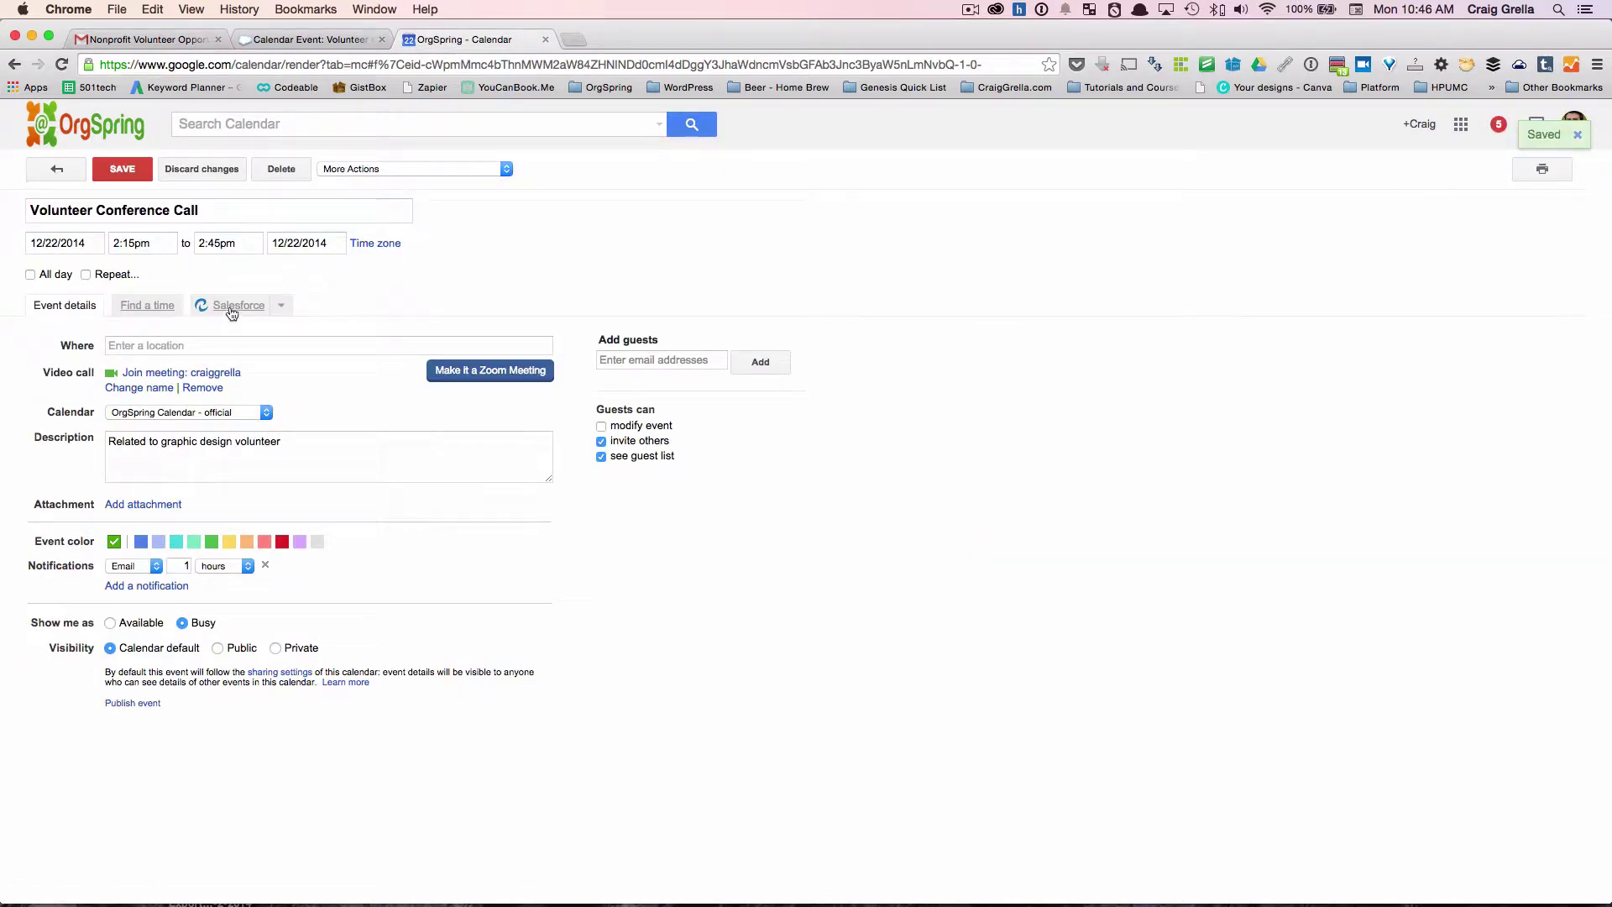
click(117, 342)
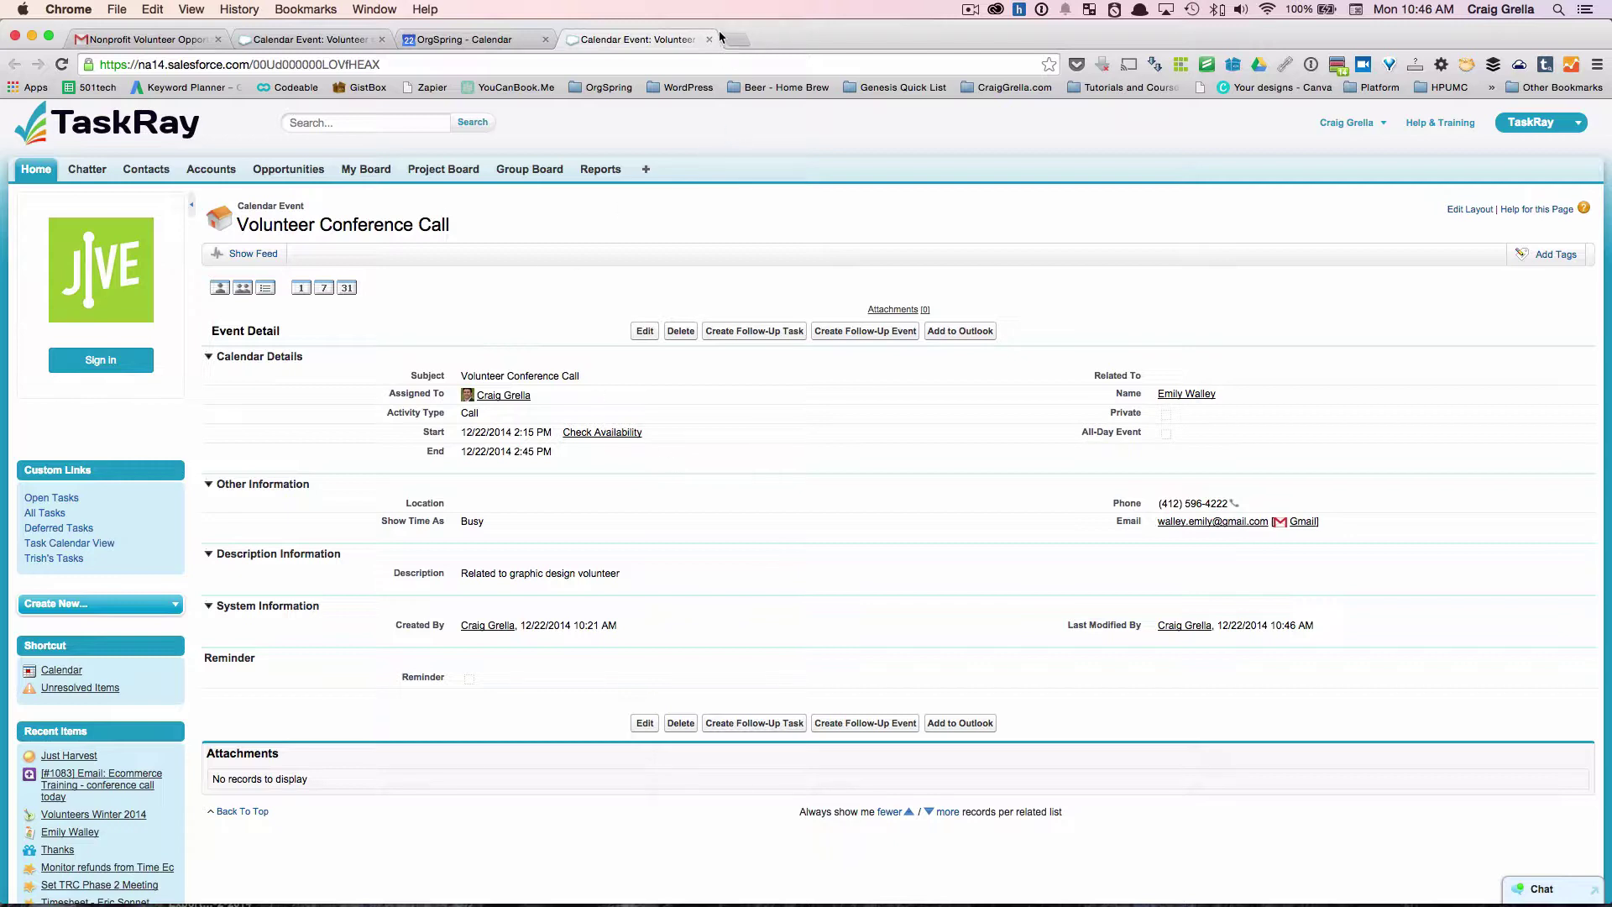
key(super+w)
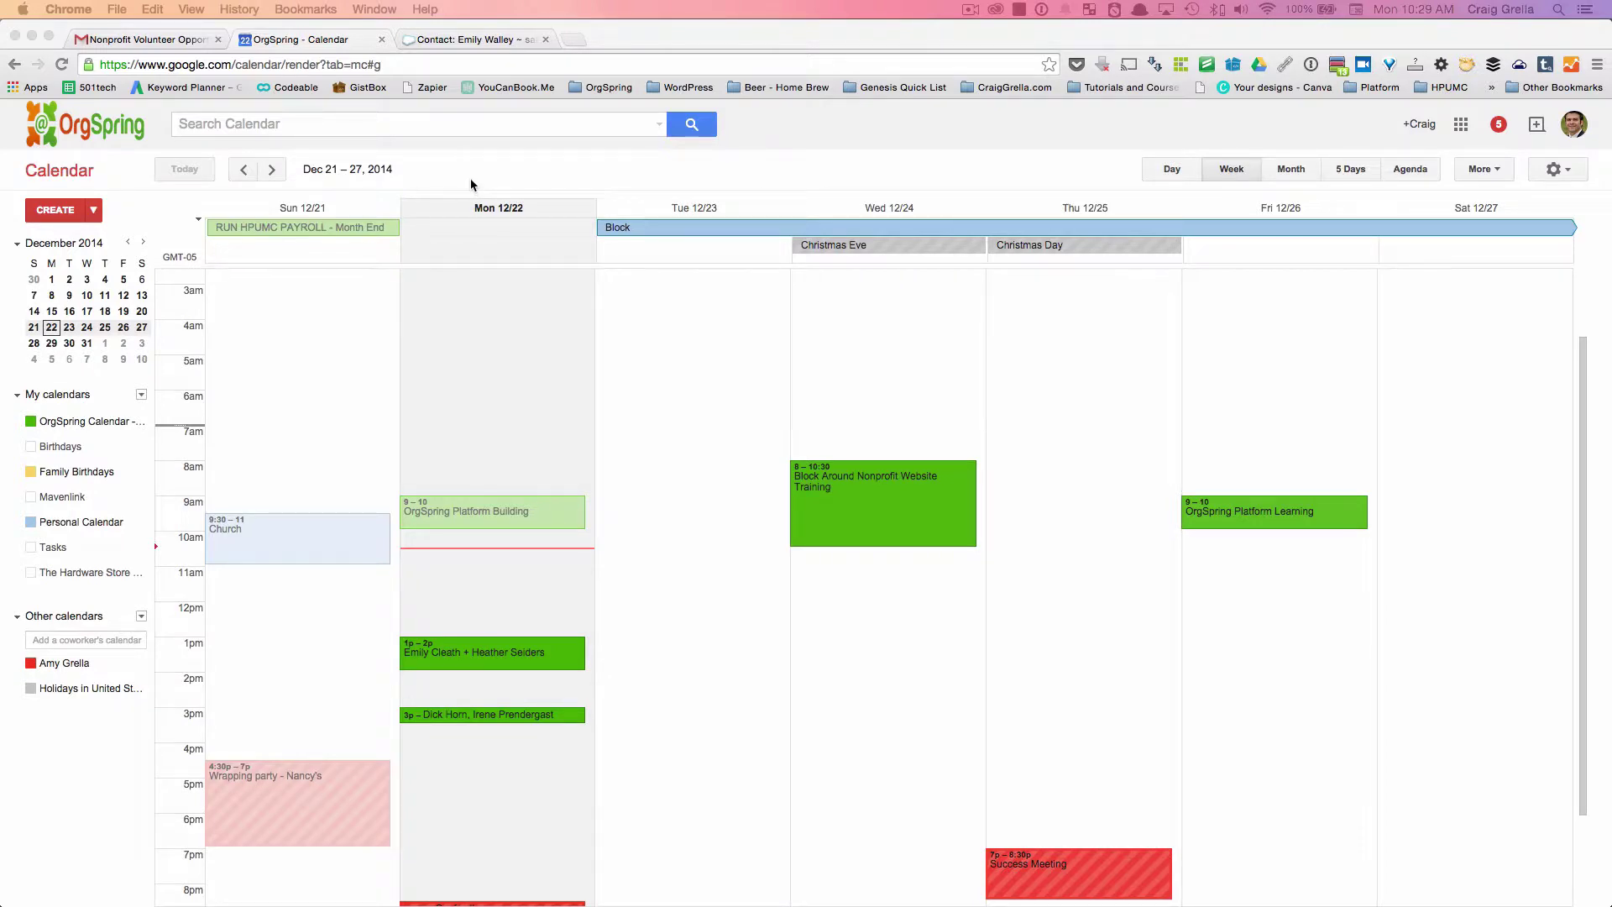
Open the Monday 1–2pm event and set its Salesforce activity type to Call.
click(537, 655)
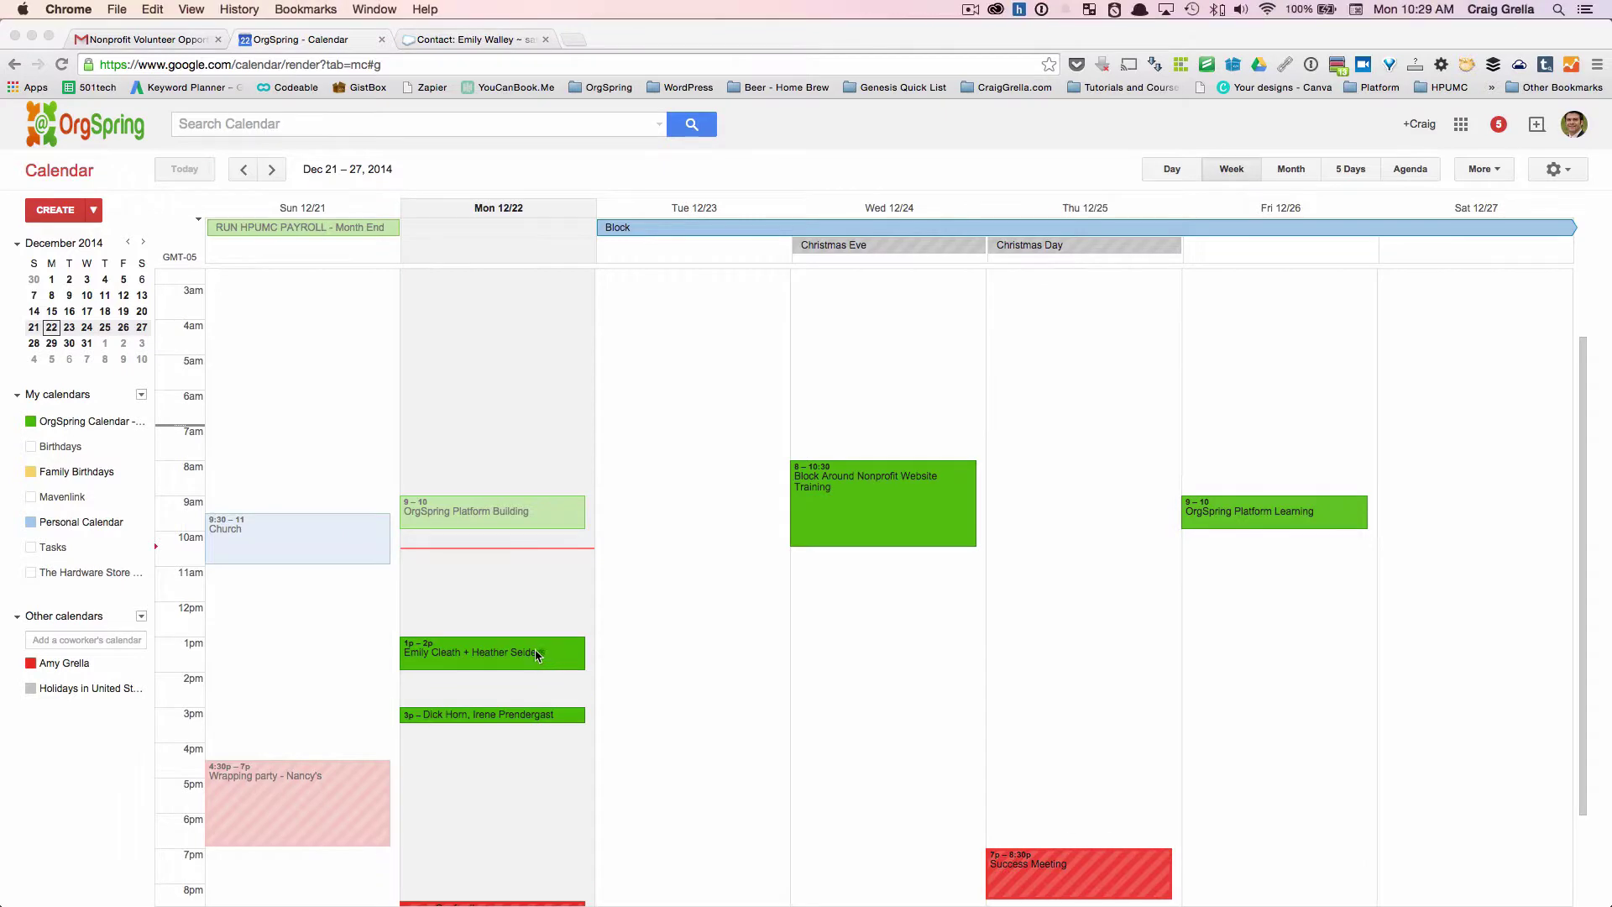
click(536, 656)
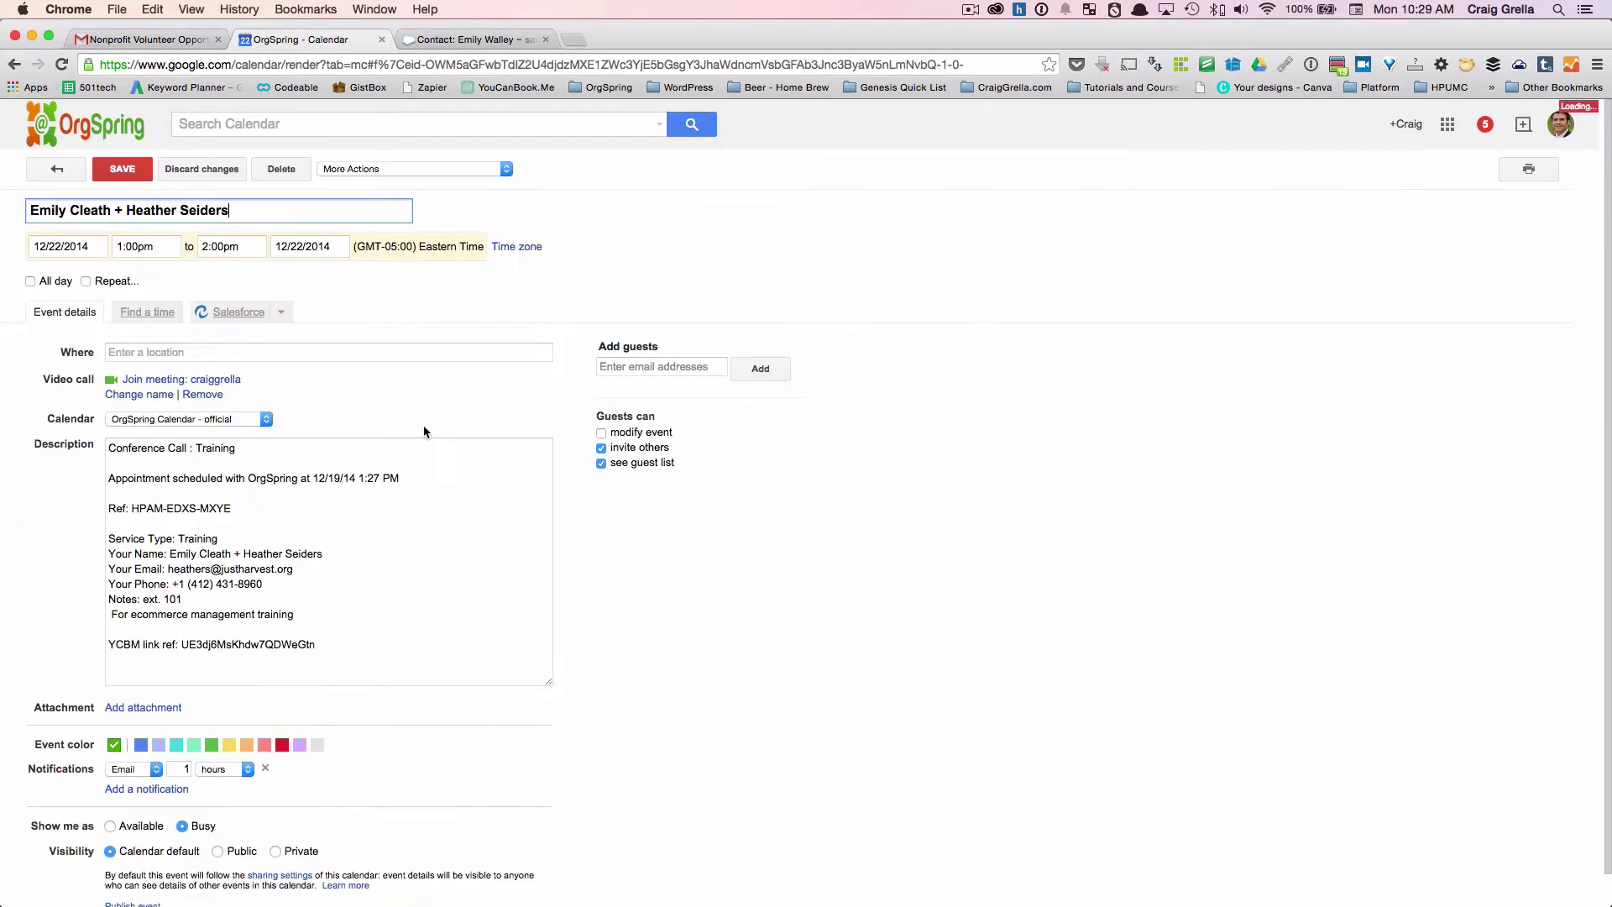
click(231, 323)
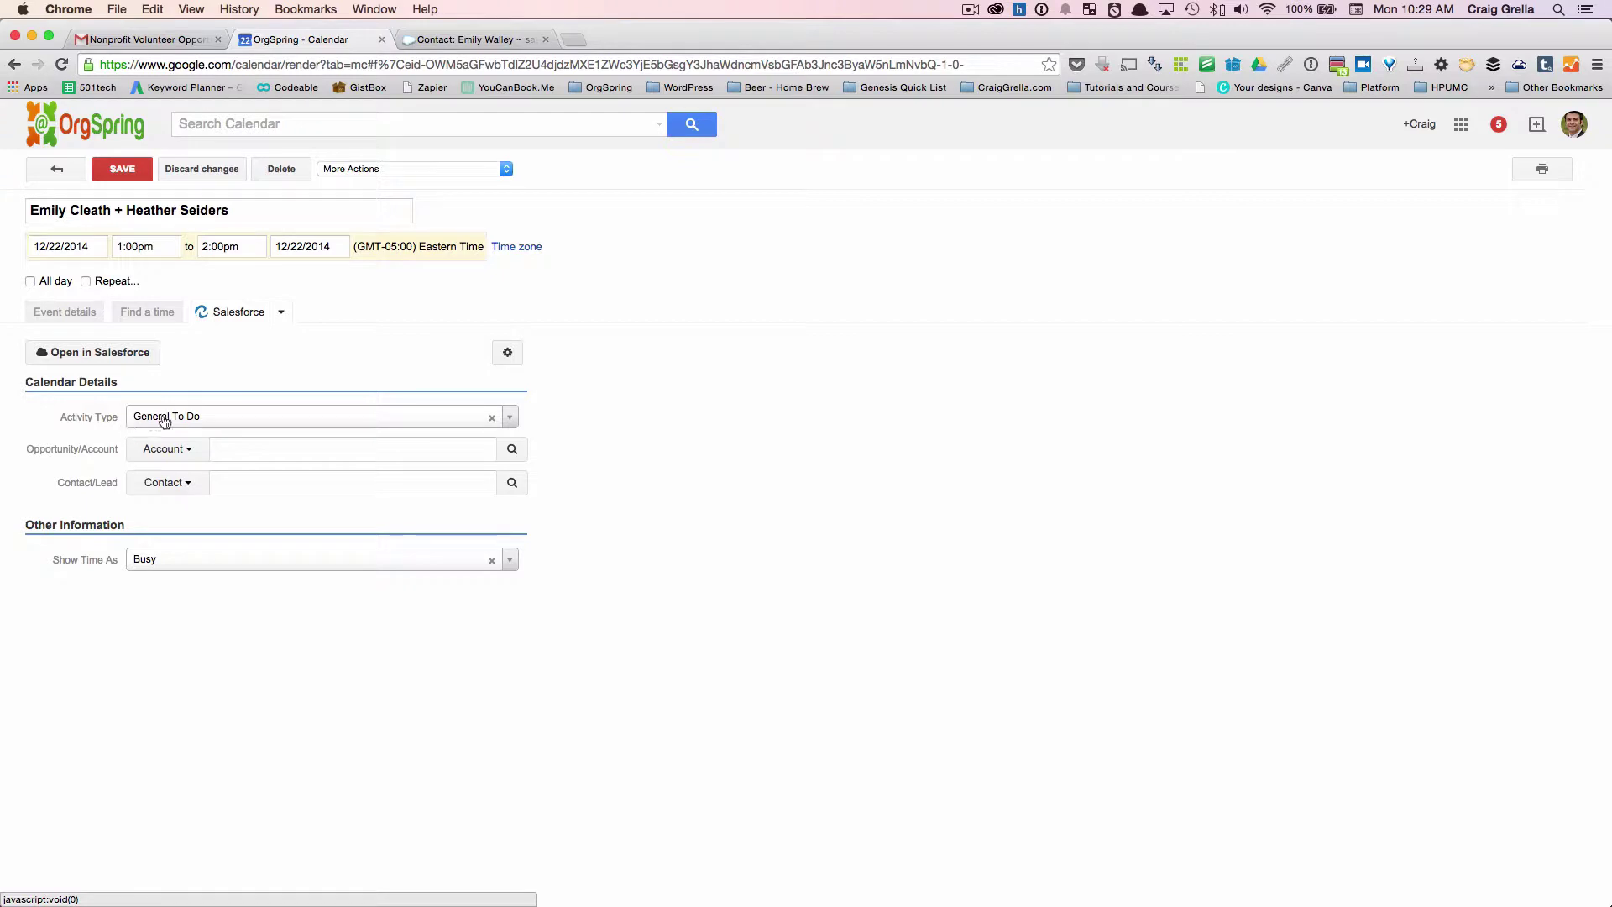
click(228, 417)
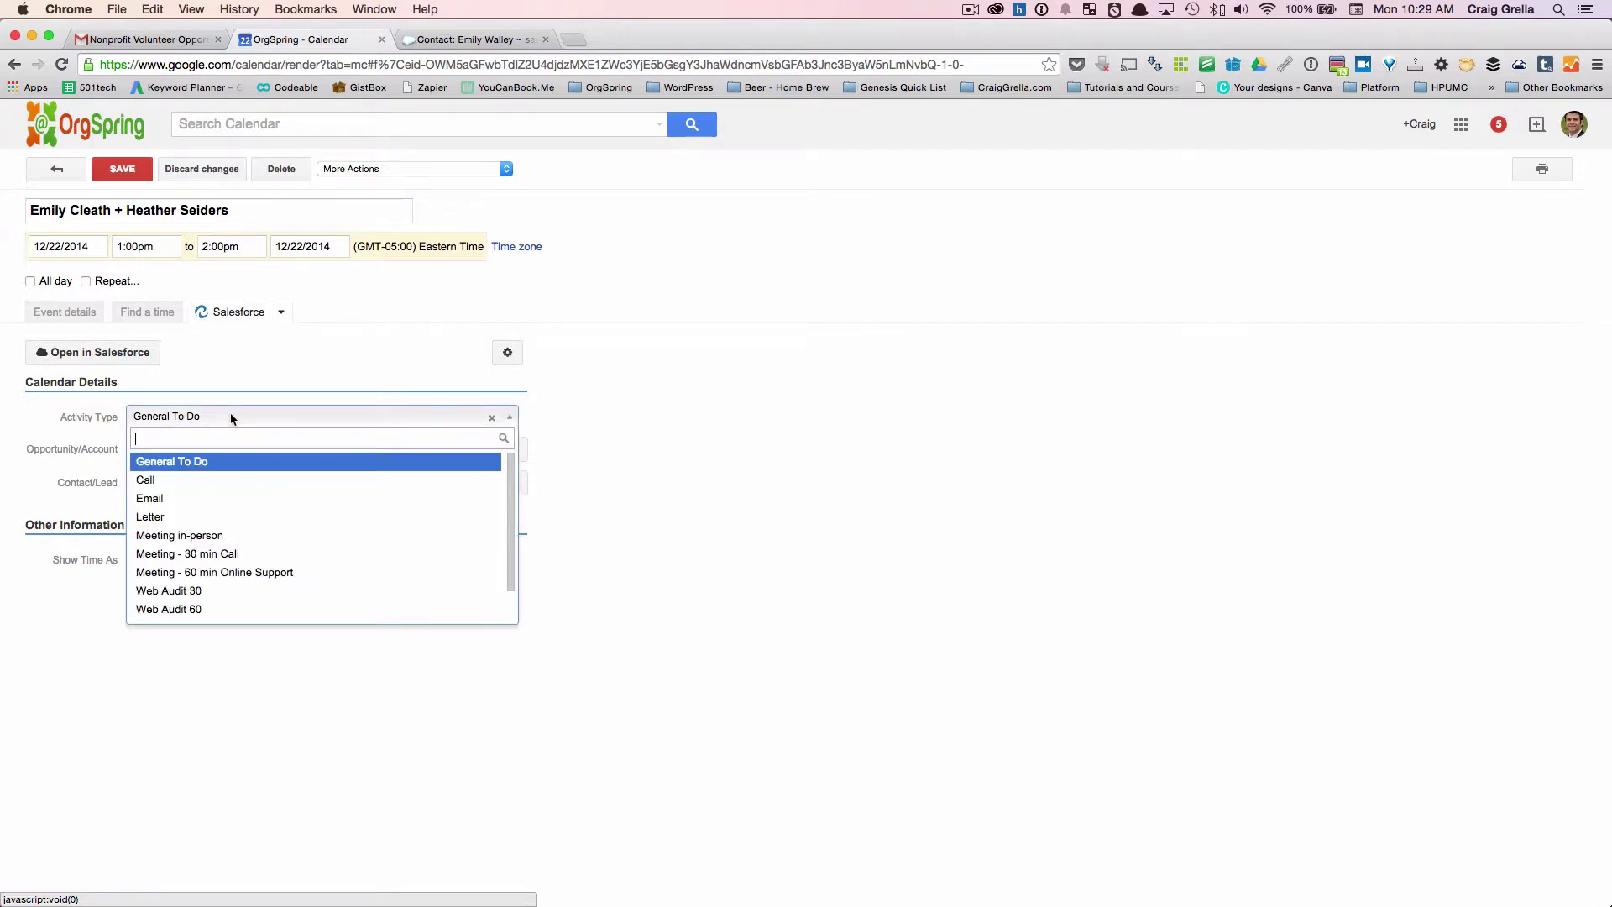
click(202, 487)
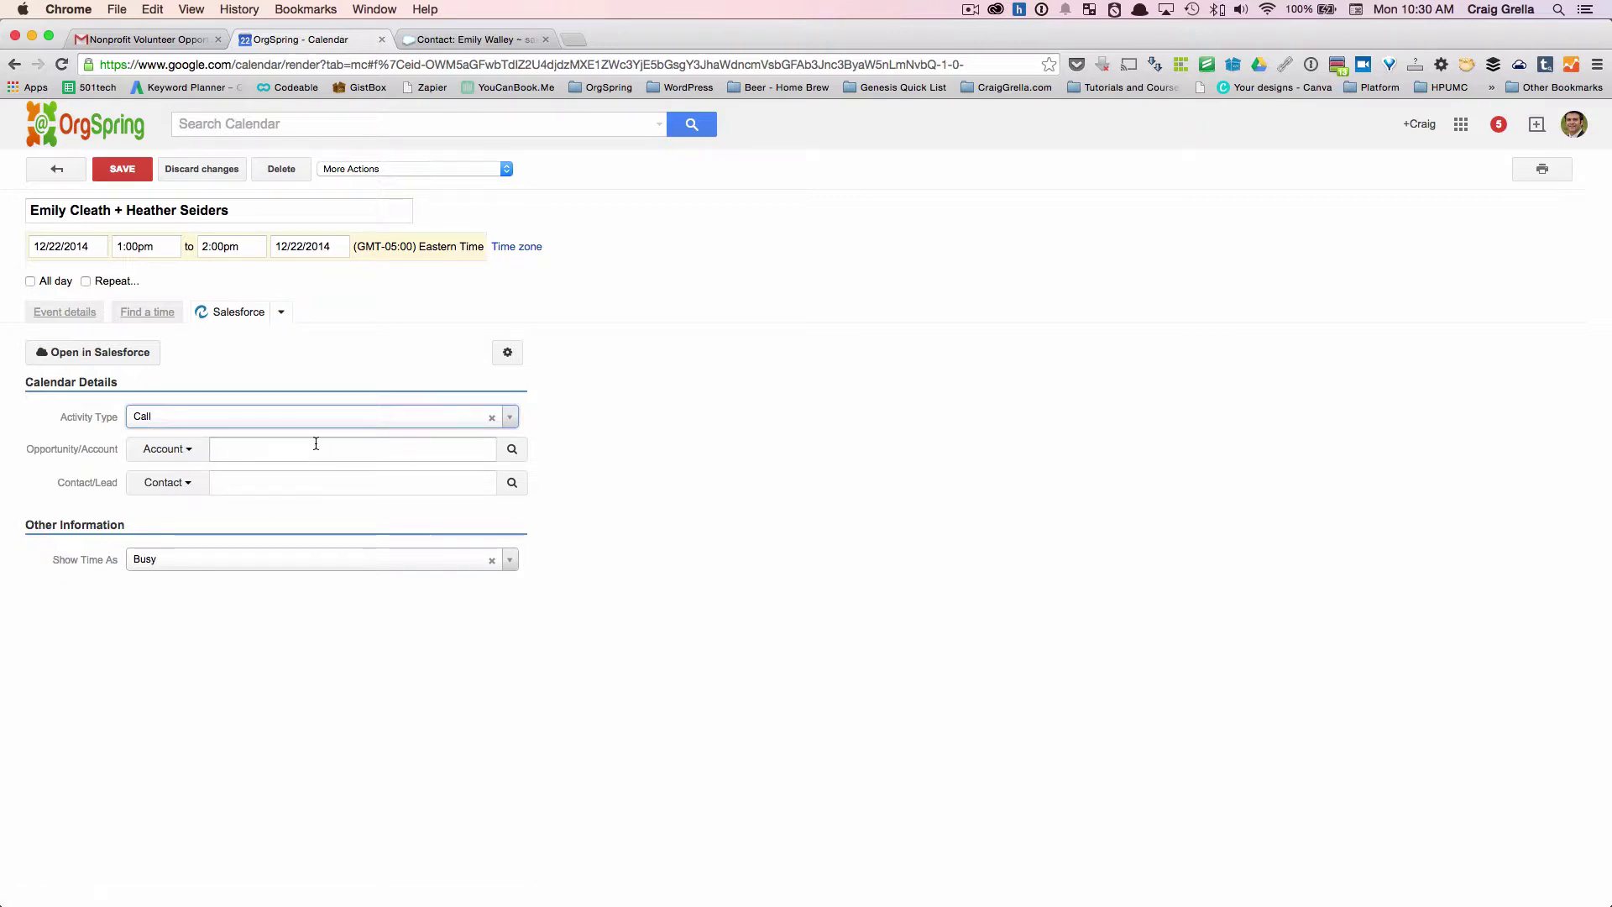
click(281, 447)
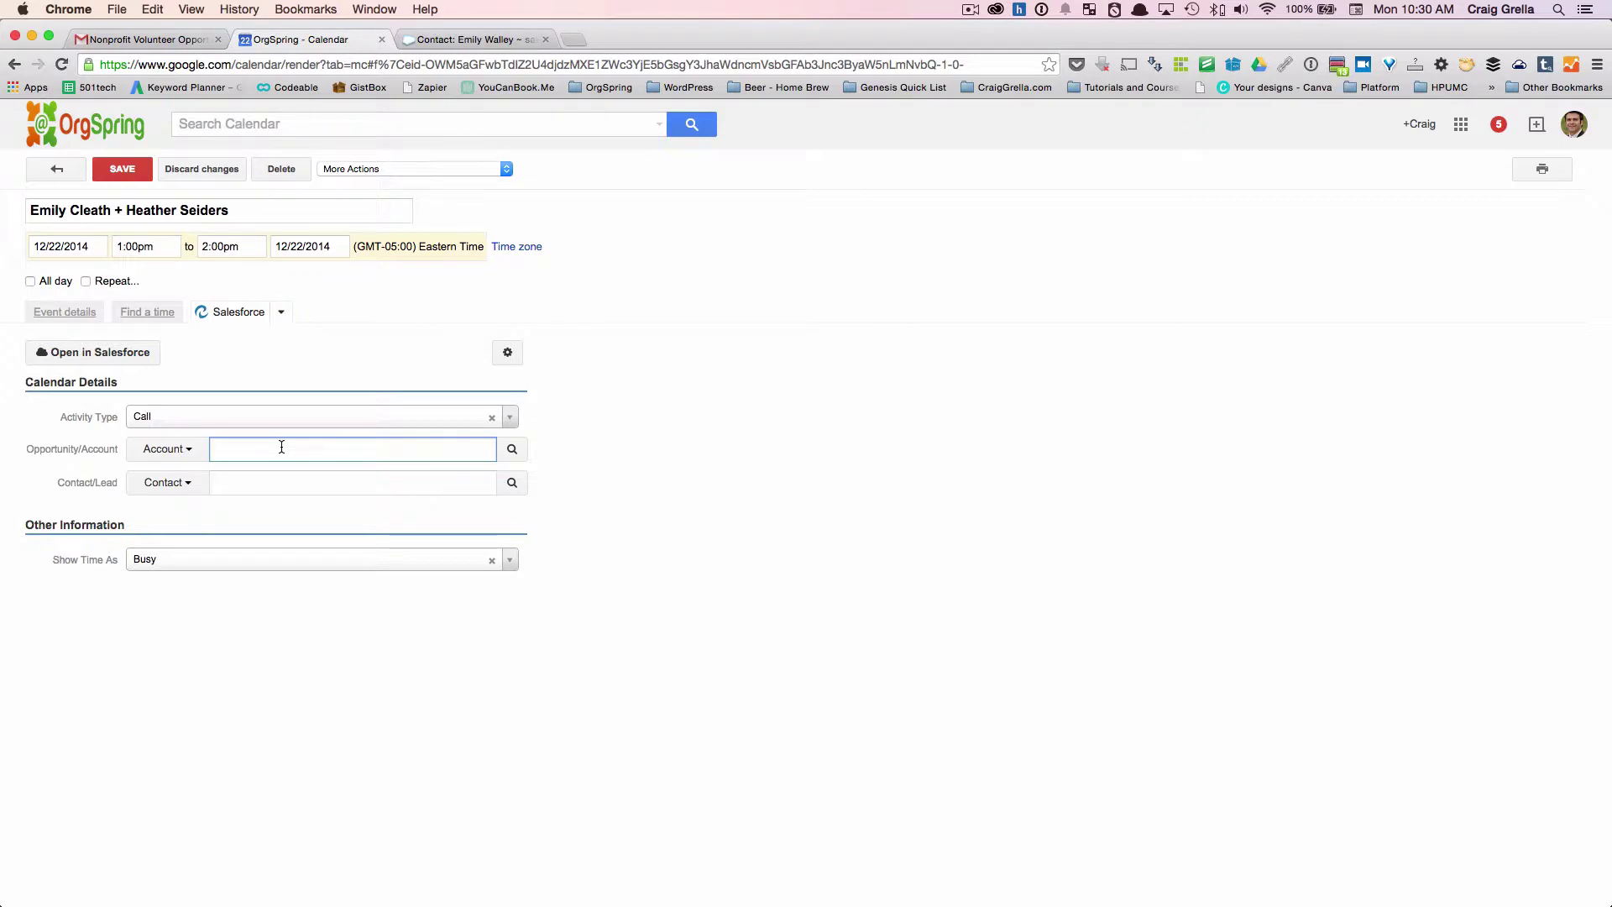
Keep Account as the related record type and link the event to Just Harvest.
click(183, 449)
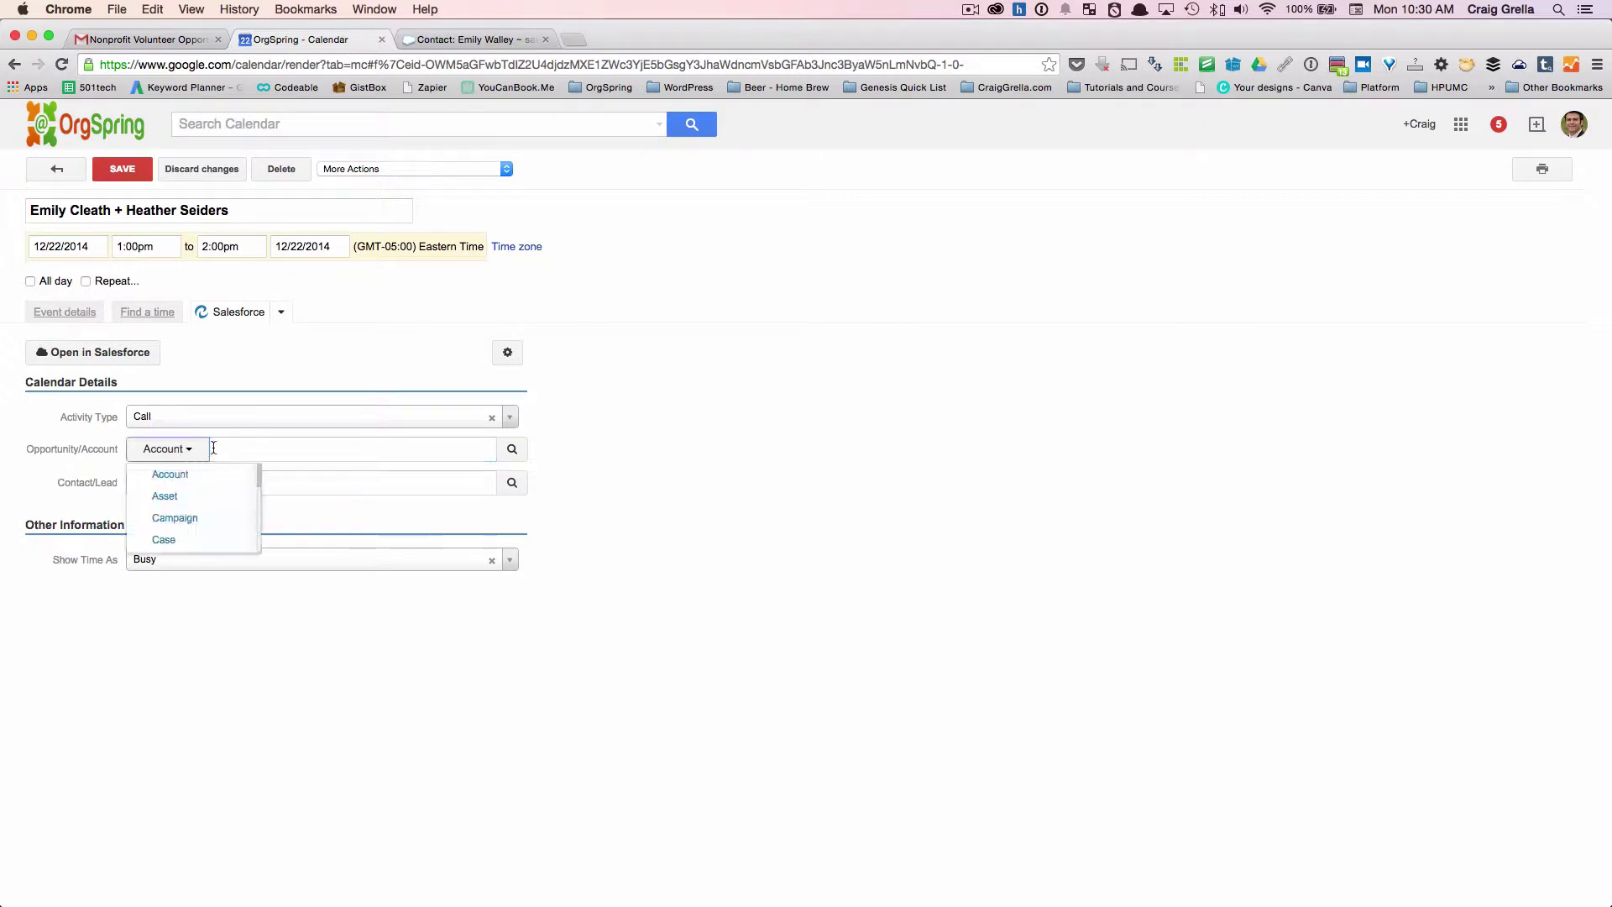
click(256, 447)
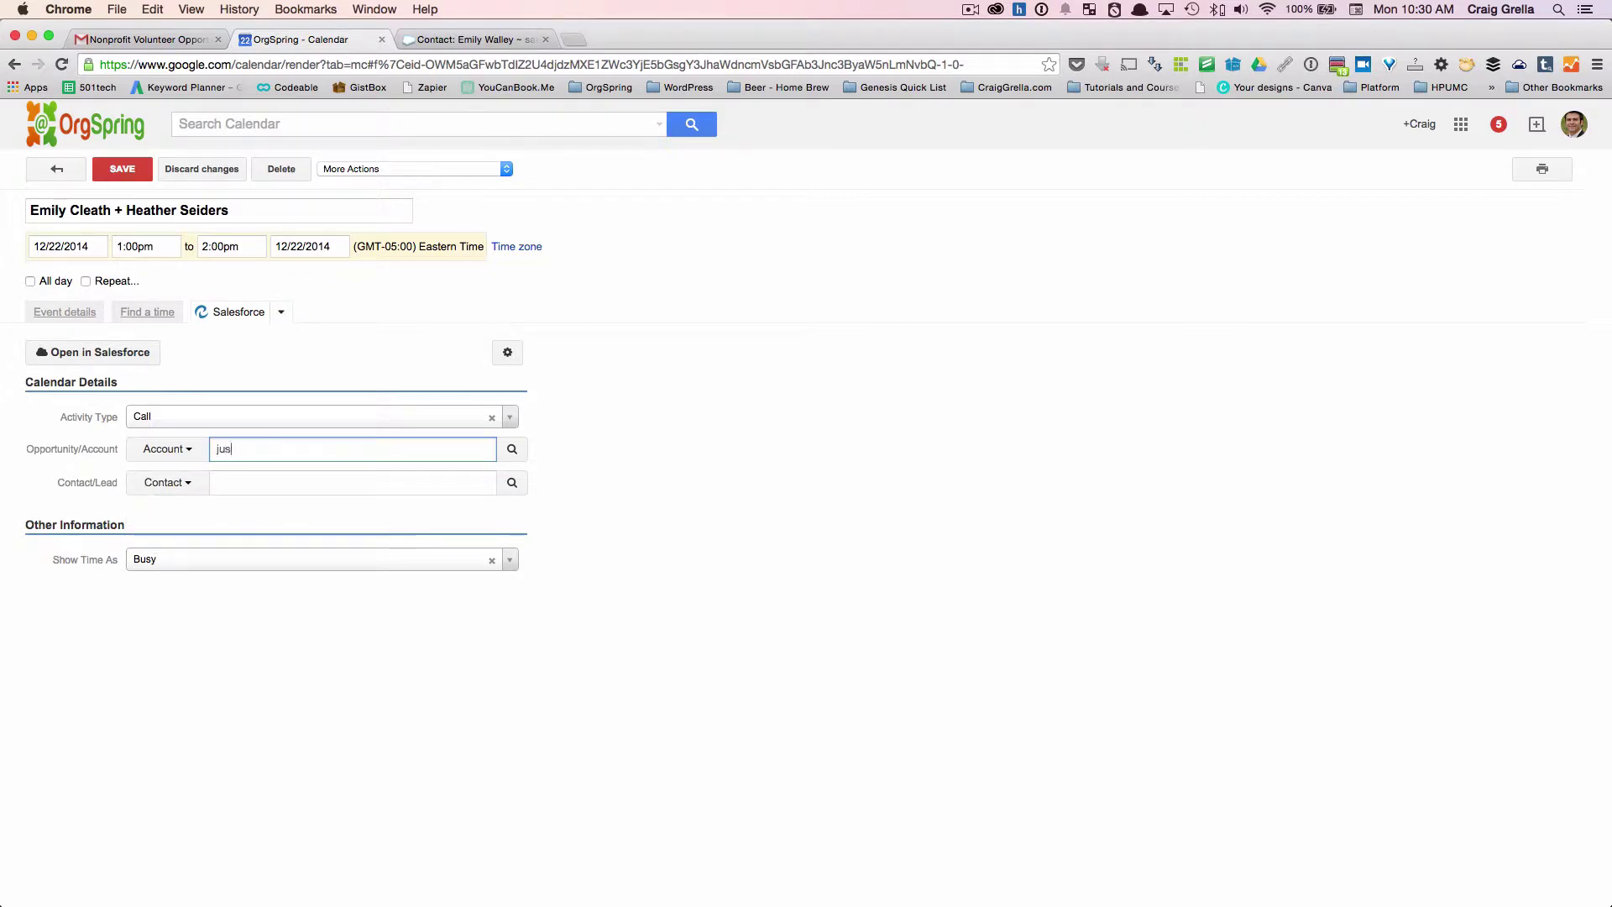
click(511, 449)
mouse_move(612, 379)
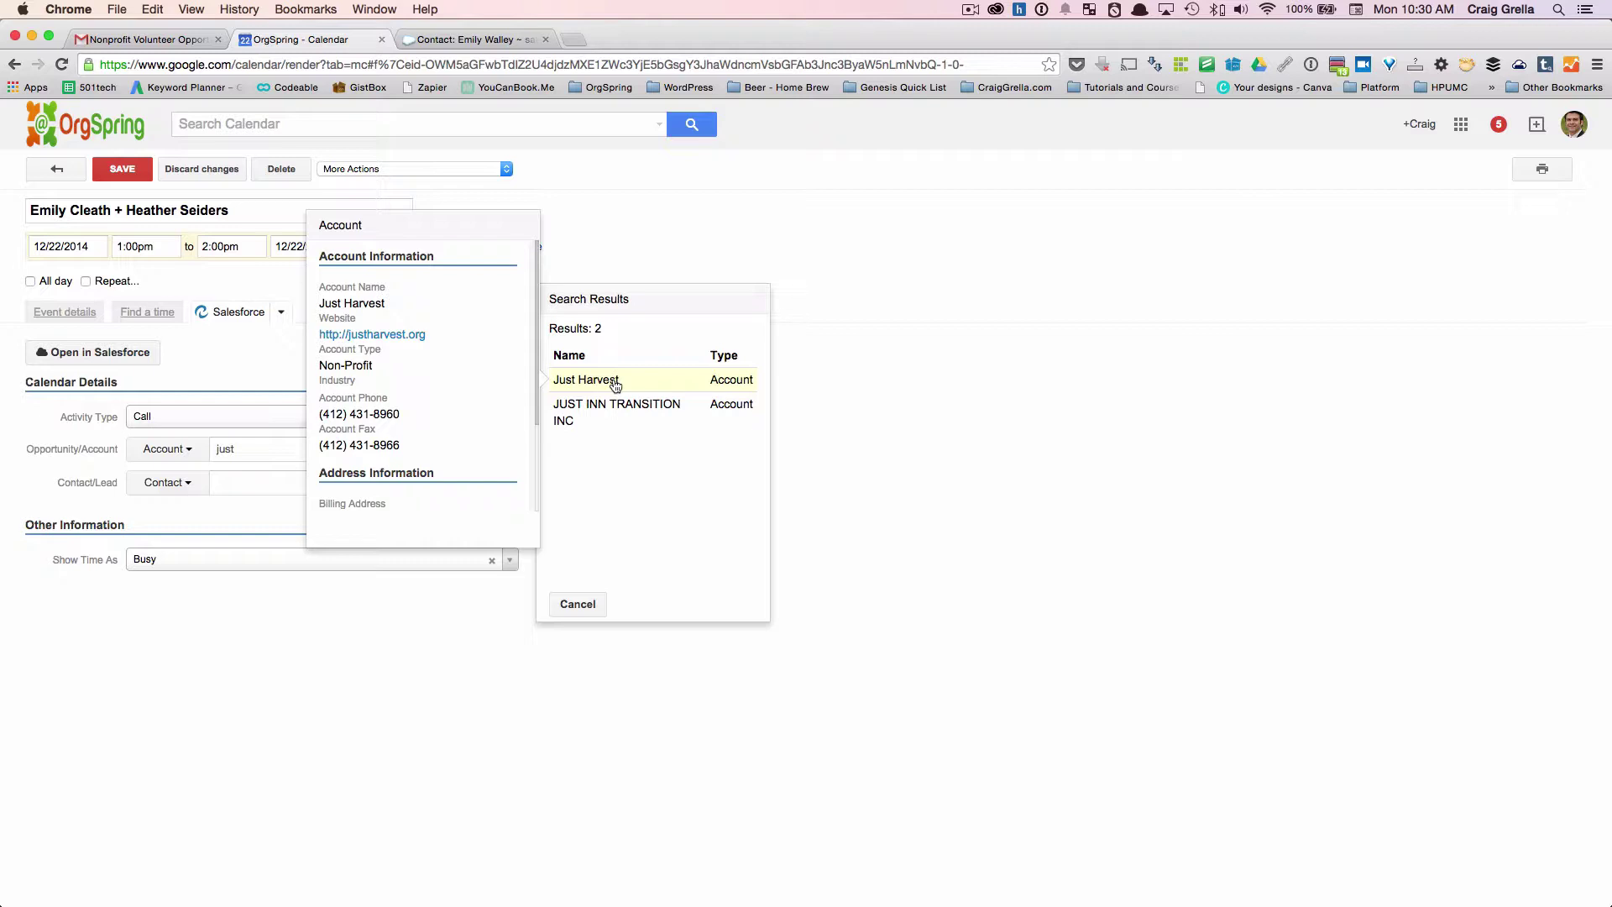
click(616, 382)
Link the contact named in the event title, save, and reopen the event's Salesforce details.
click(305, 484)
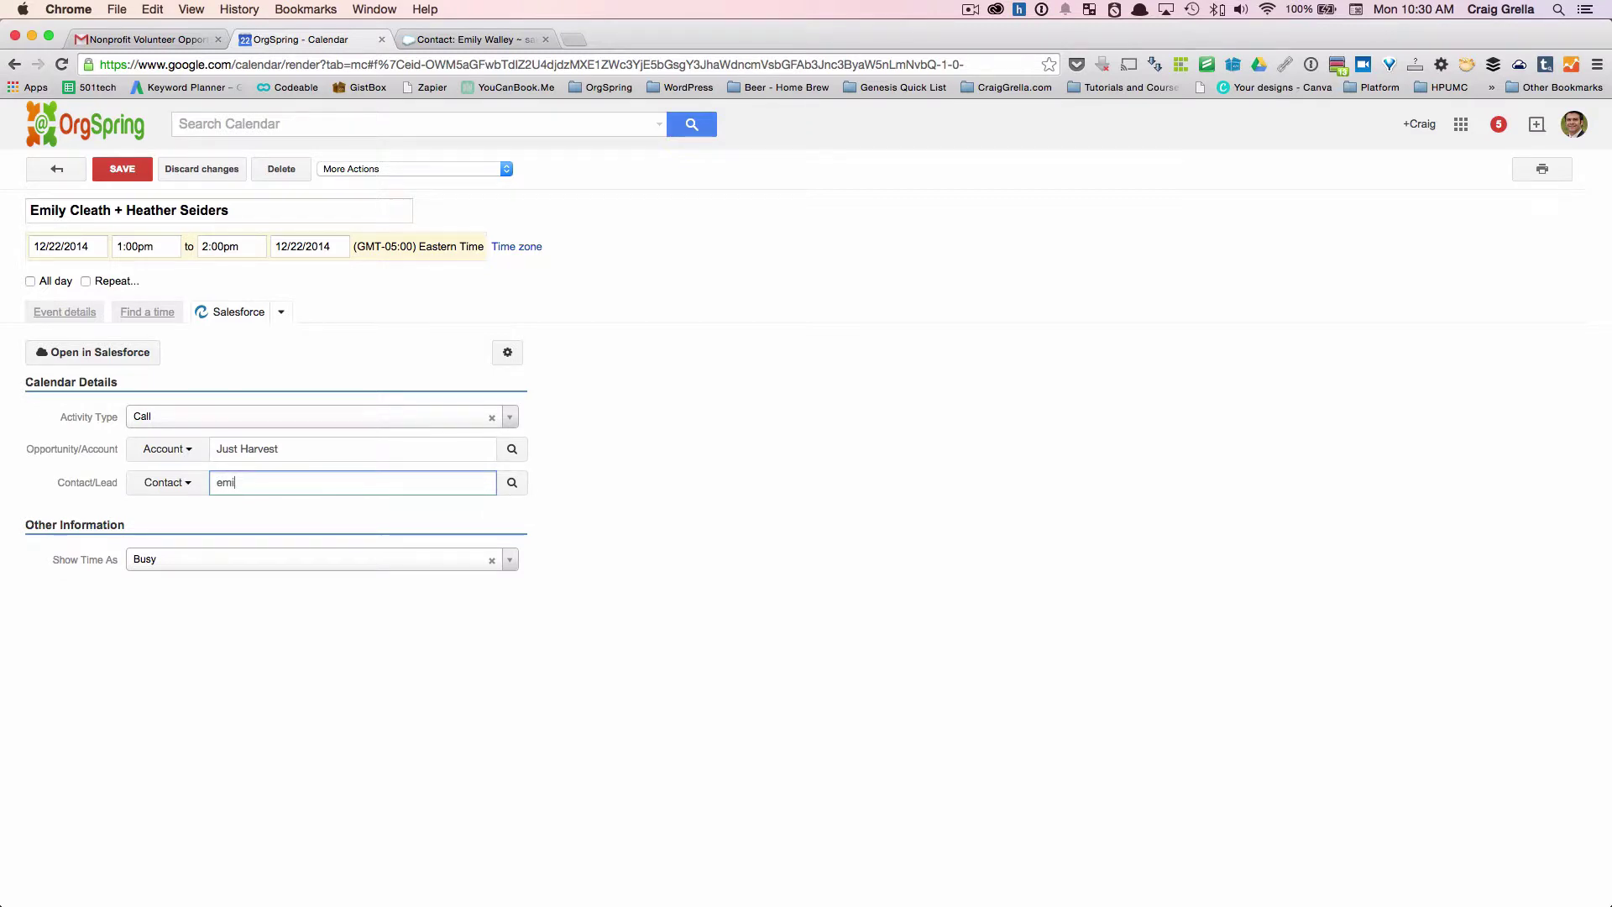
text(emily)
click(511, 484)
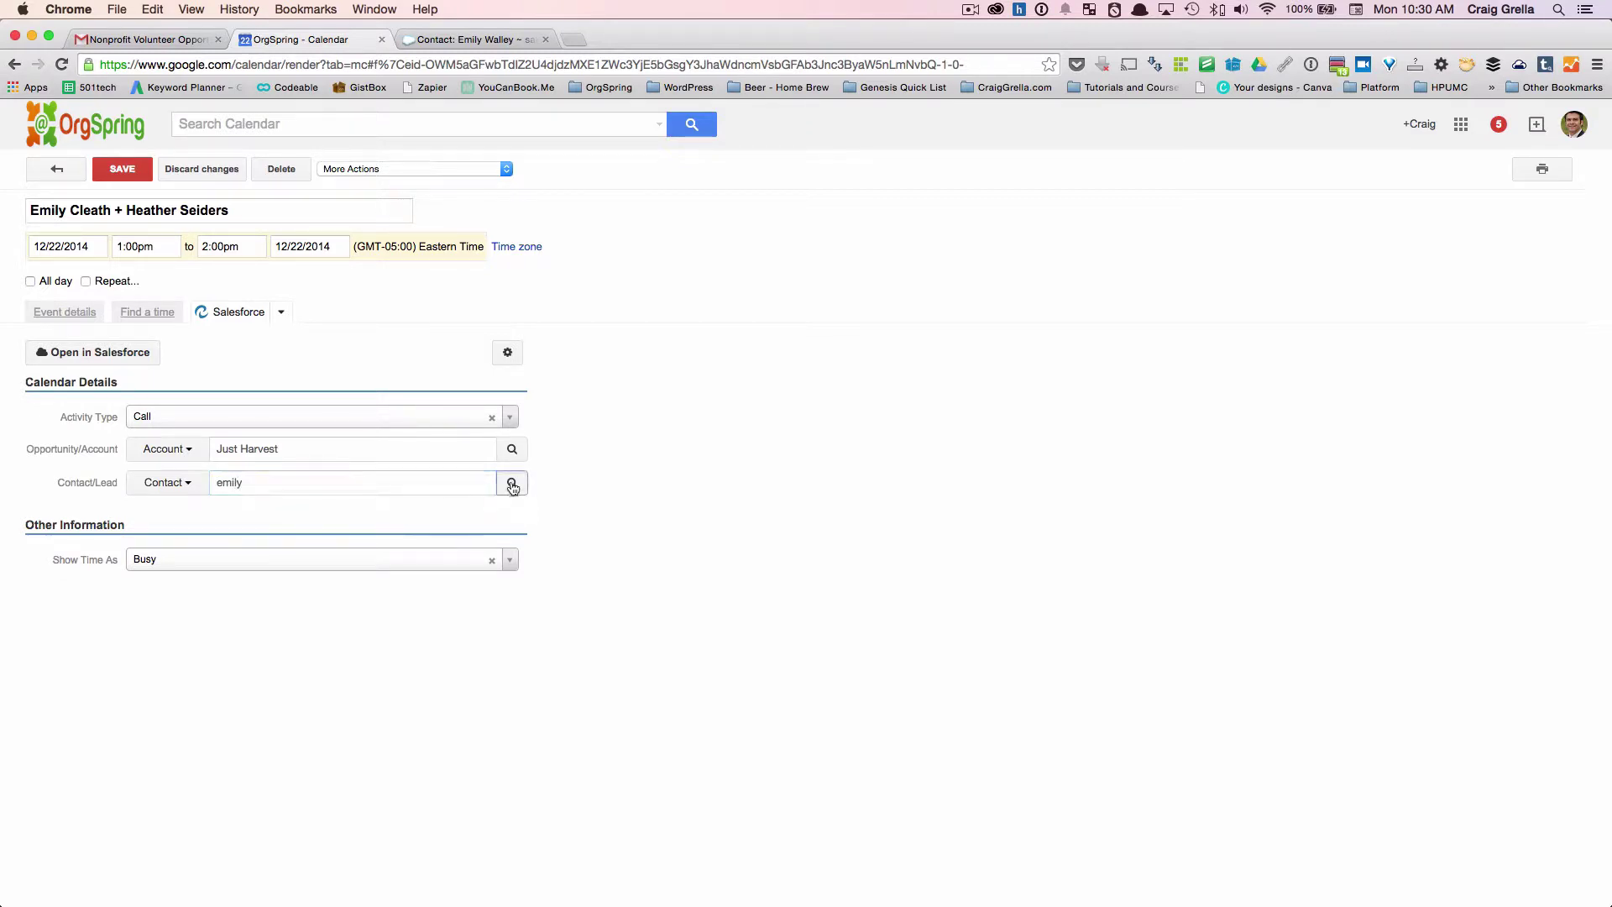
click(604, 414)
click(122, 169)
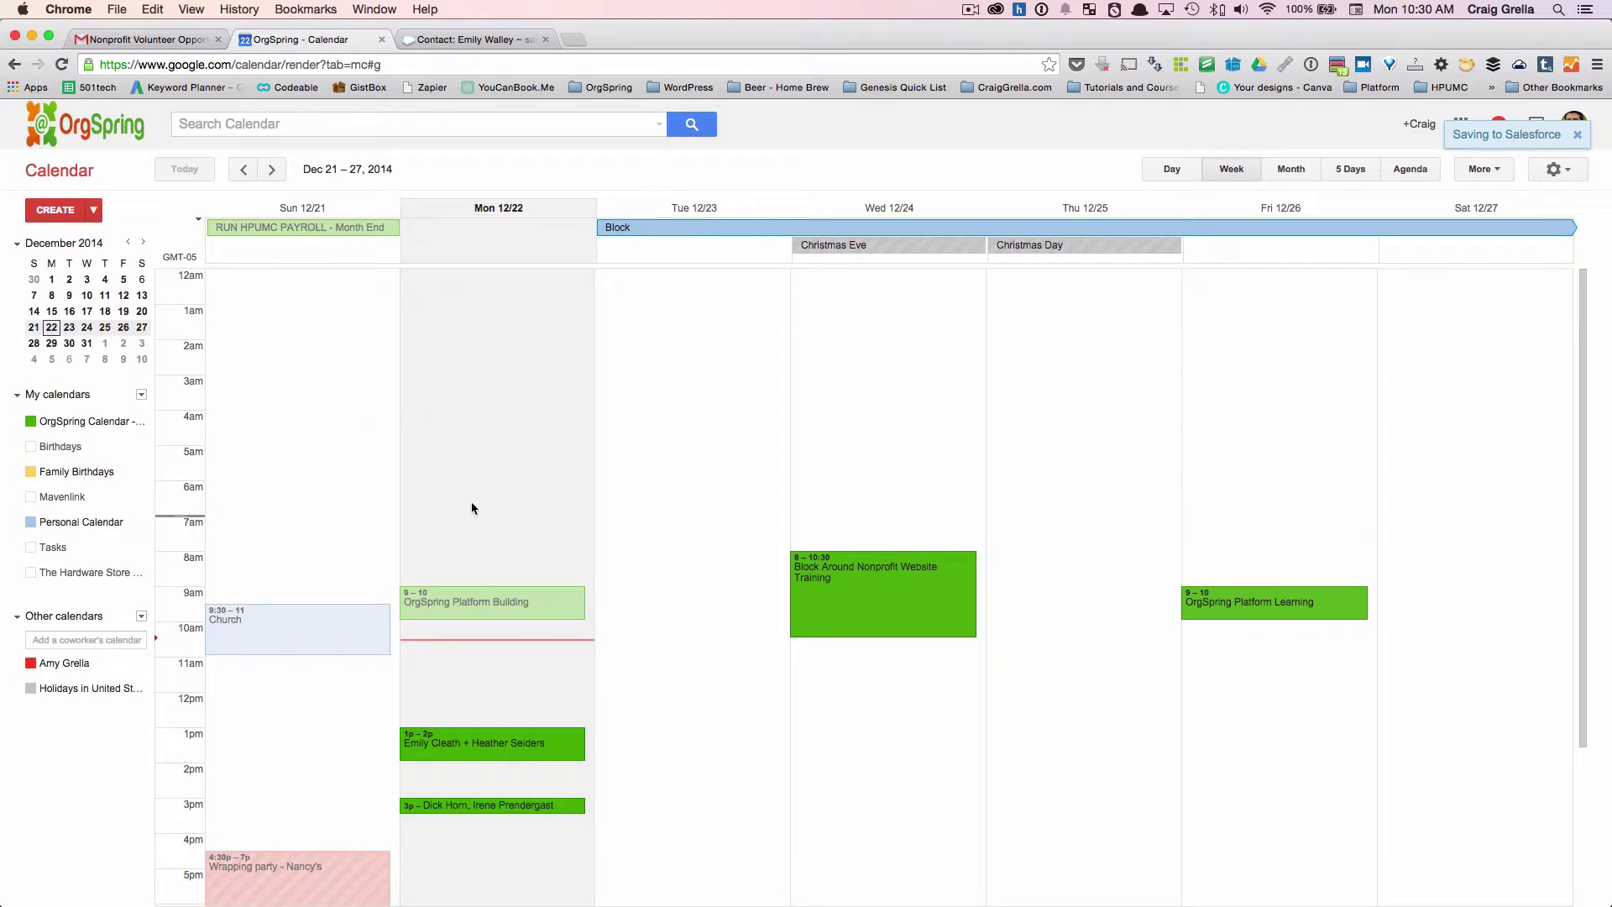
click(476, 747)
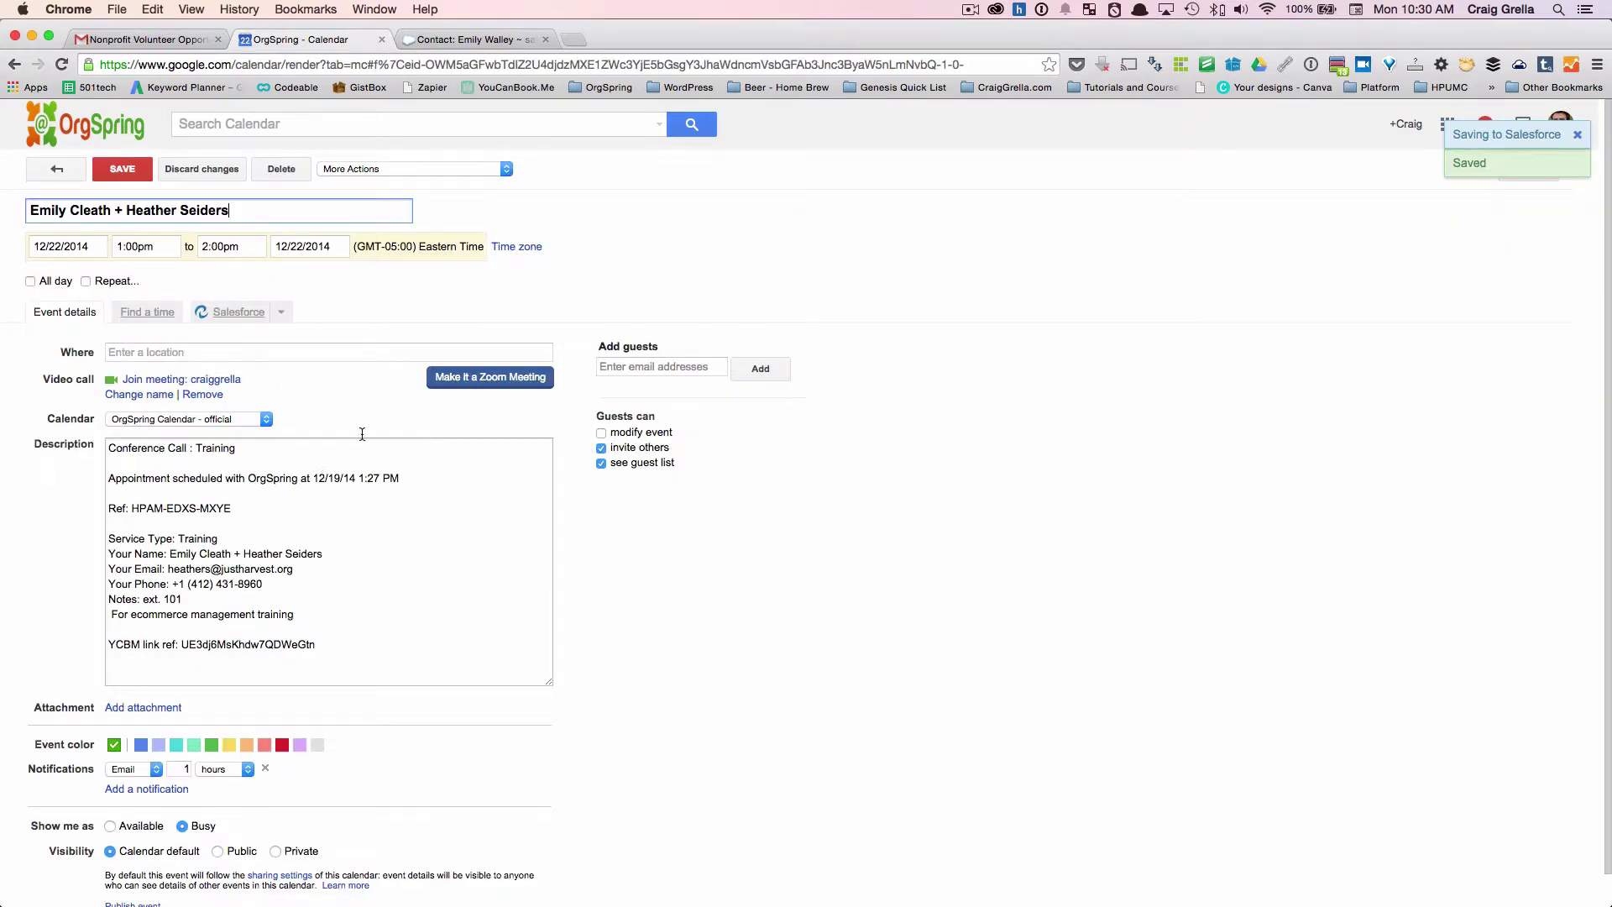
click(235, 317)
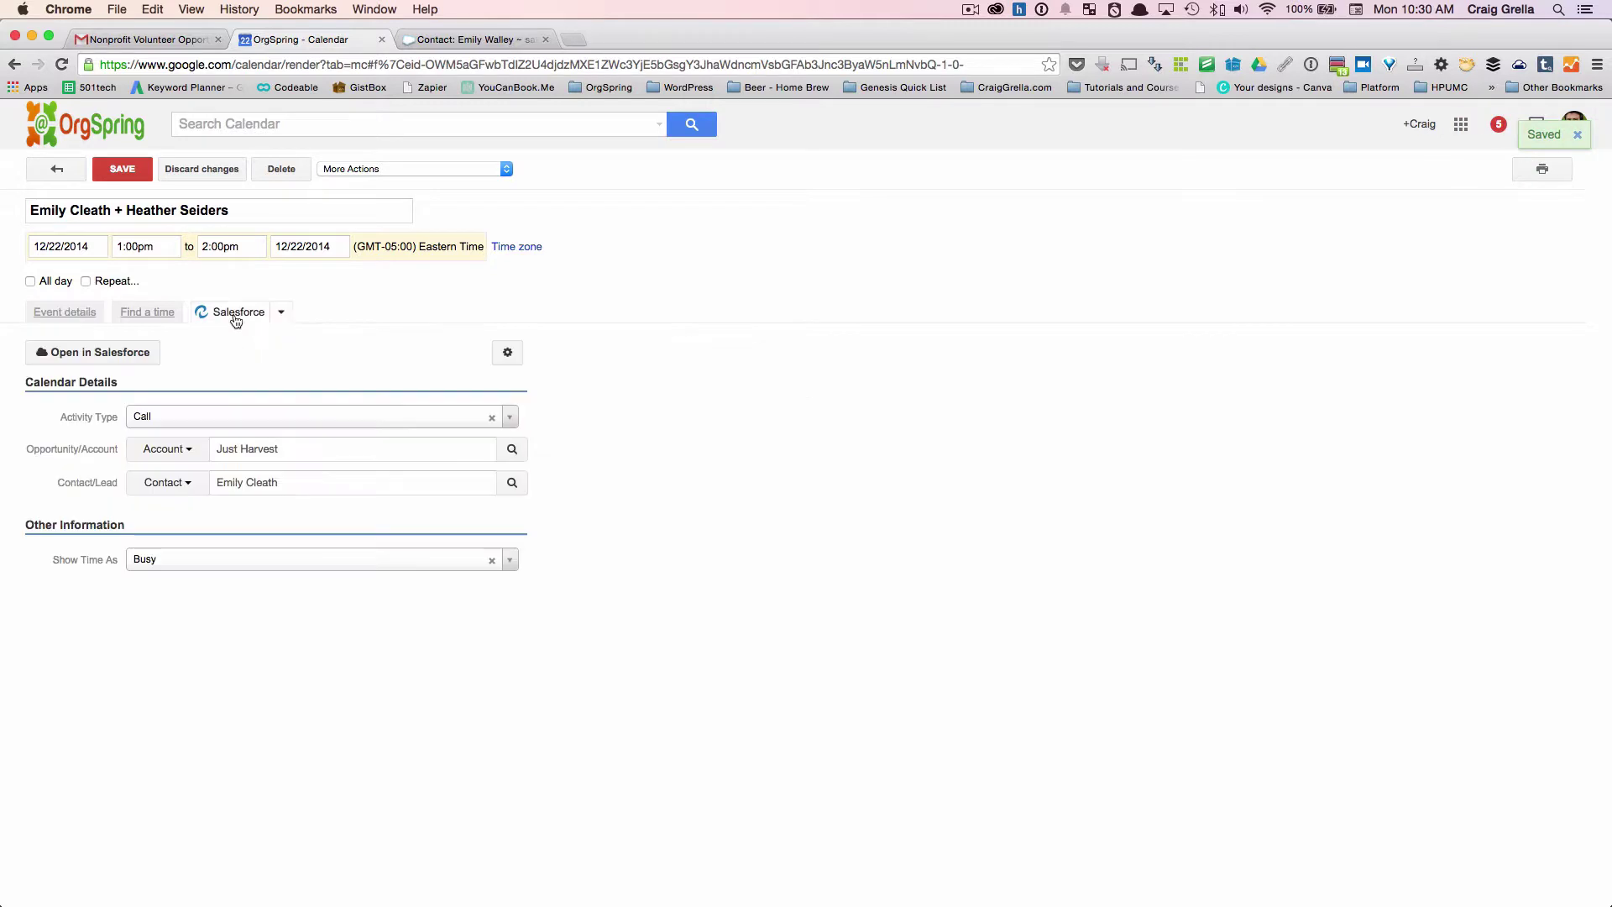
View the event's Calendar Event record in Salesforce TaskRay, then return to the calendar editor.
click(118, 353)
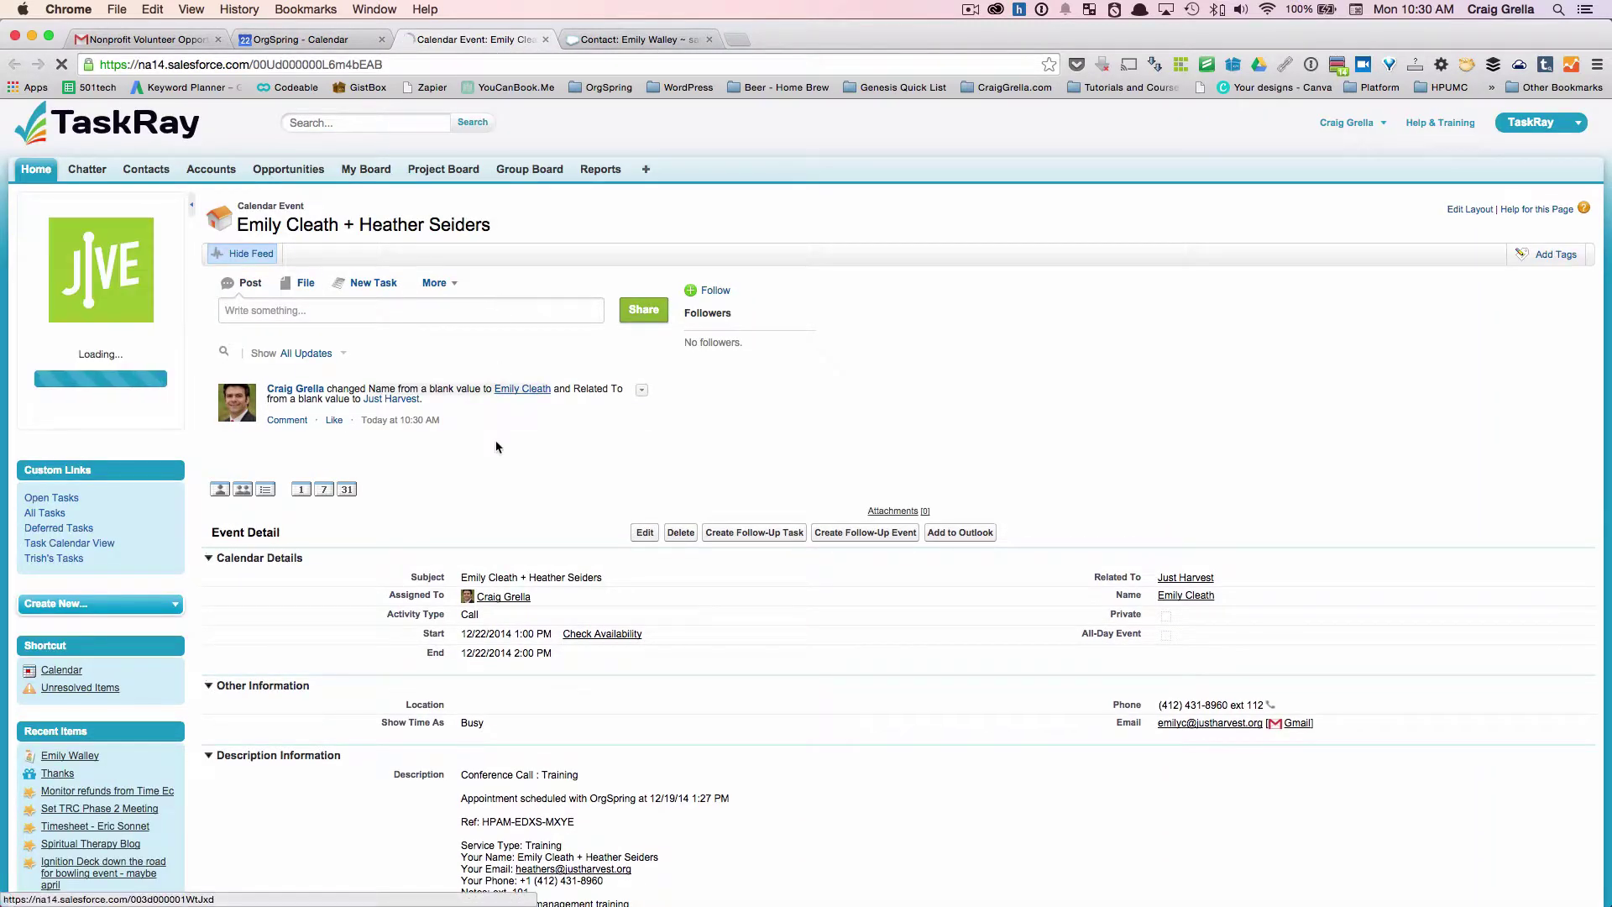
scroll(495, 440, down, 2)
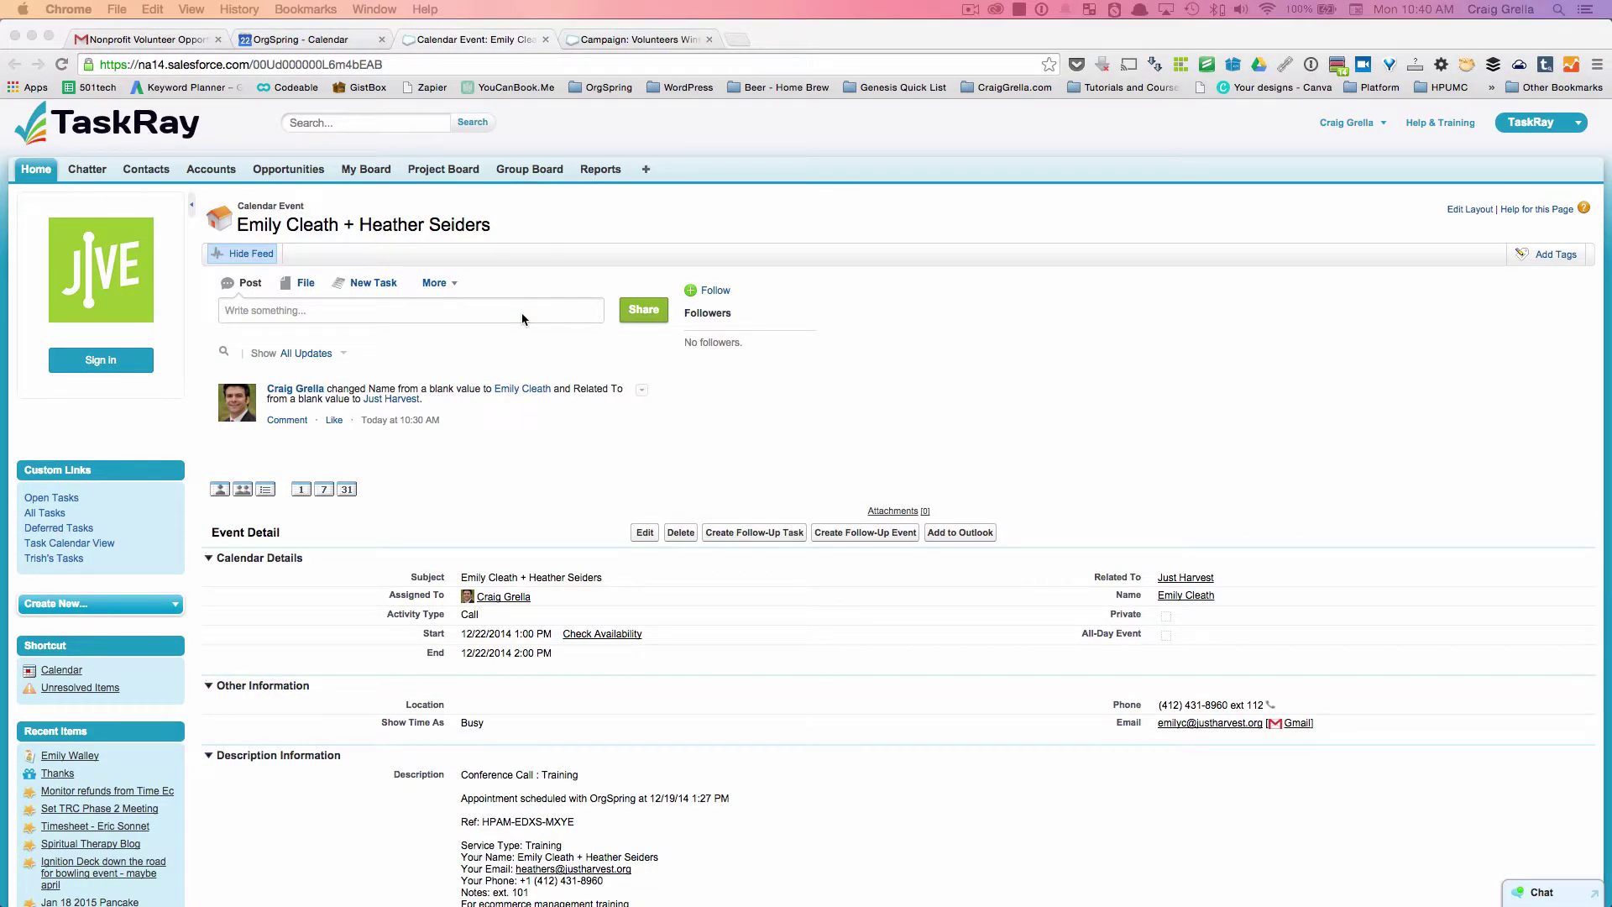
click(361, 40)
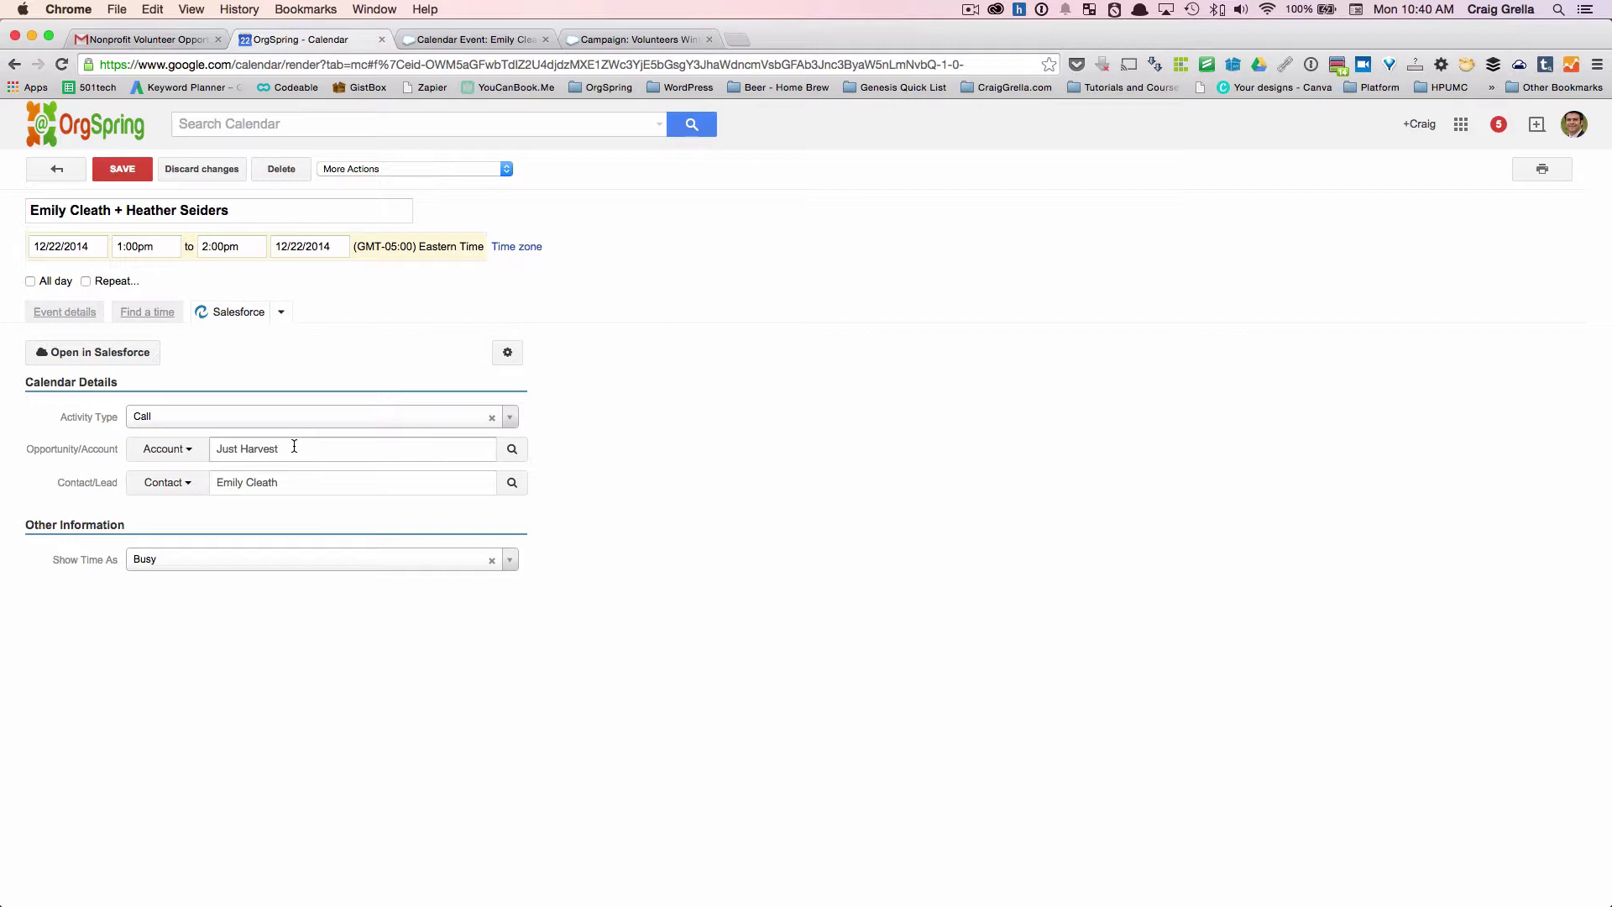
Change the event's related record type from Account to TaskRay Project.
click(189, 451)
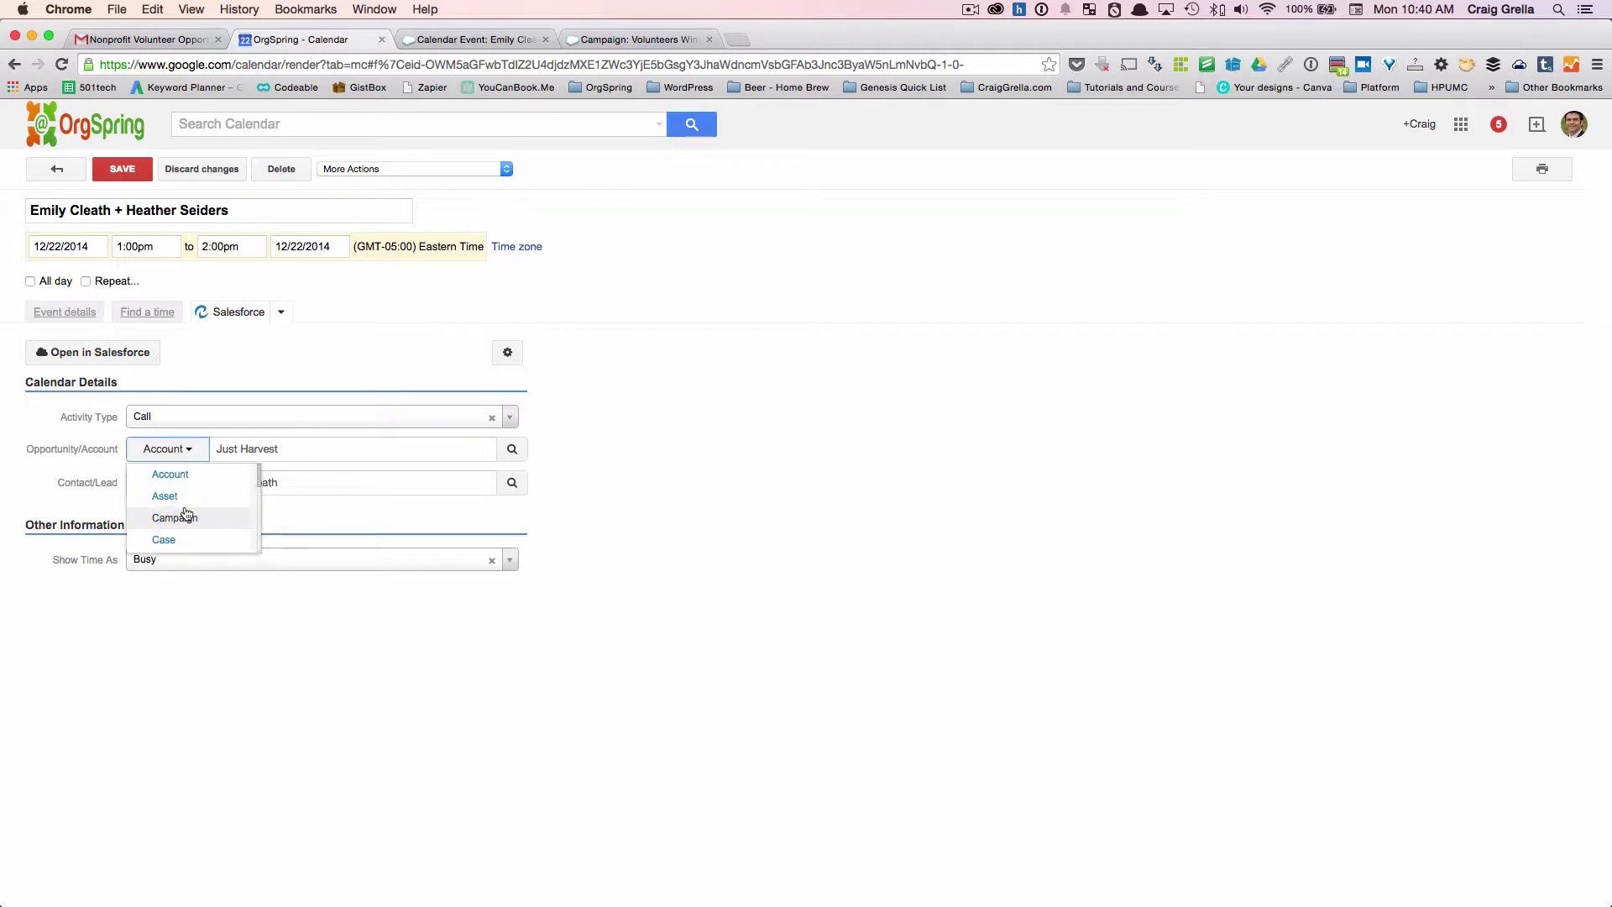
scroll(186, 514, down, 5)
scroll(187, 513, down, 2)
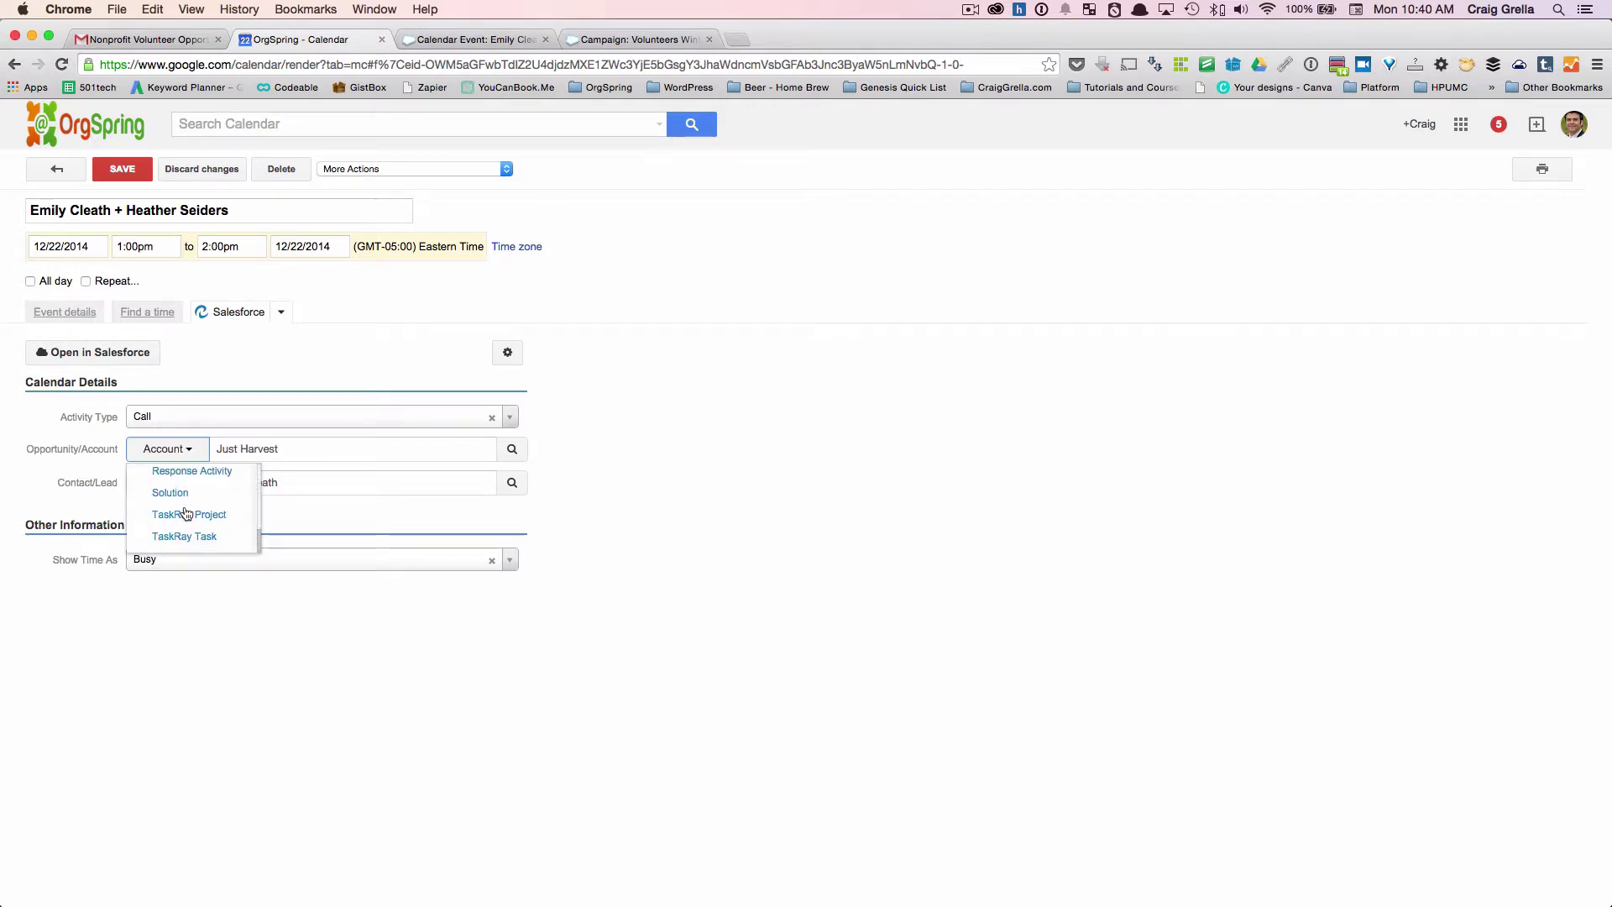
click(232, 518)
Search 'just', link the Just Harvest TaskRay project, and save the event.
click(290, 450)
key(super+a)
key(BackSpace)
text(just)
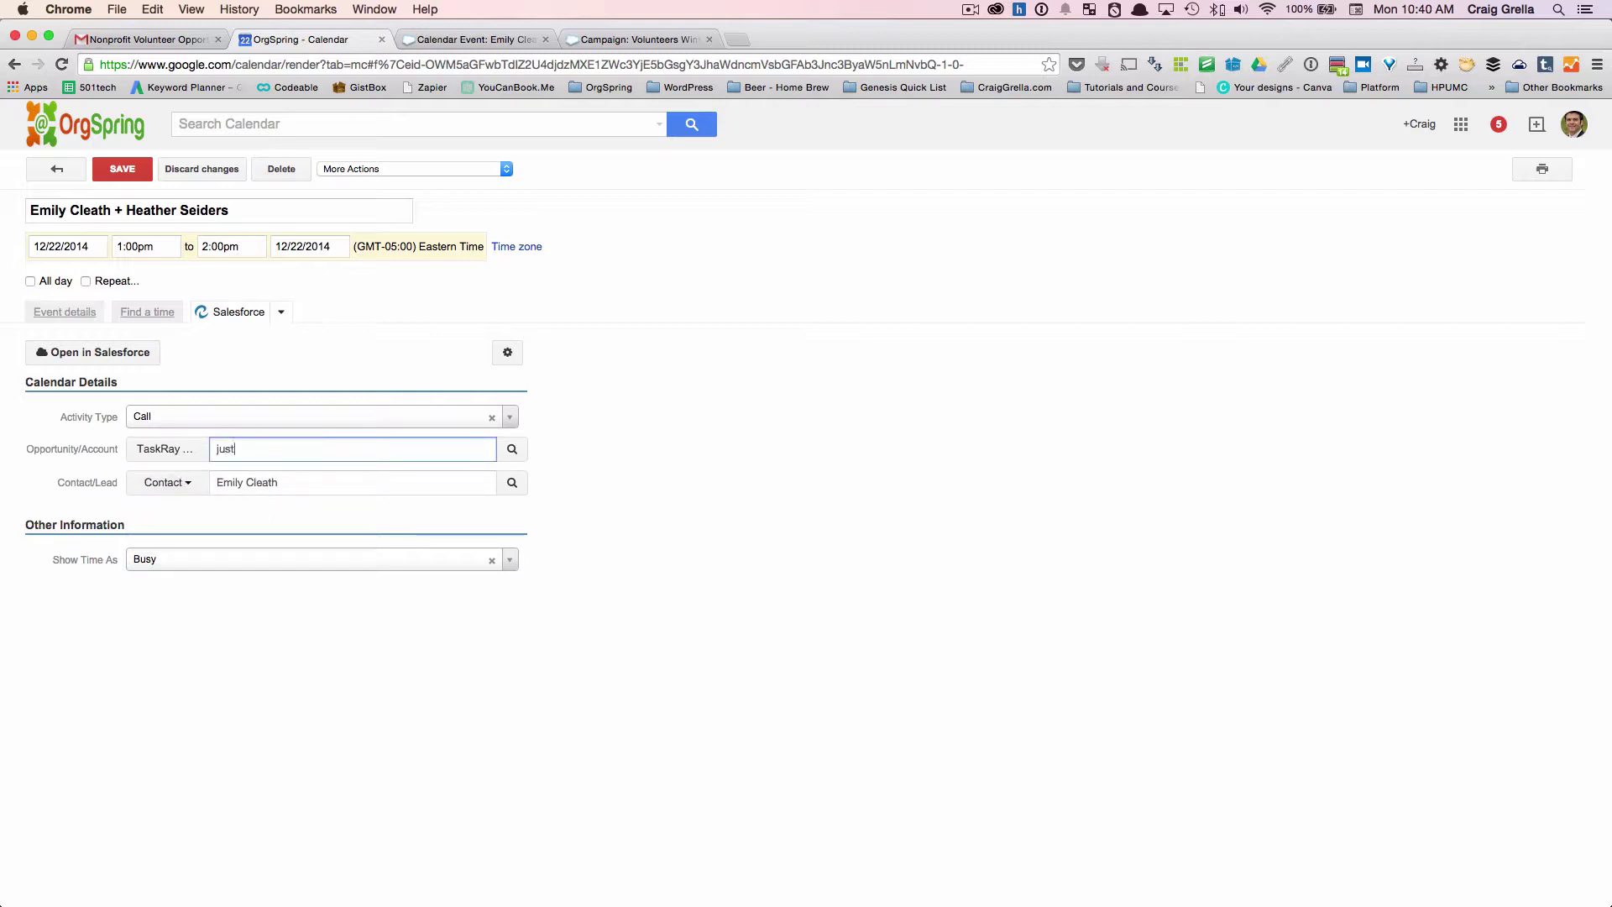
click(512, 449)
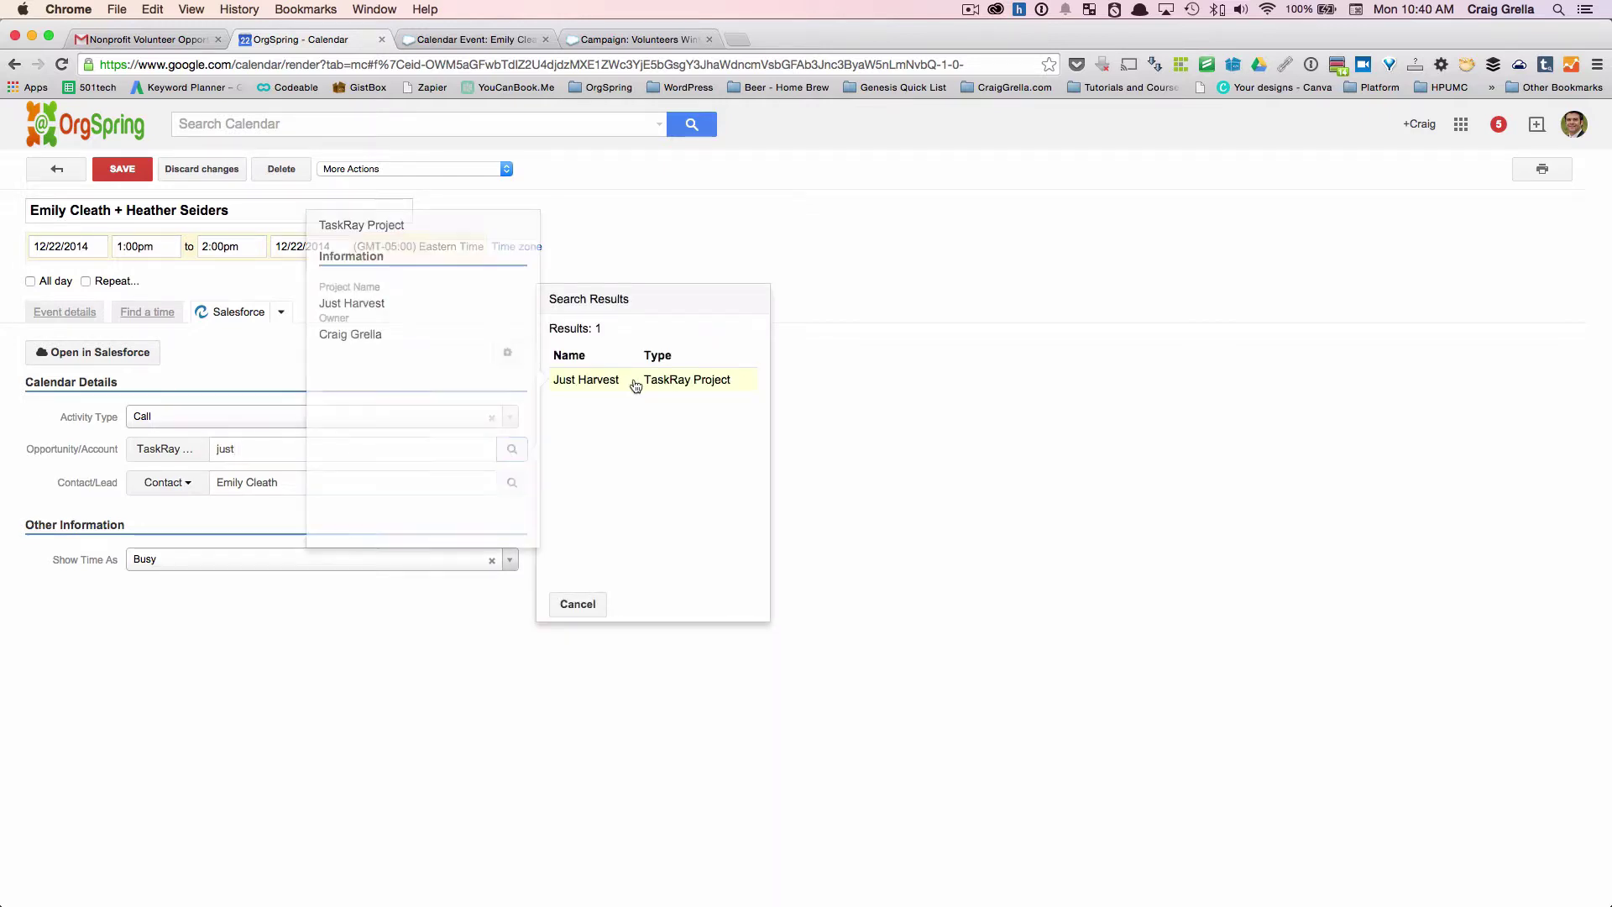
click(676, 382)
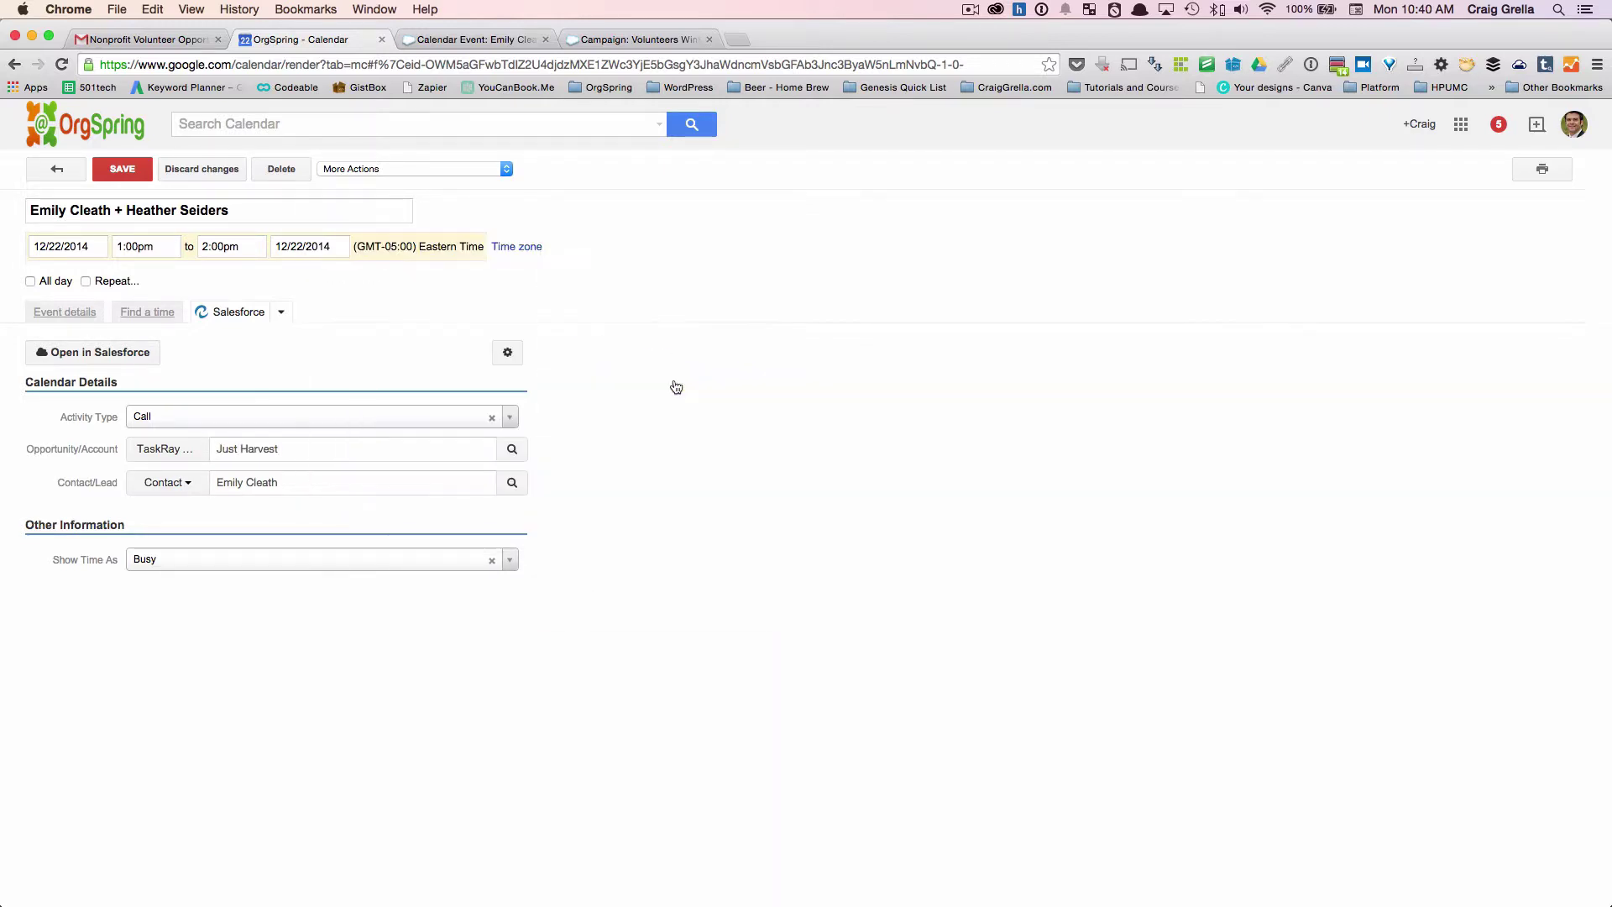
click(128, 171)
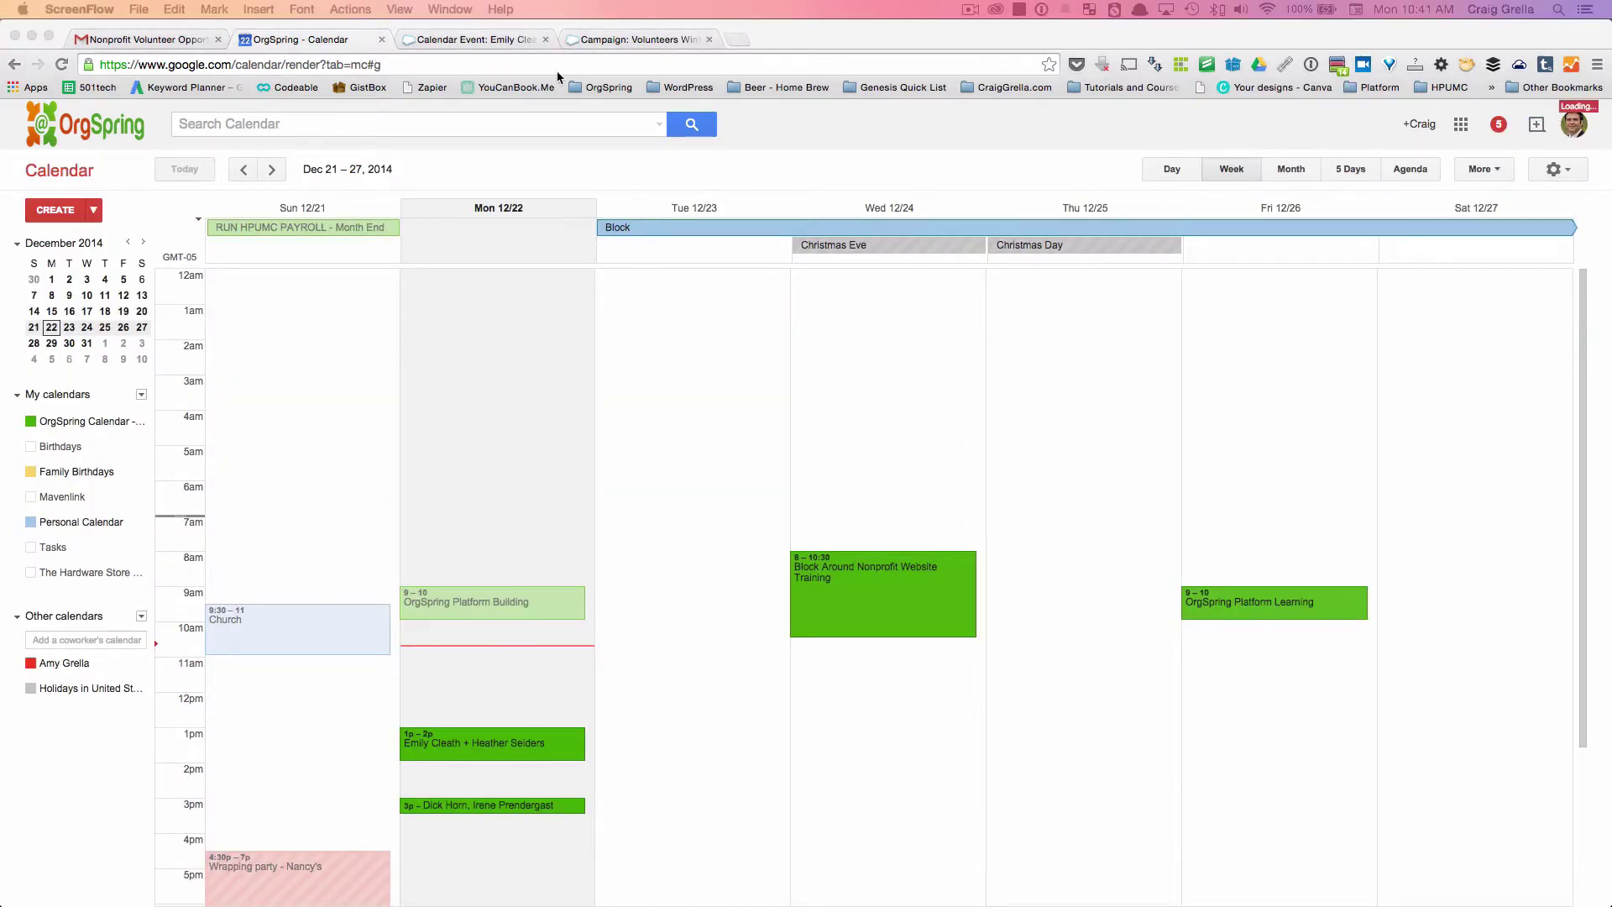
From the 1pm call's Salesforce event record, open the related Just Harvest TaskRay project.
click(479, 745)
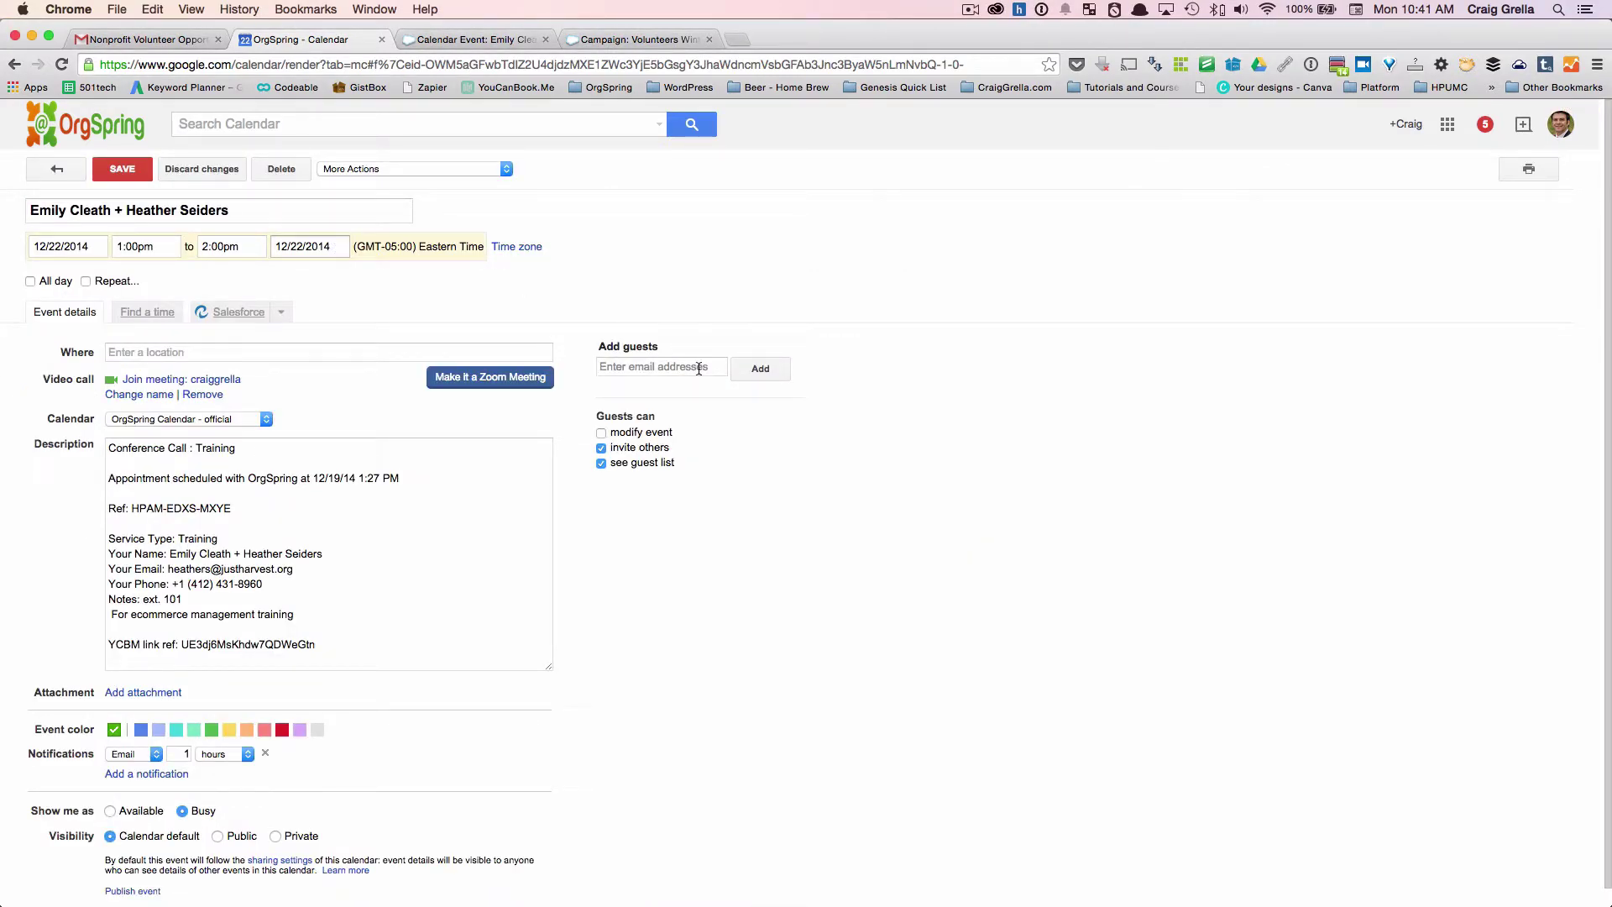
click(239, 312)
click(100, 355)
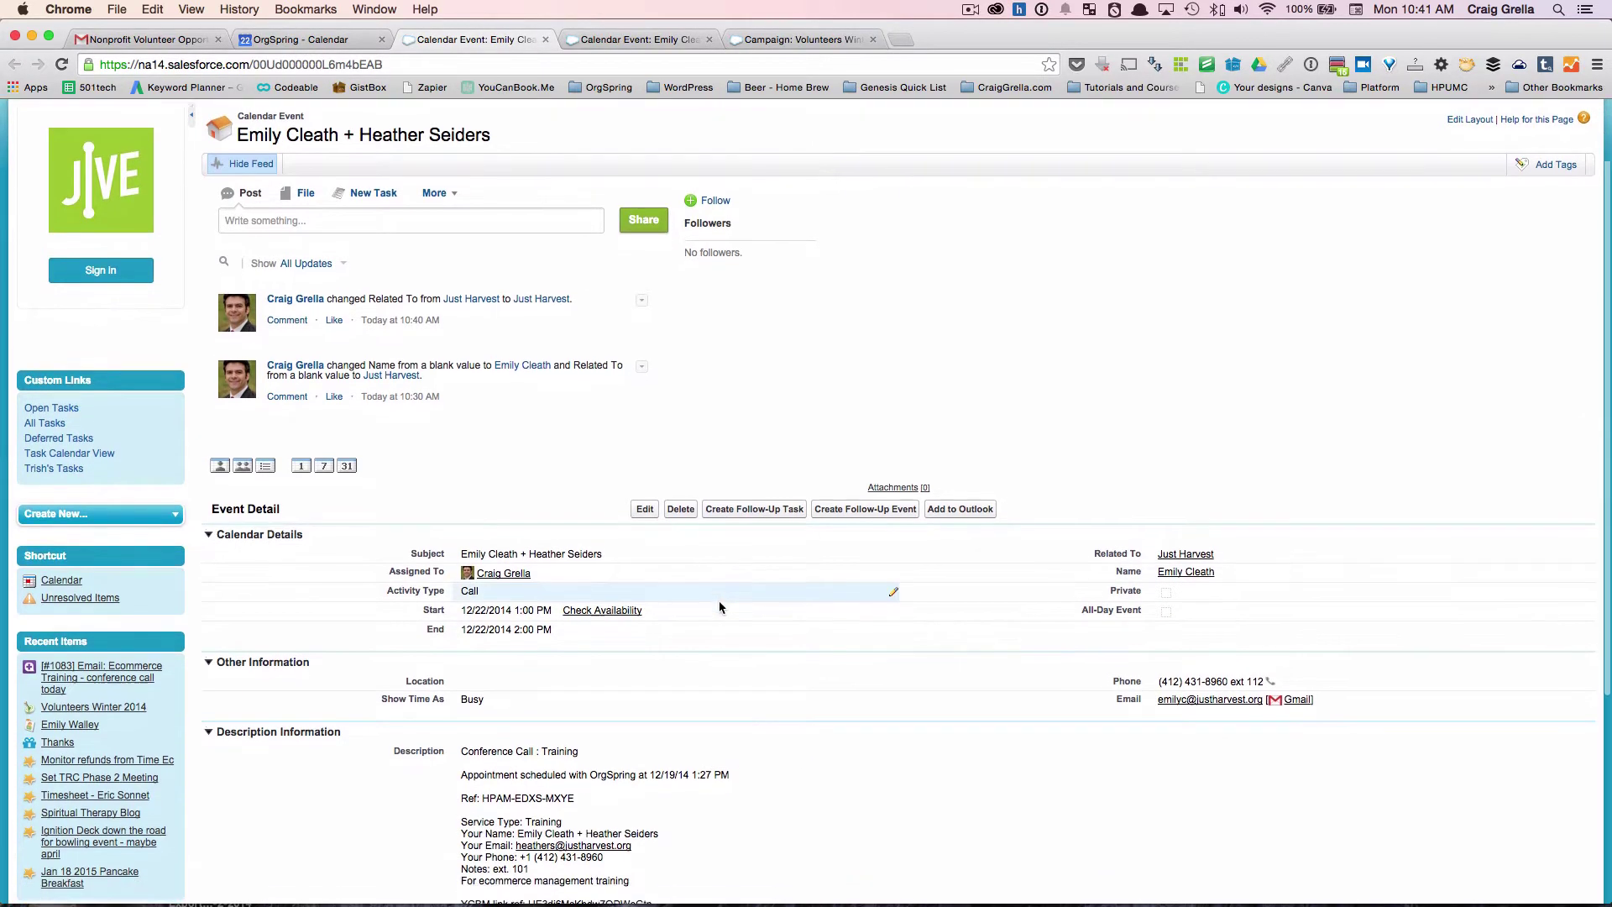
scroll(718, 601, down, 3)
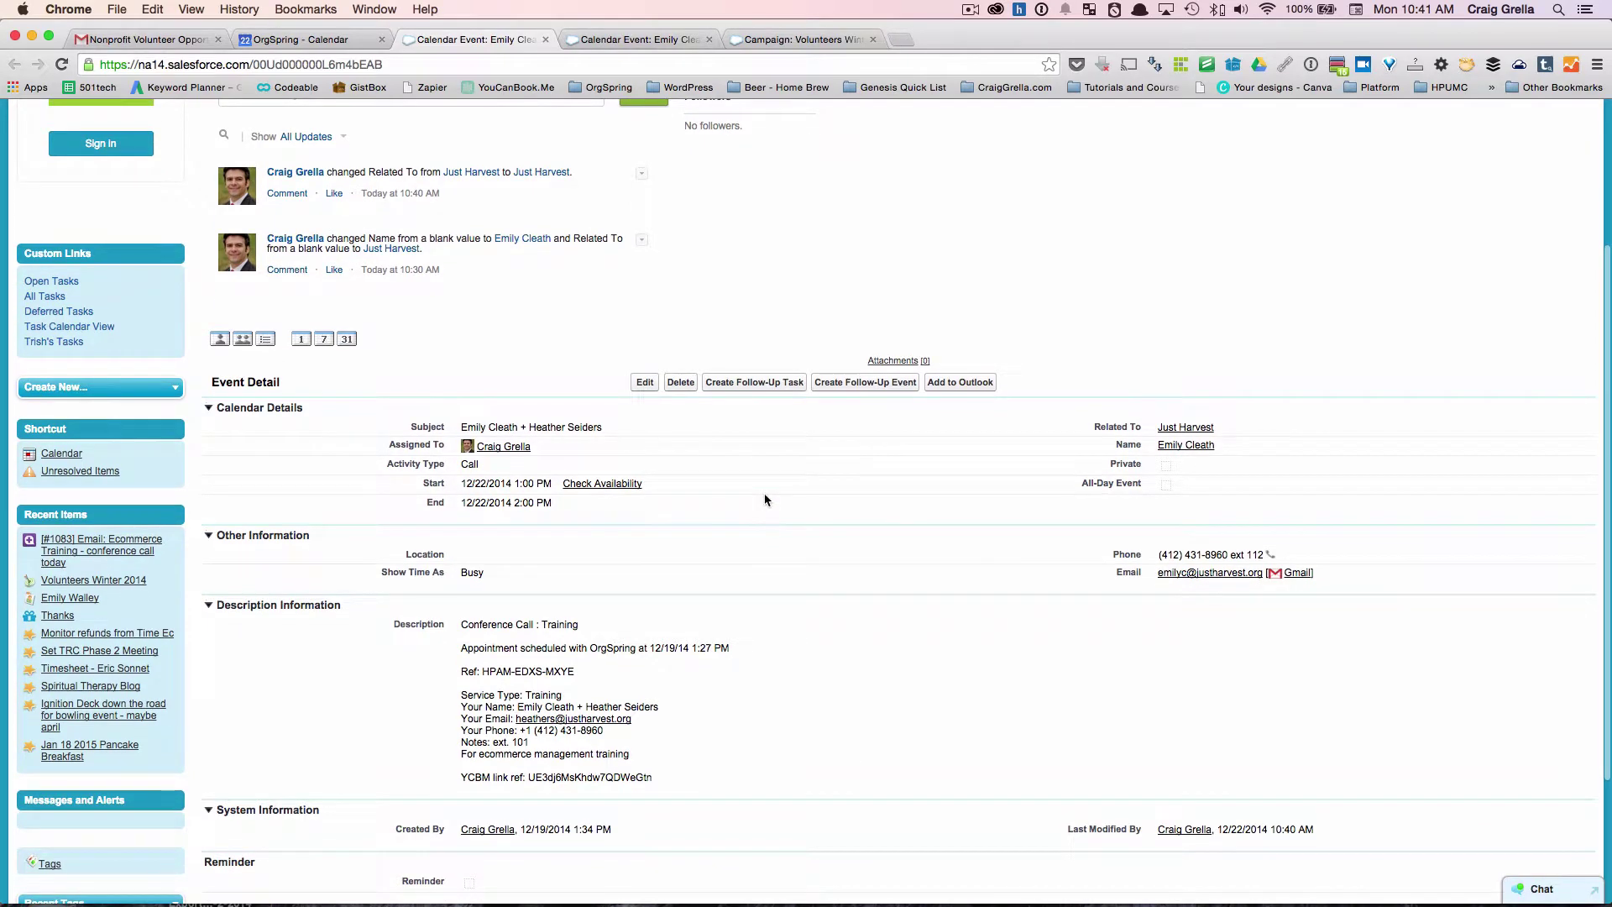
scroll(764, 492, down, 1)
scroll(713, 399, down, 3)
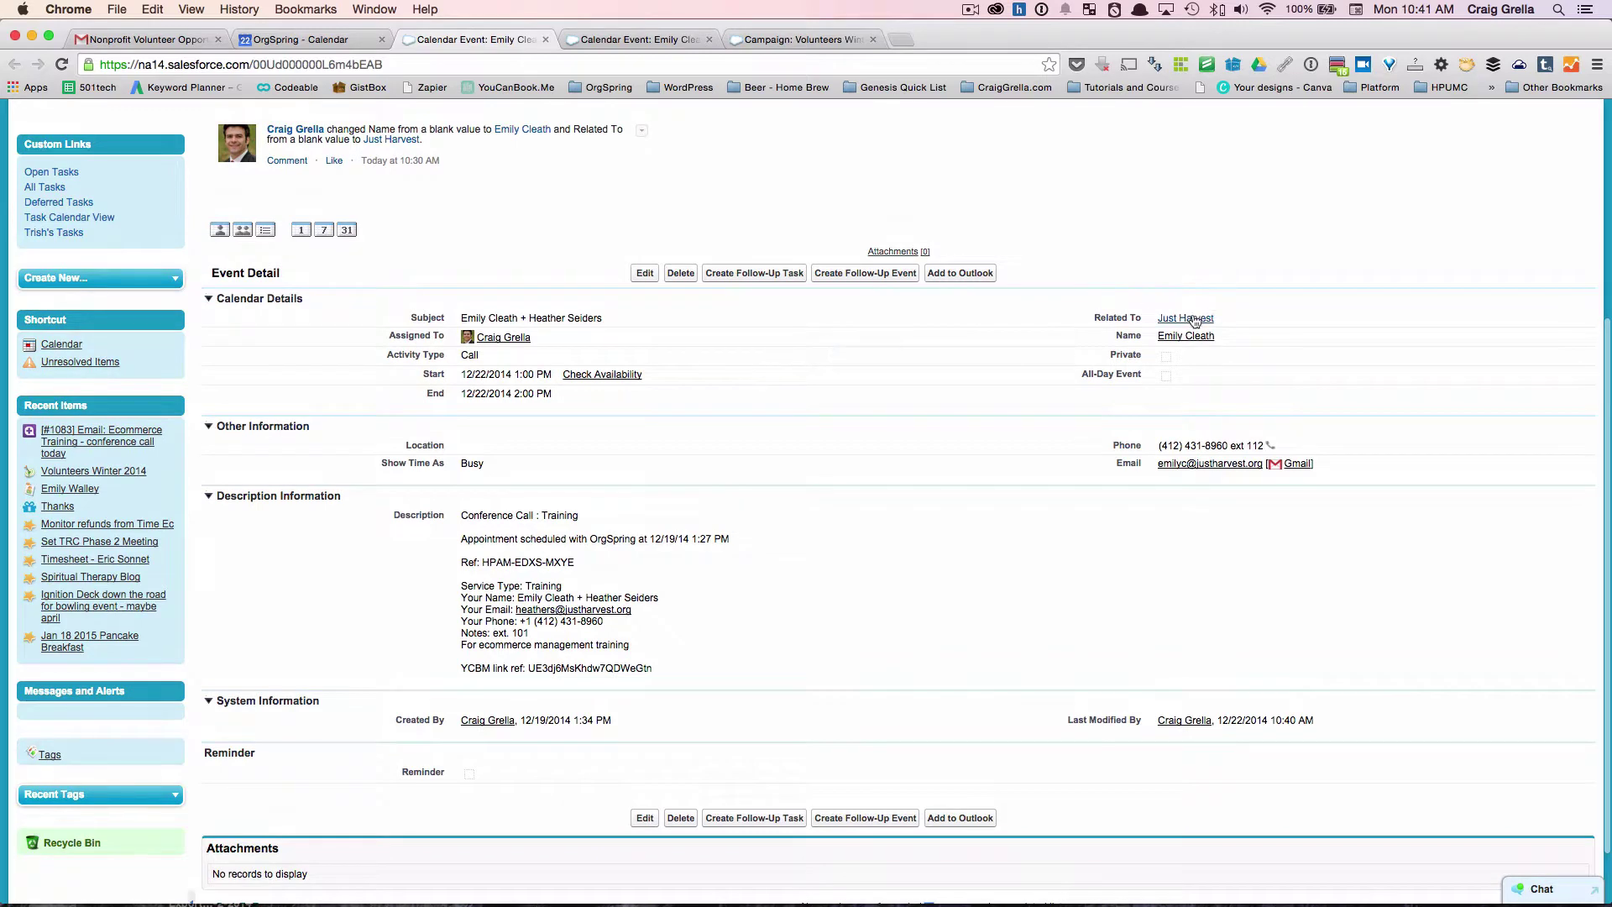
mouse_move(1193, 322)
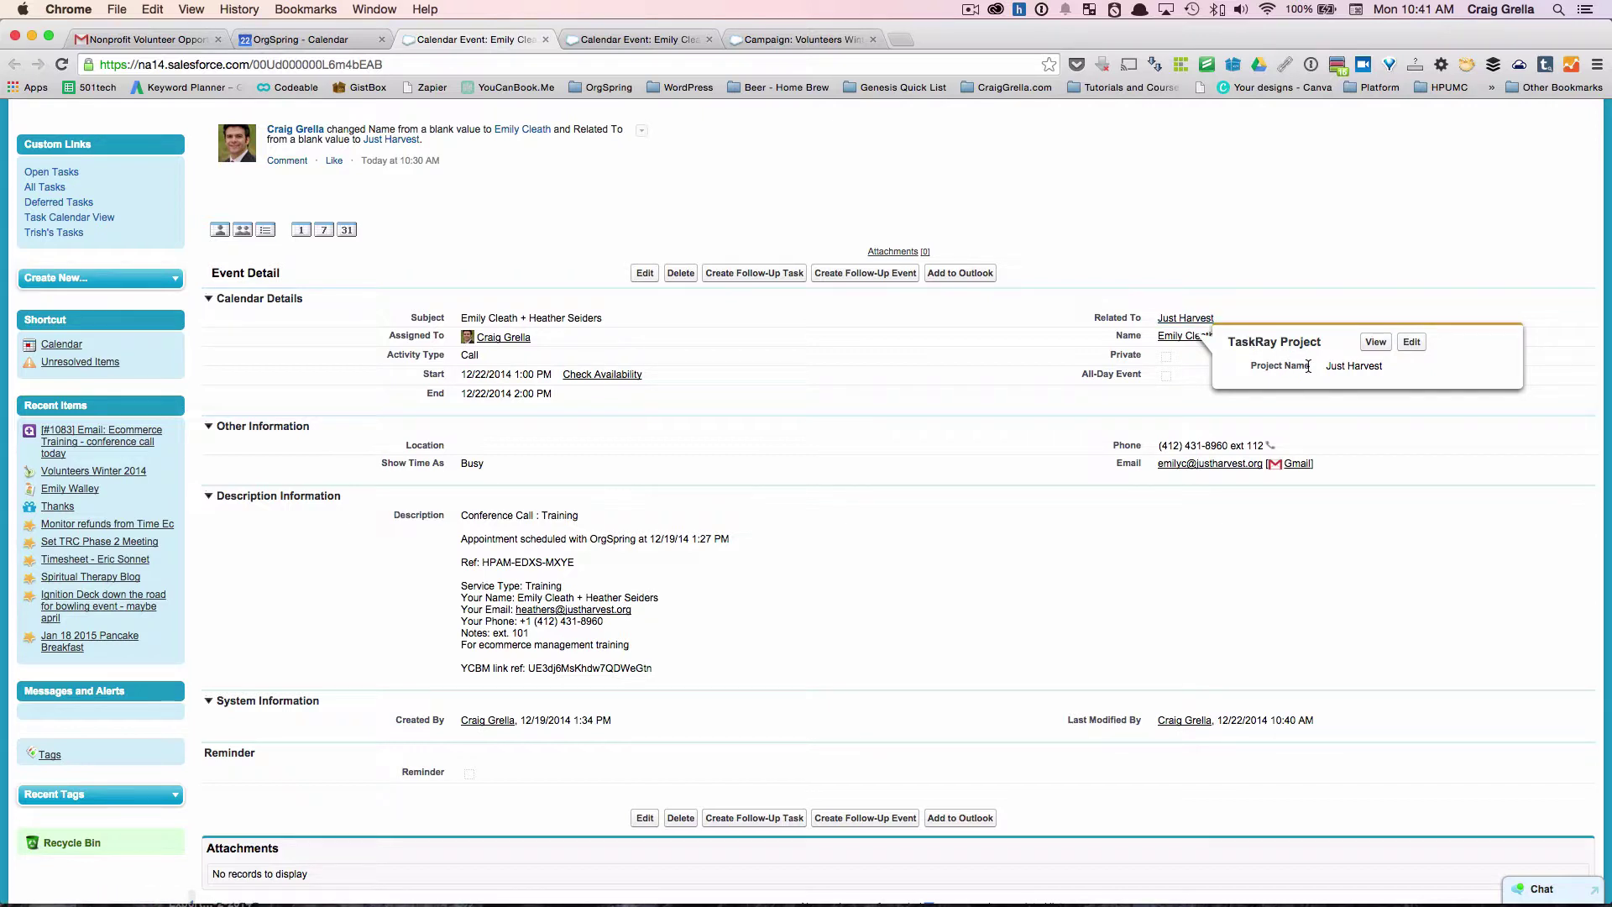
click(1375, 341)
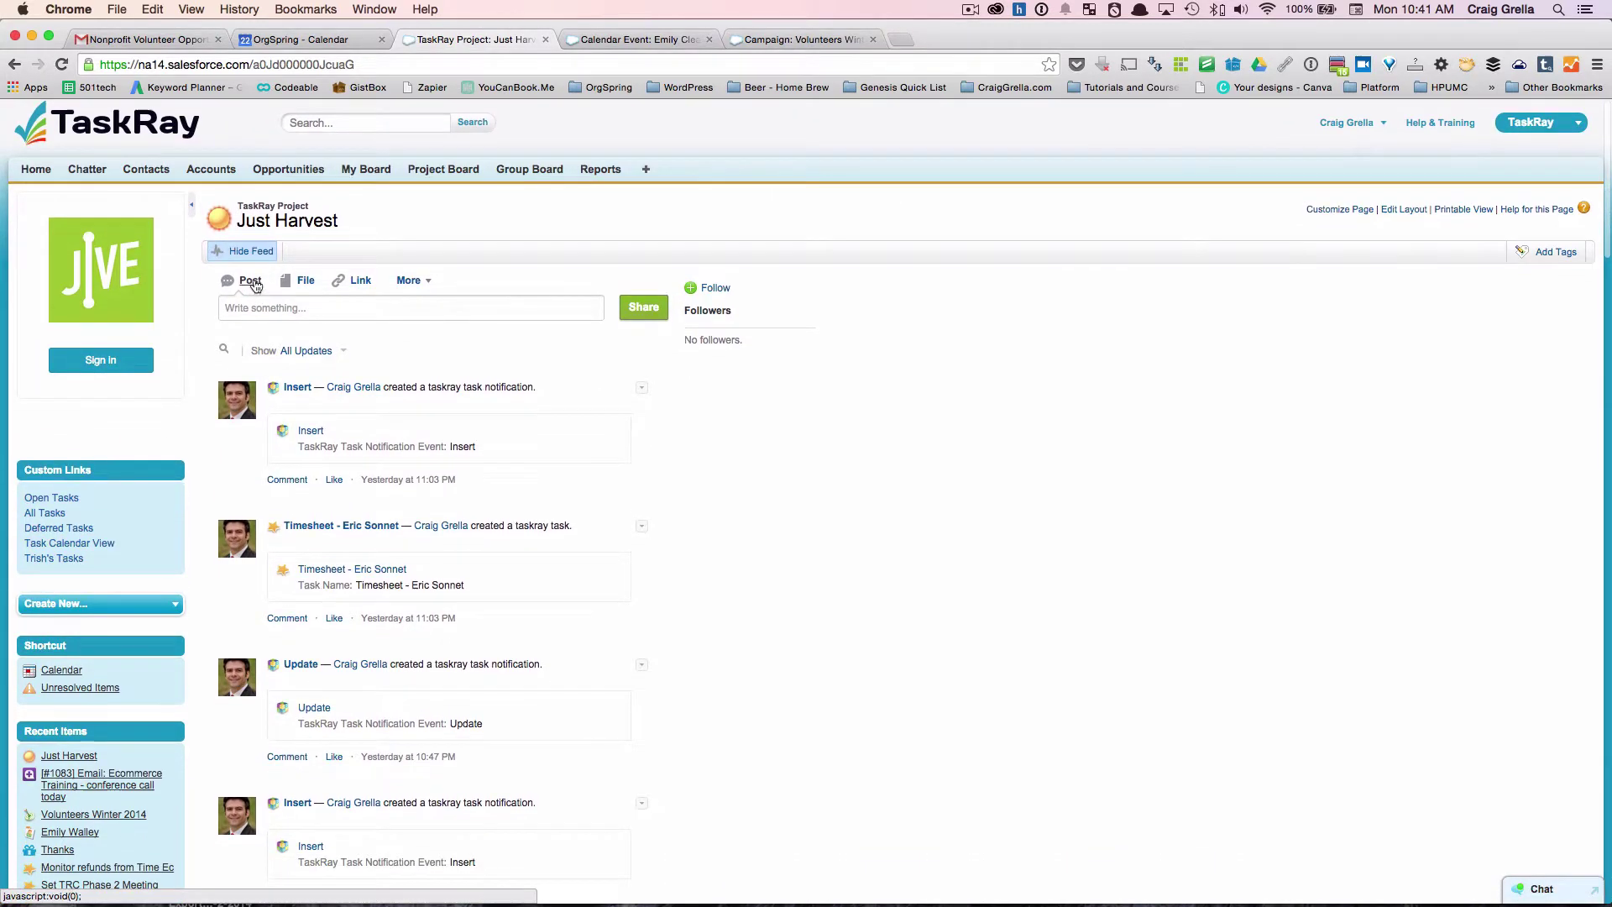
Scroll the Just Harvest project page to Open Activities, showing the 12/22/2014 call, and back.
scroll(646, 521, down, 3)
scroll(644, 516, down, 3)
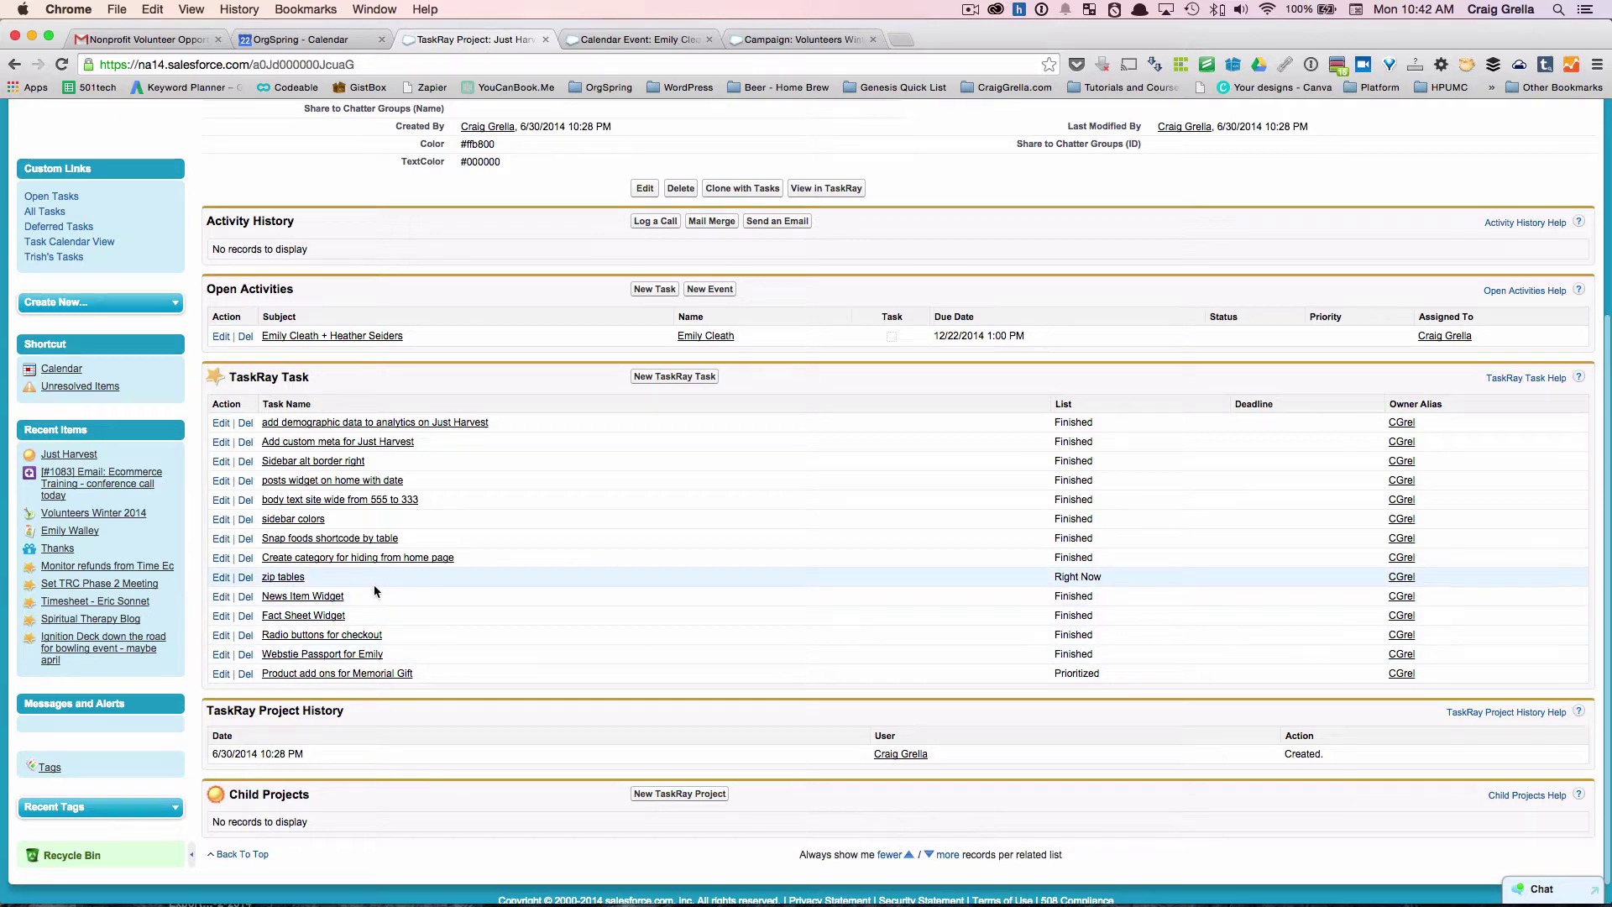
scroll(906, 605, up, 1)
scroll(907, 606, up, 3)
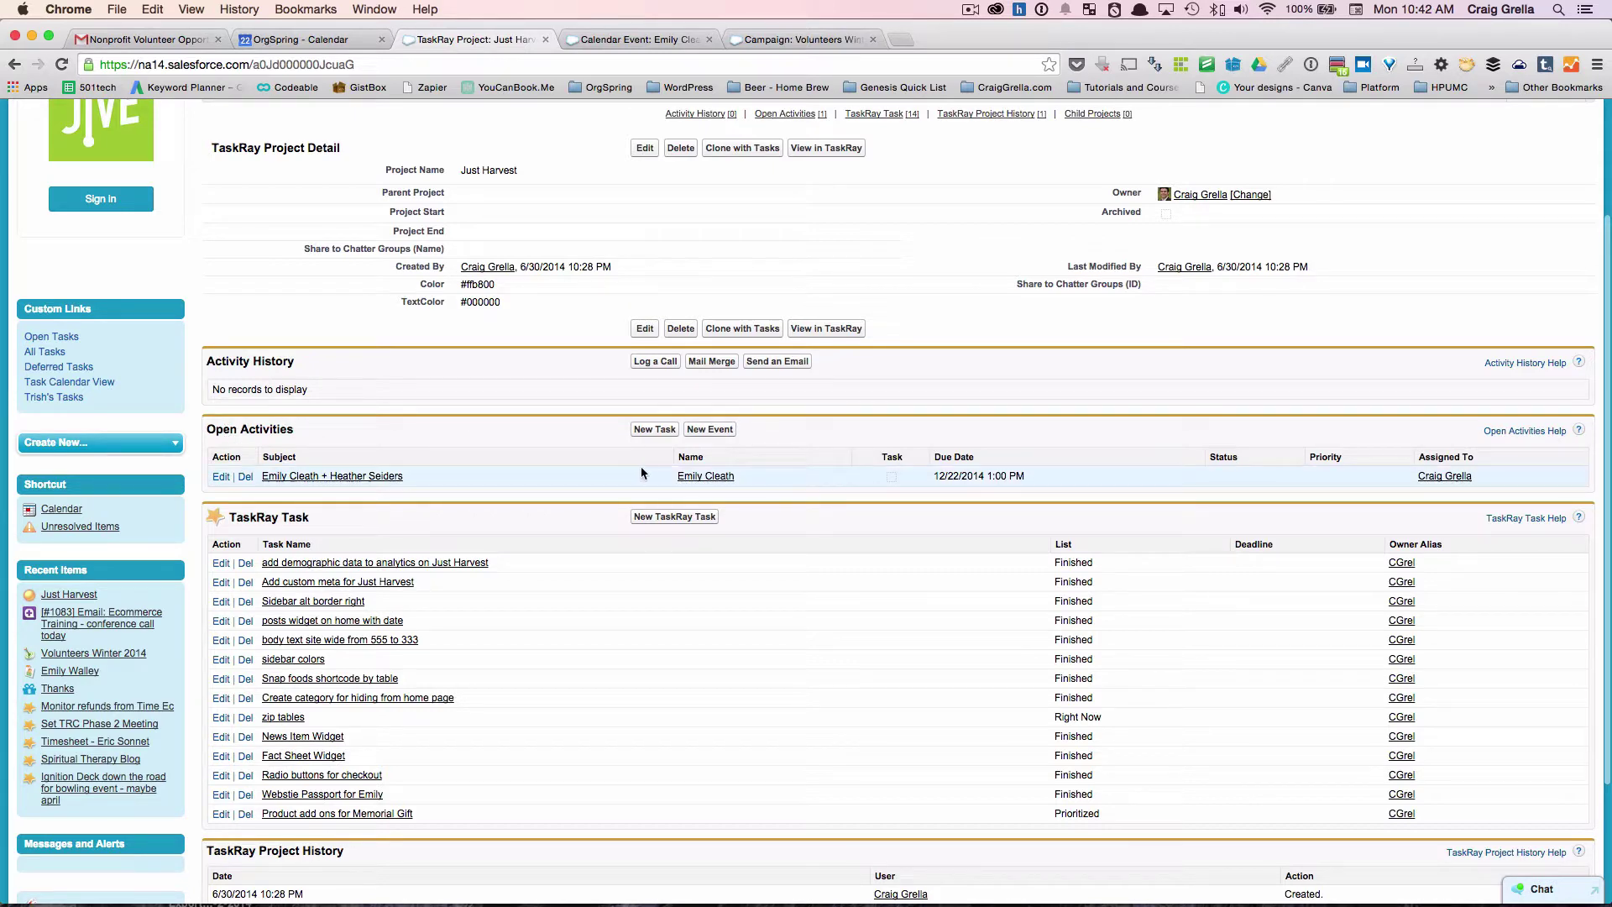
scroll(642, 470, up, 2)
scroll(646, 475, up, 2)
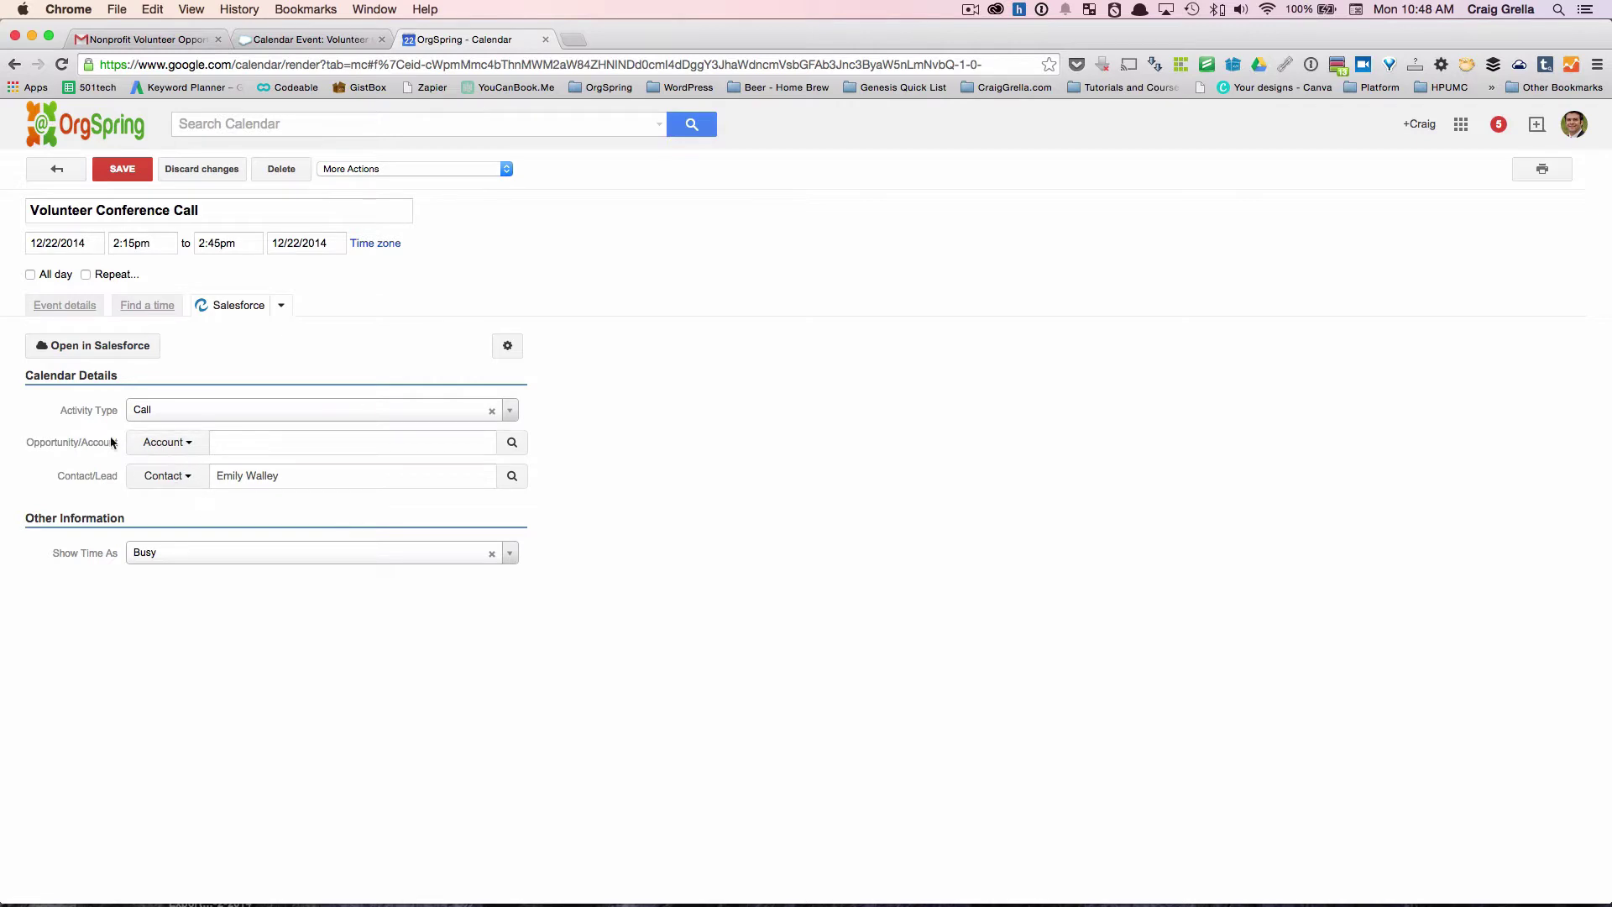
Relate the Volunteer Conference Call to campaign Volunteers Winter 2014 via a 'volunteer' search and save.
click(191, 444)
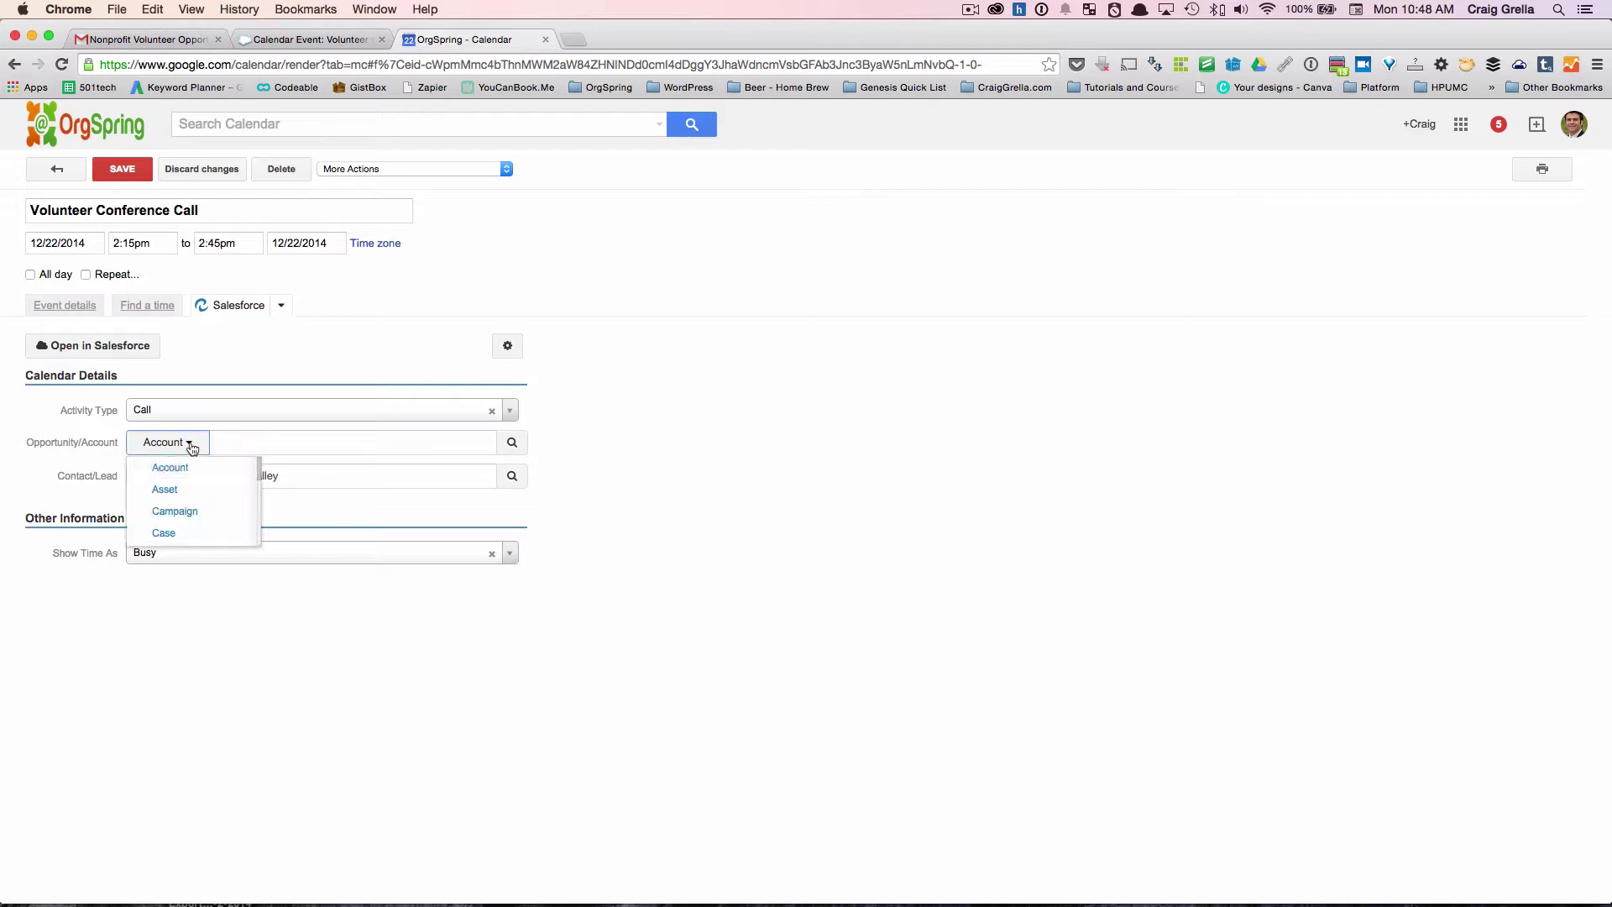
click(195, 511)
click(262, 444)
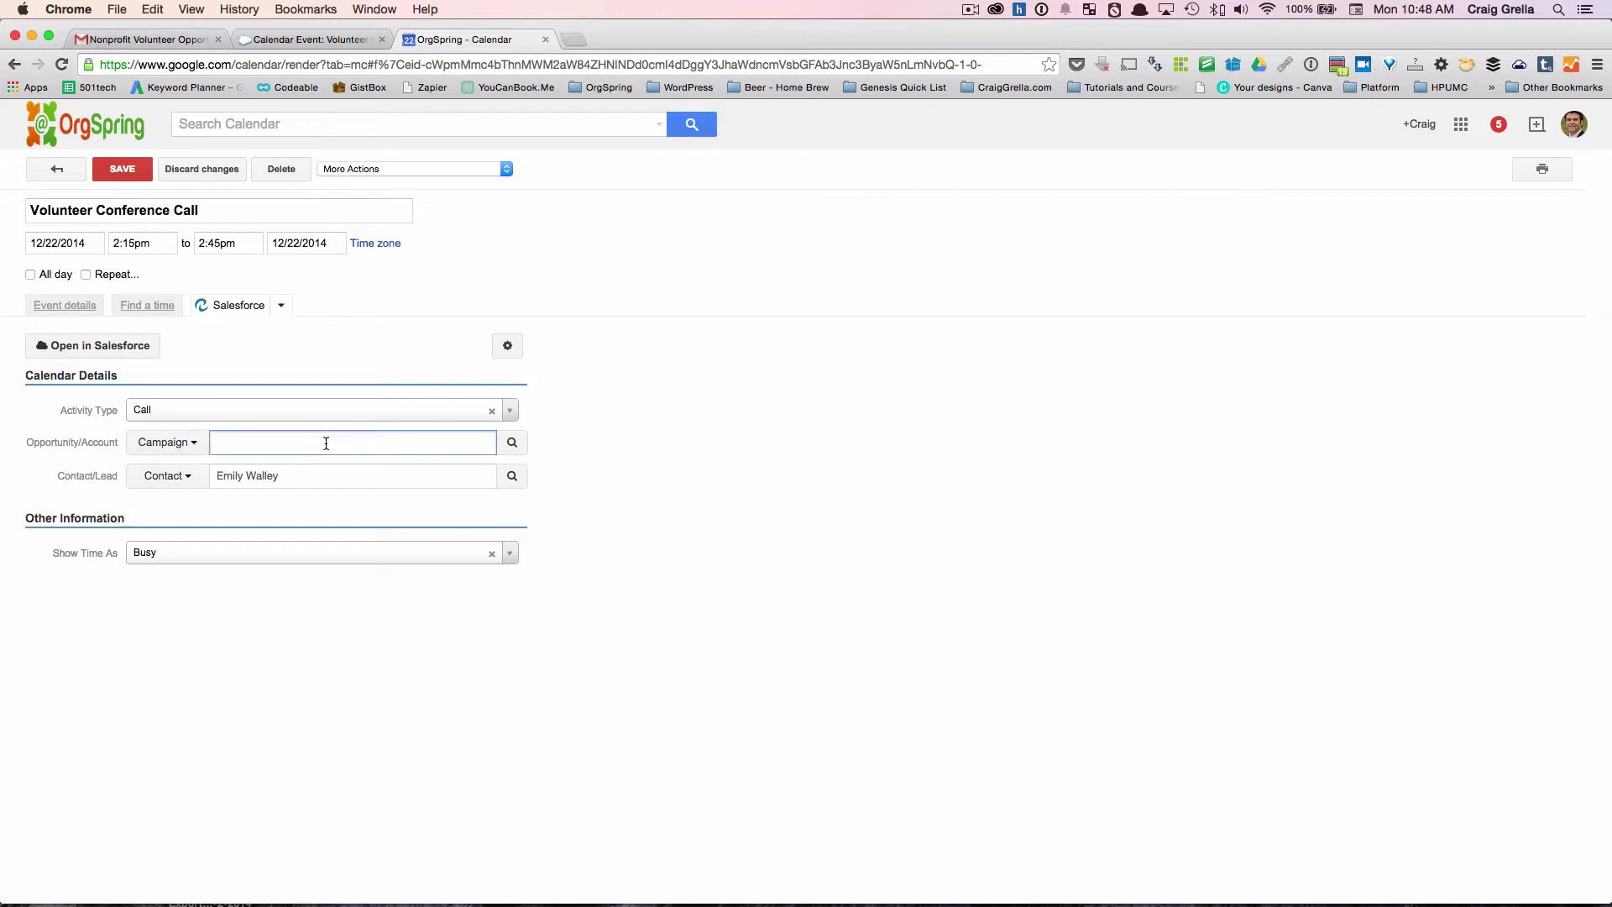
text(volunteer)
click(509, 447)
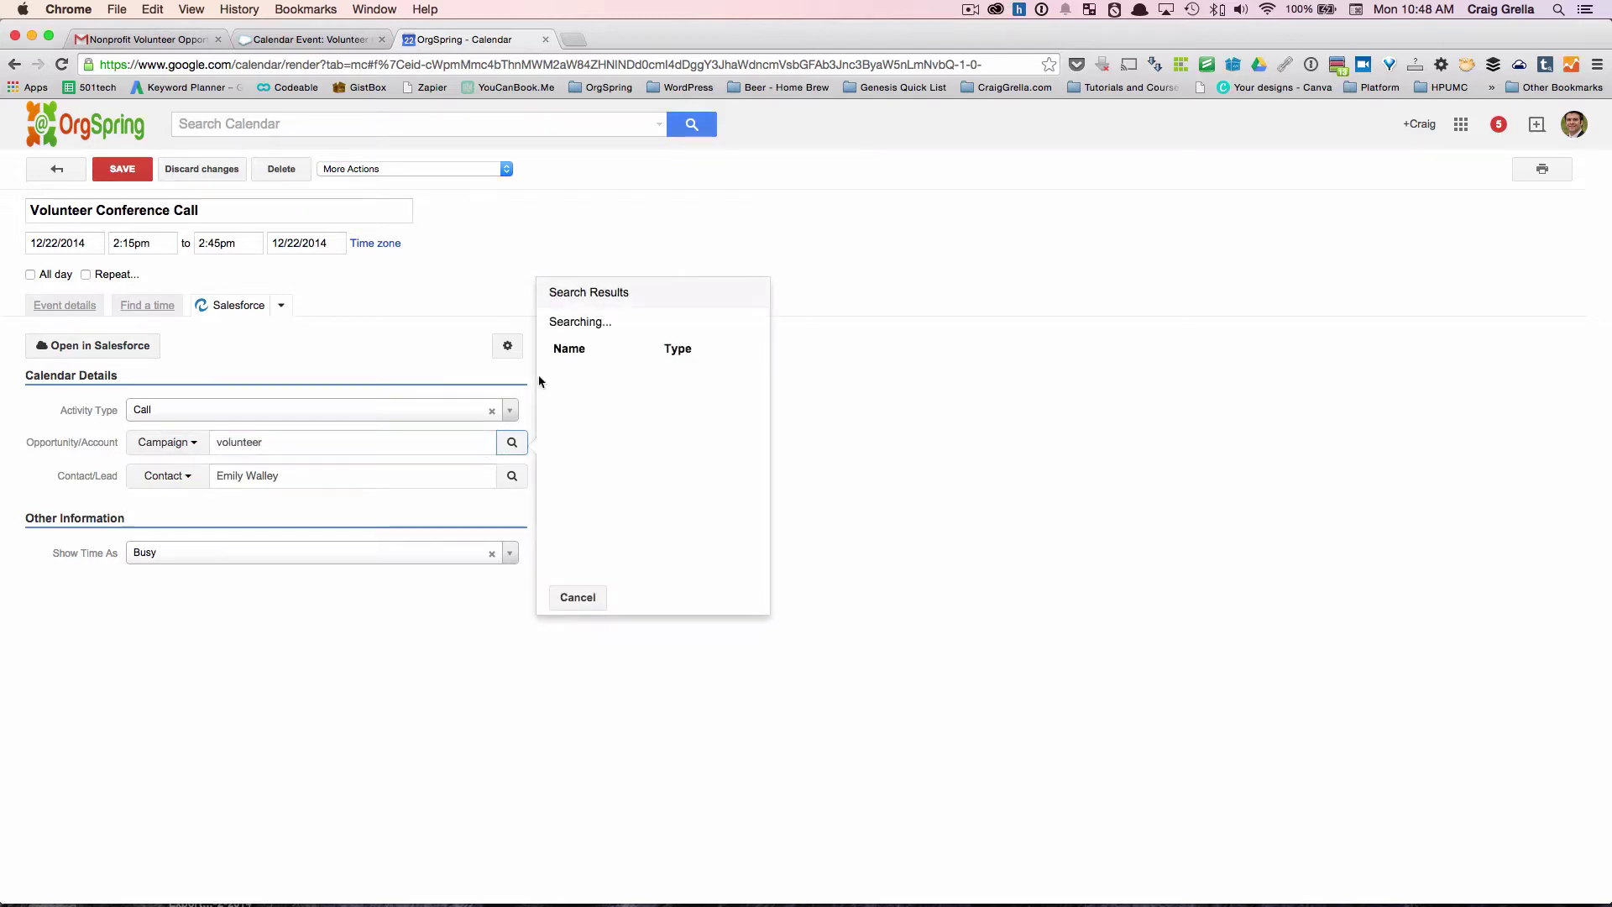
mouse_move(596, 371)
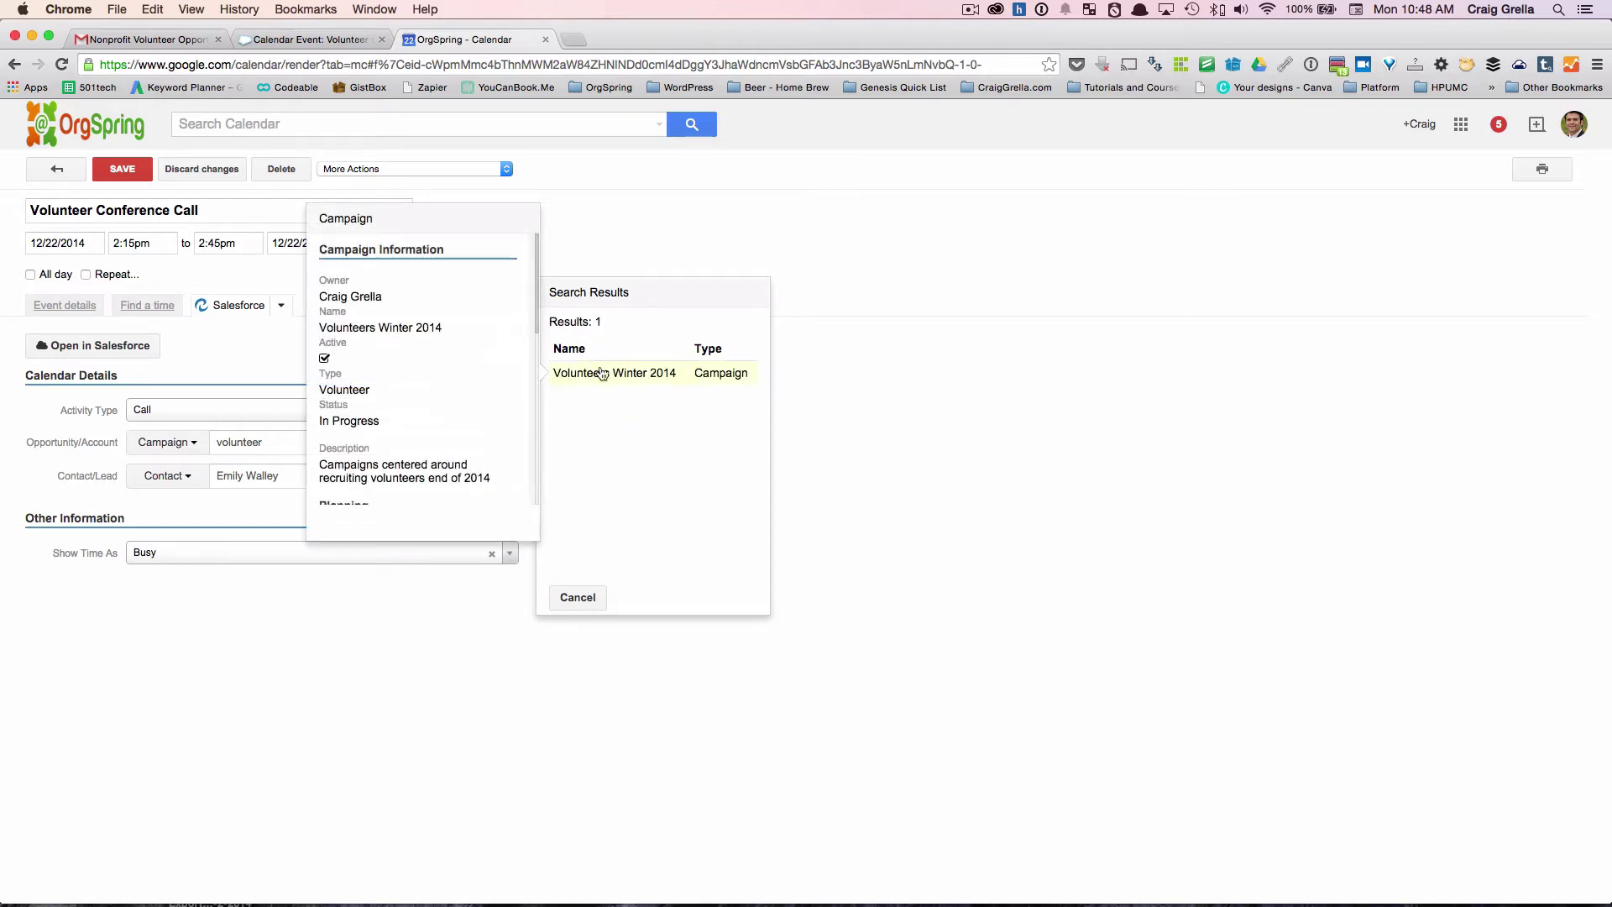
click(642, 379)
click(125, 168)
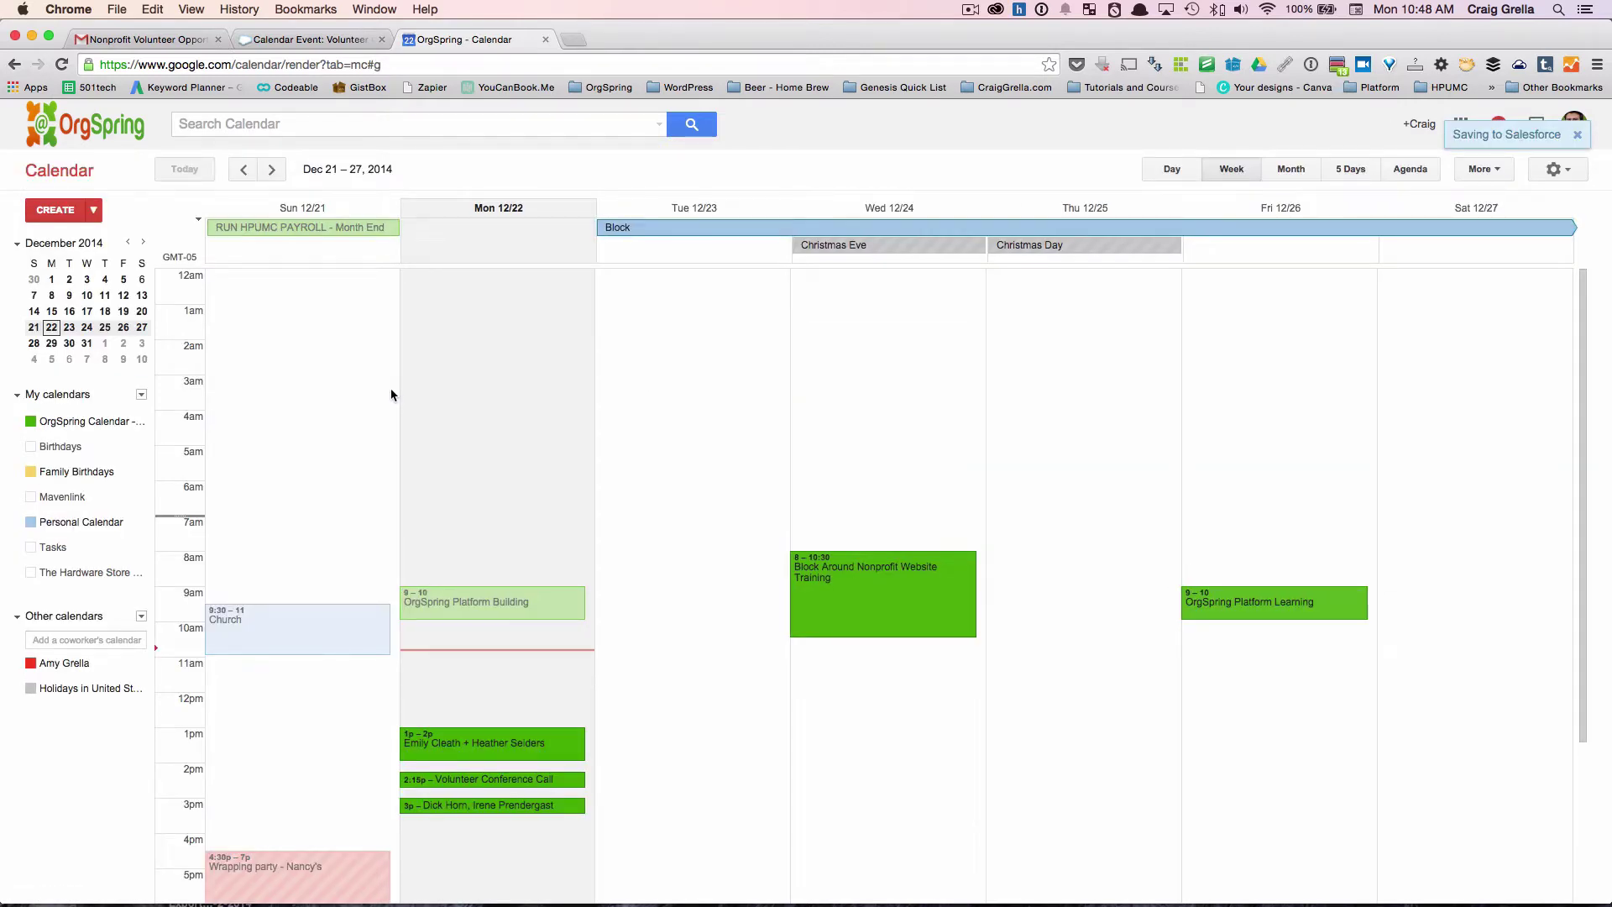
Open the Volunteer Conference Call's Salesforce record and follow Related To to Volunteers Winter 2014.
click(541, 780)
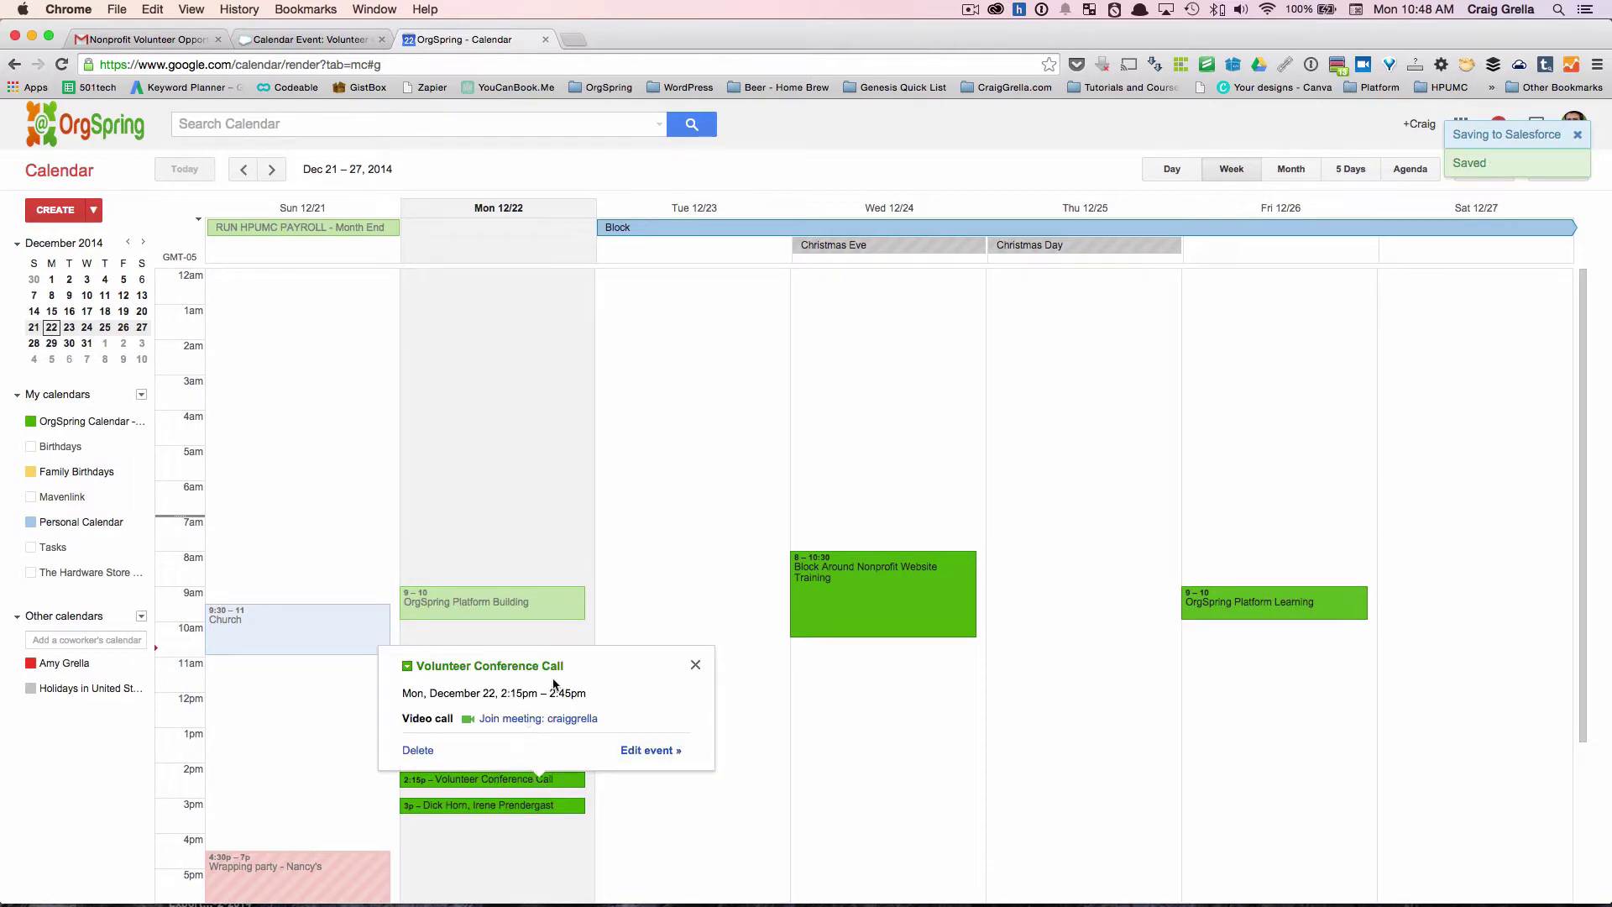
click(655, 751)
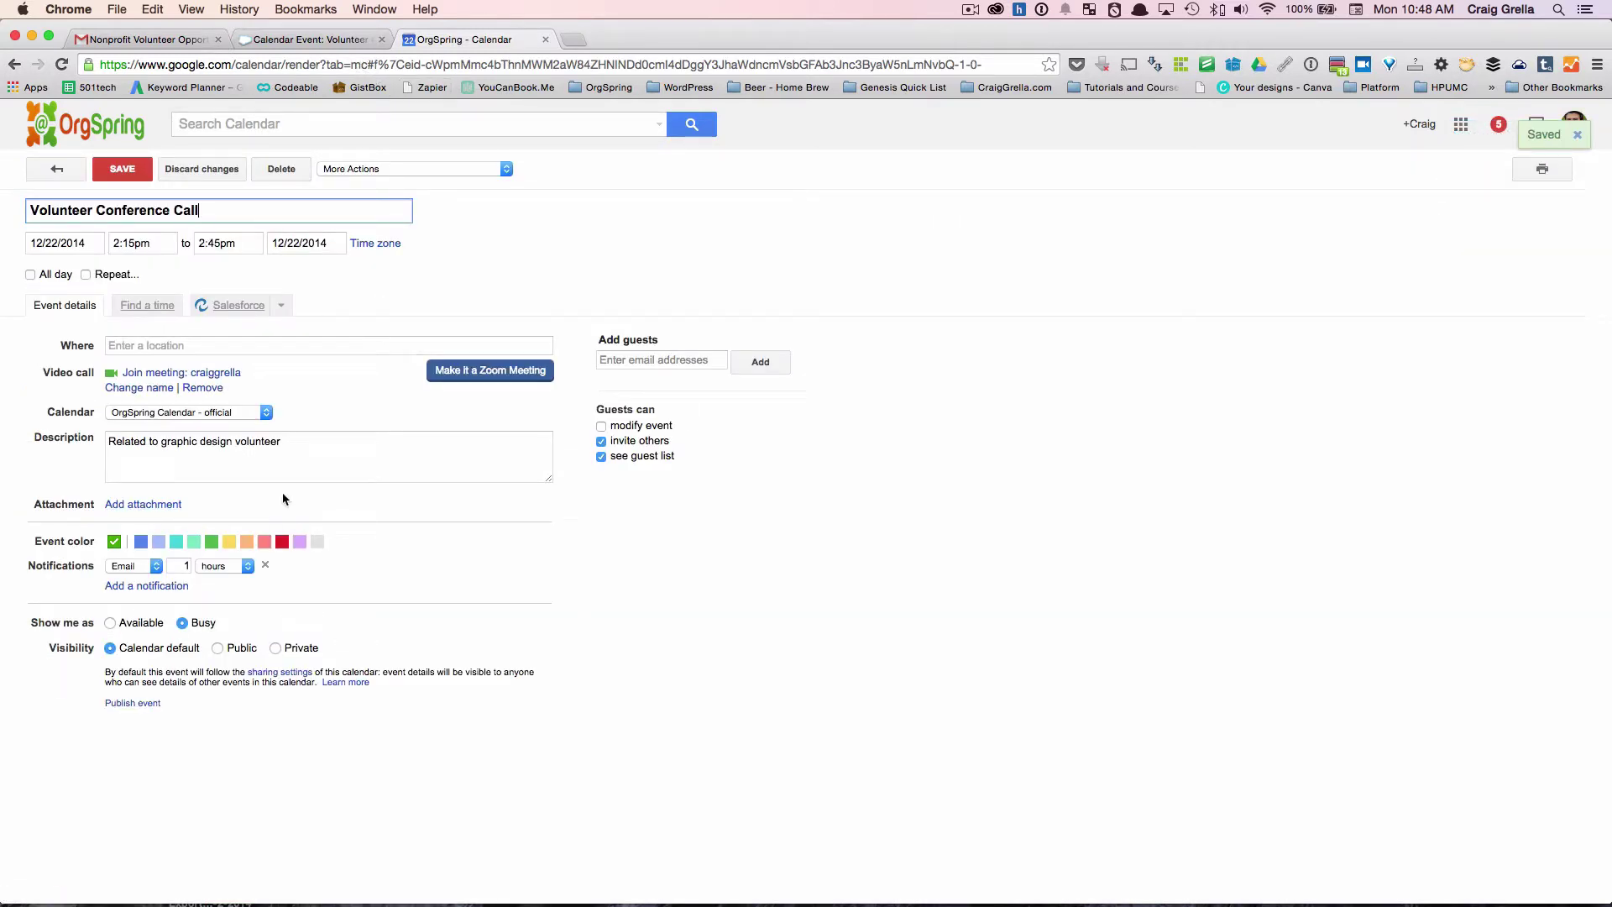
click(238, 305)
click(89, 344)
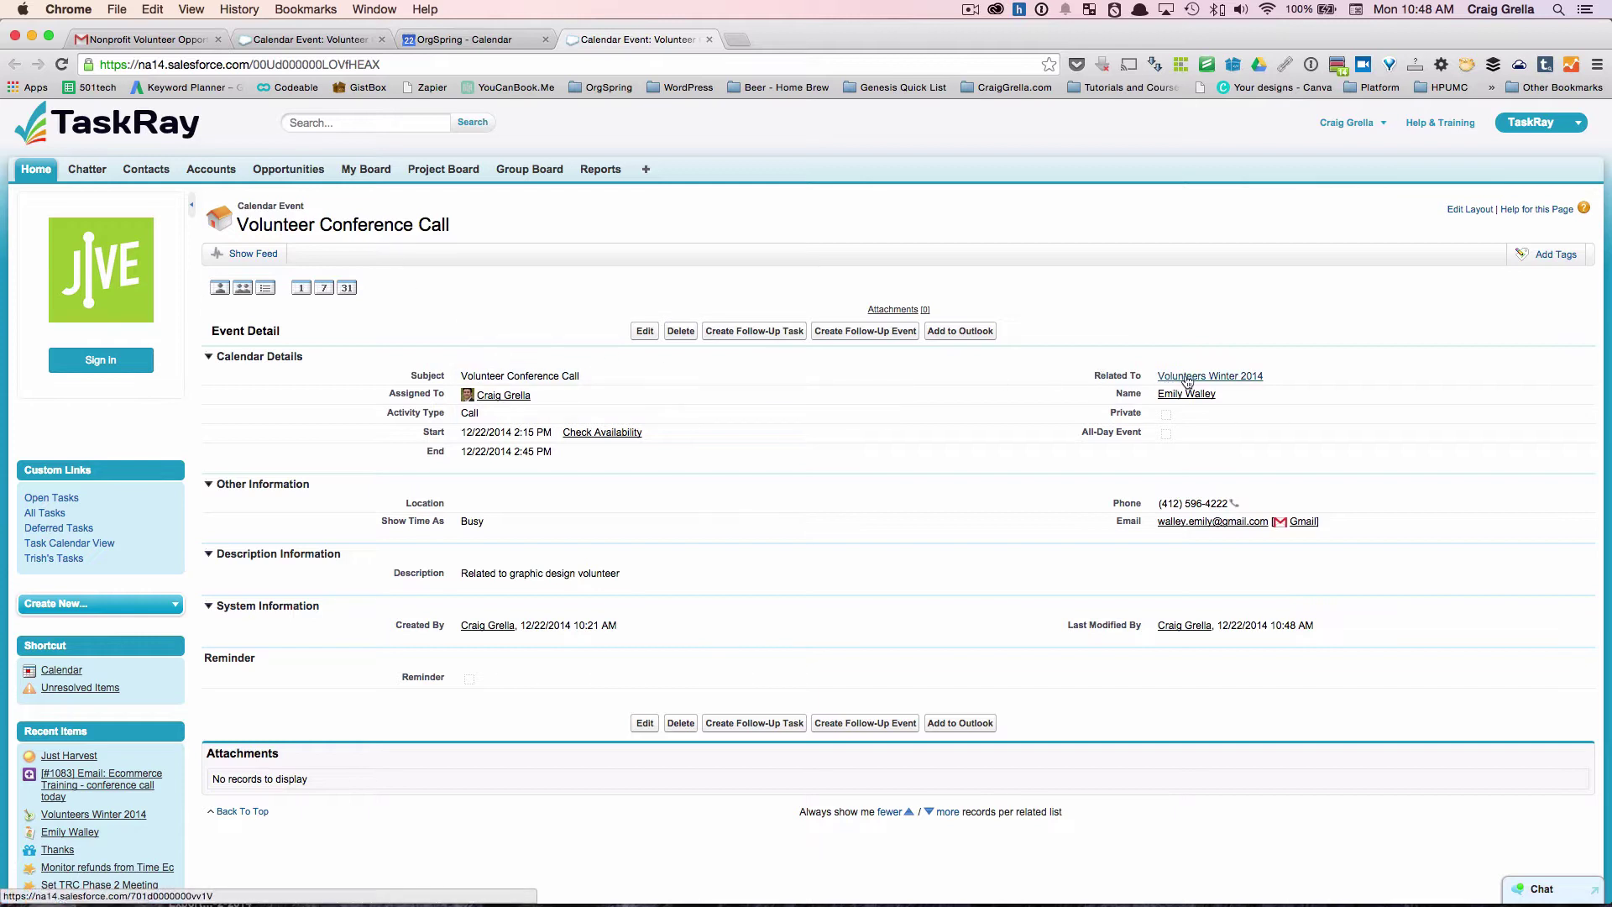
mouse_move(1206, 380)
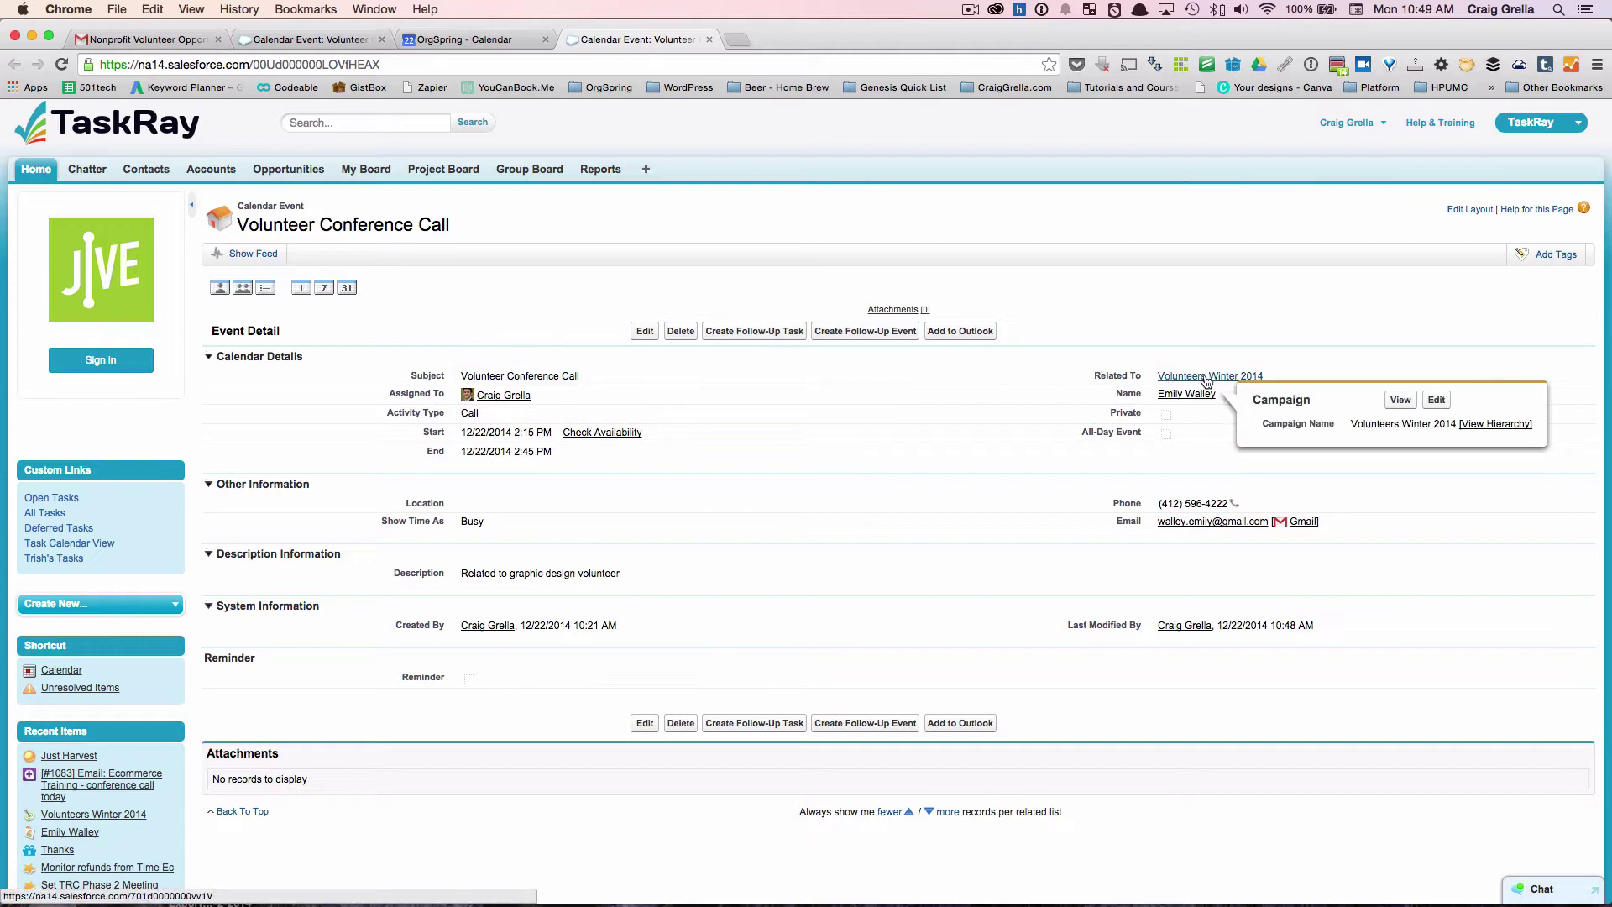
click(1206, 377)
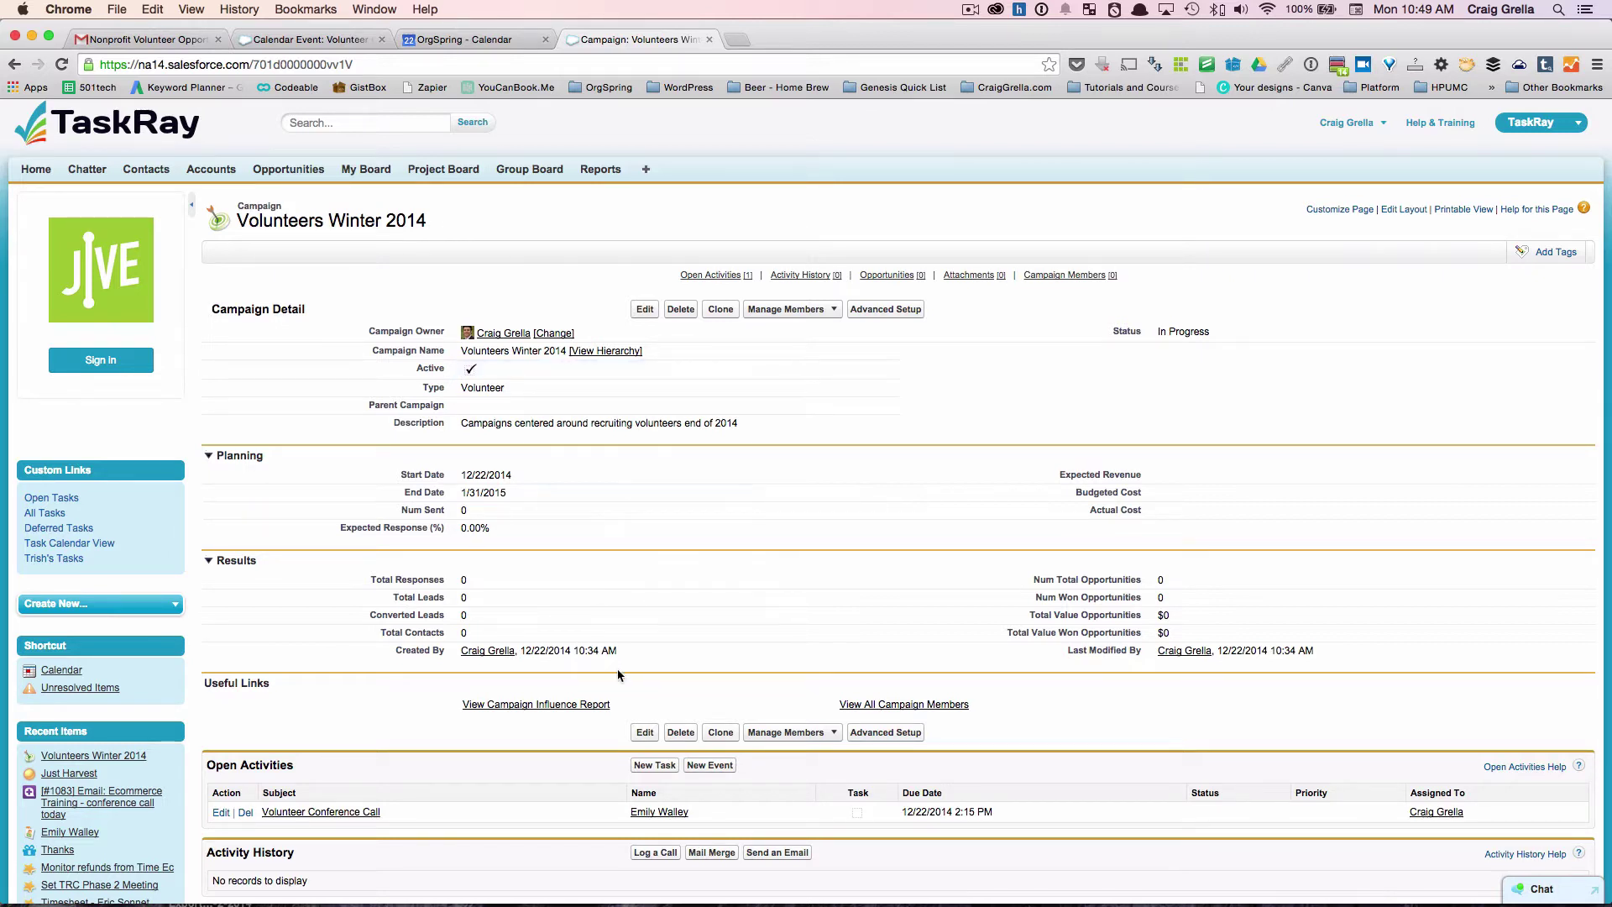
scroll(536, 730, down, 1)
scroll(535, 725, down, 3)
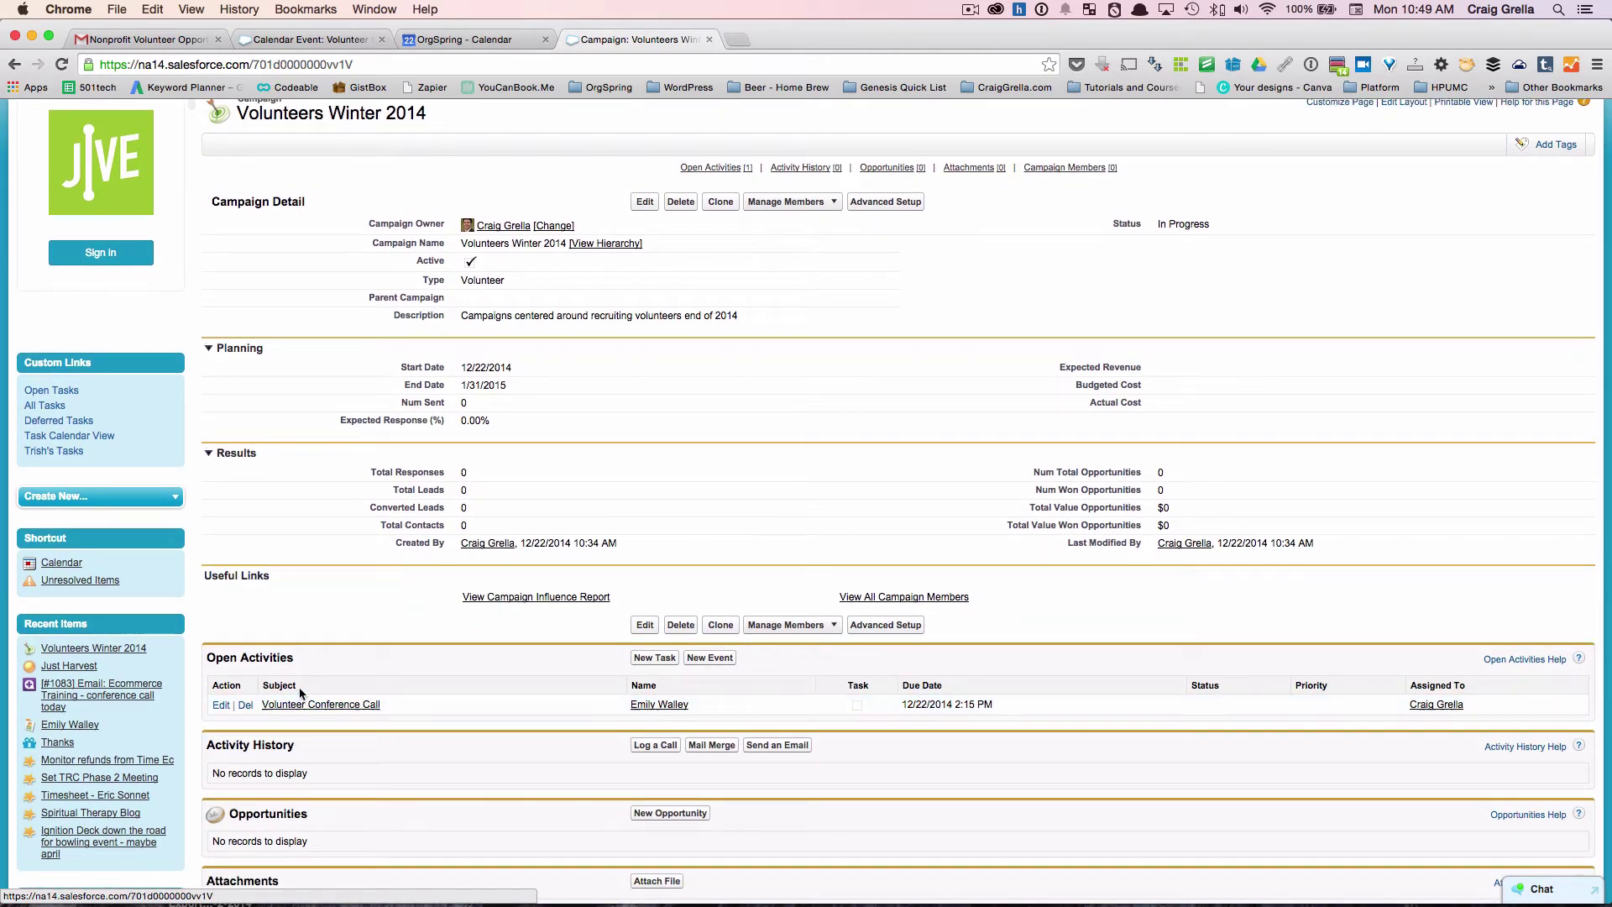
scroll(407, 660, down, 1)
scroll(405, 653, down, 3)
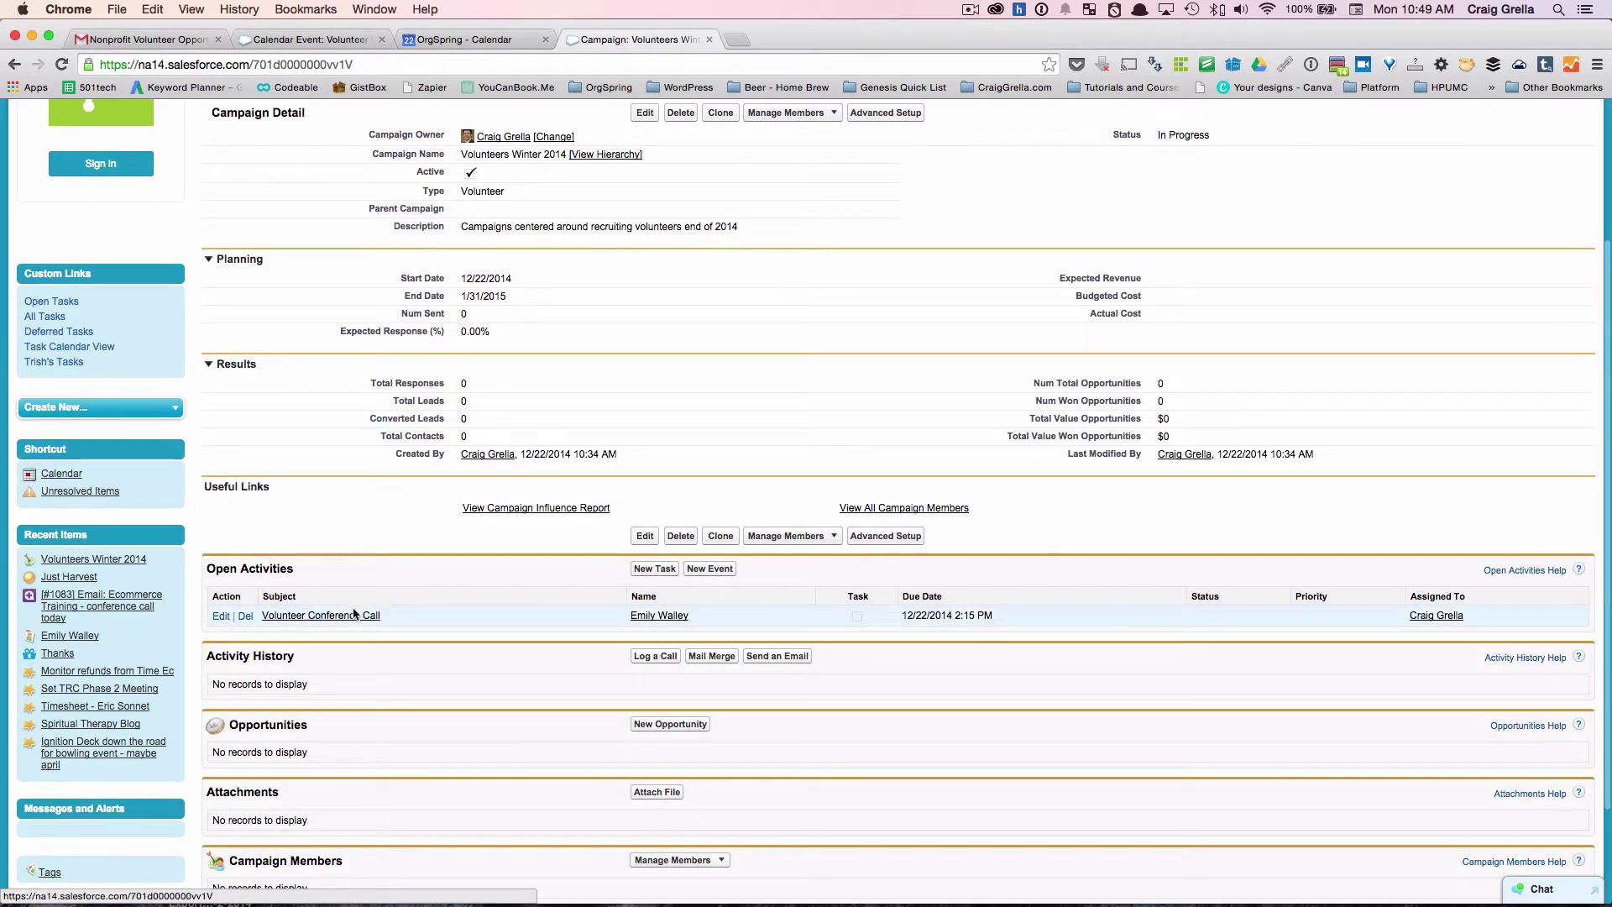
scroll(354, 608, down, 3)
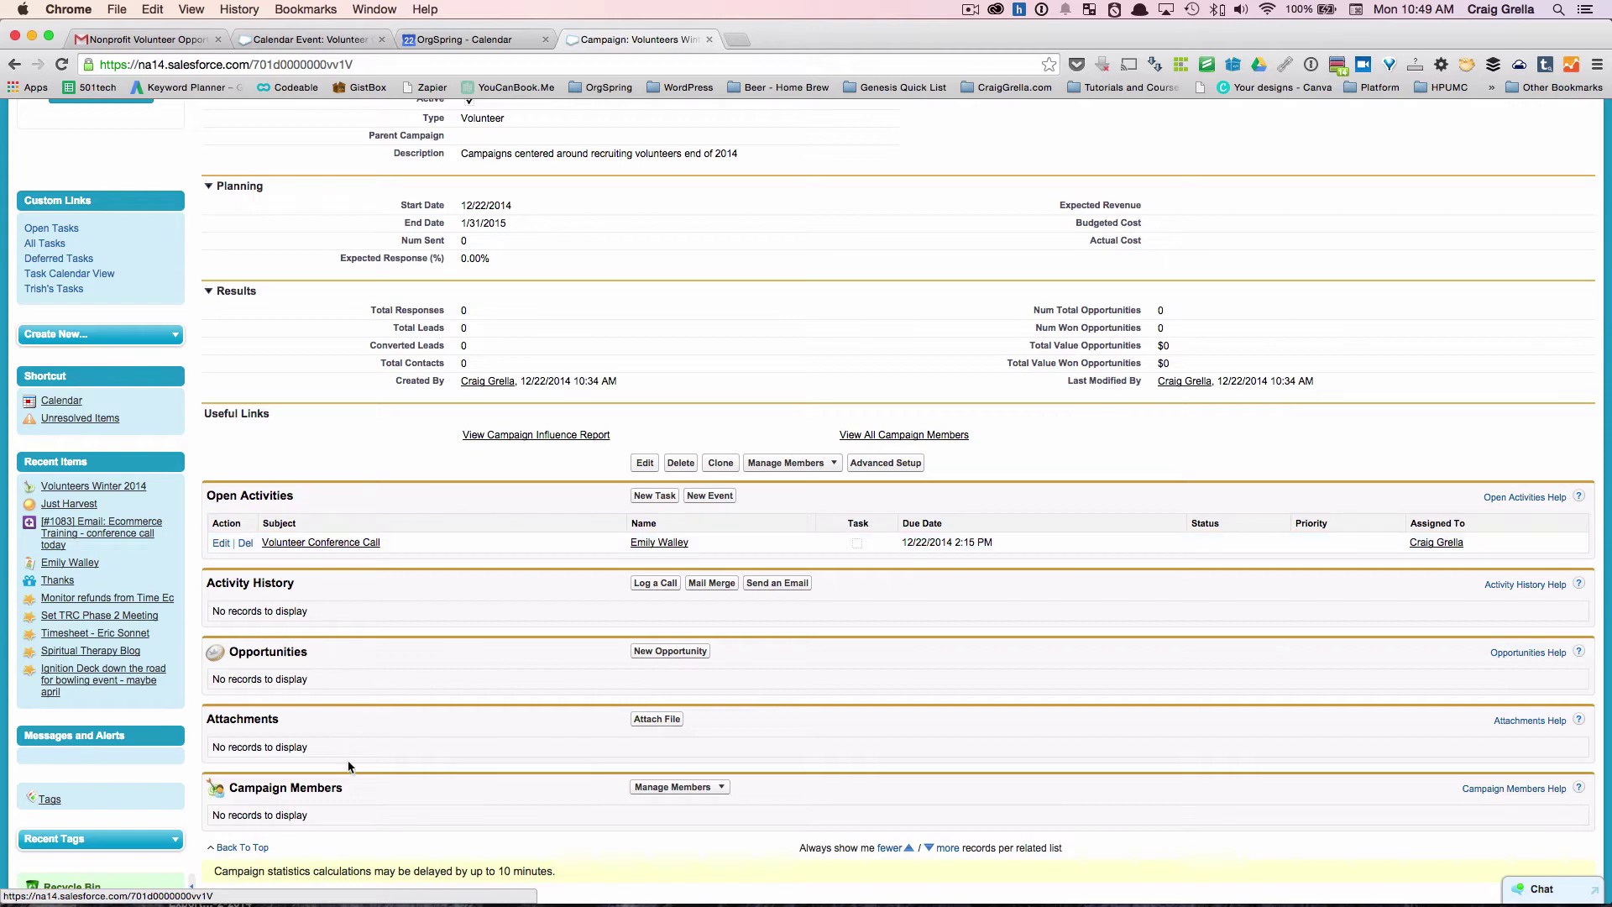
scroll(394, 804, up, 3)
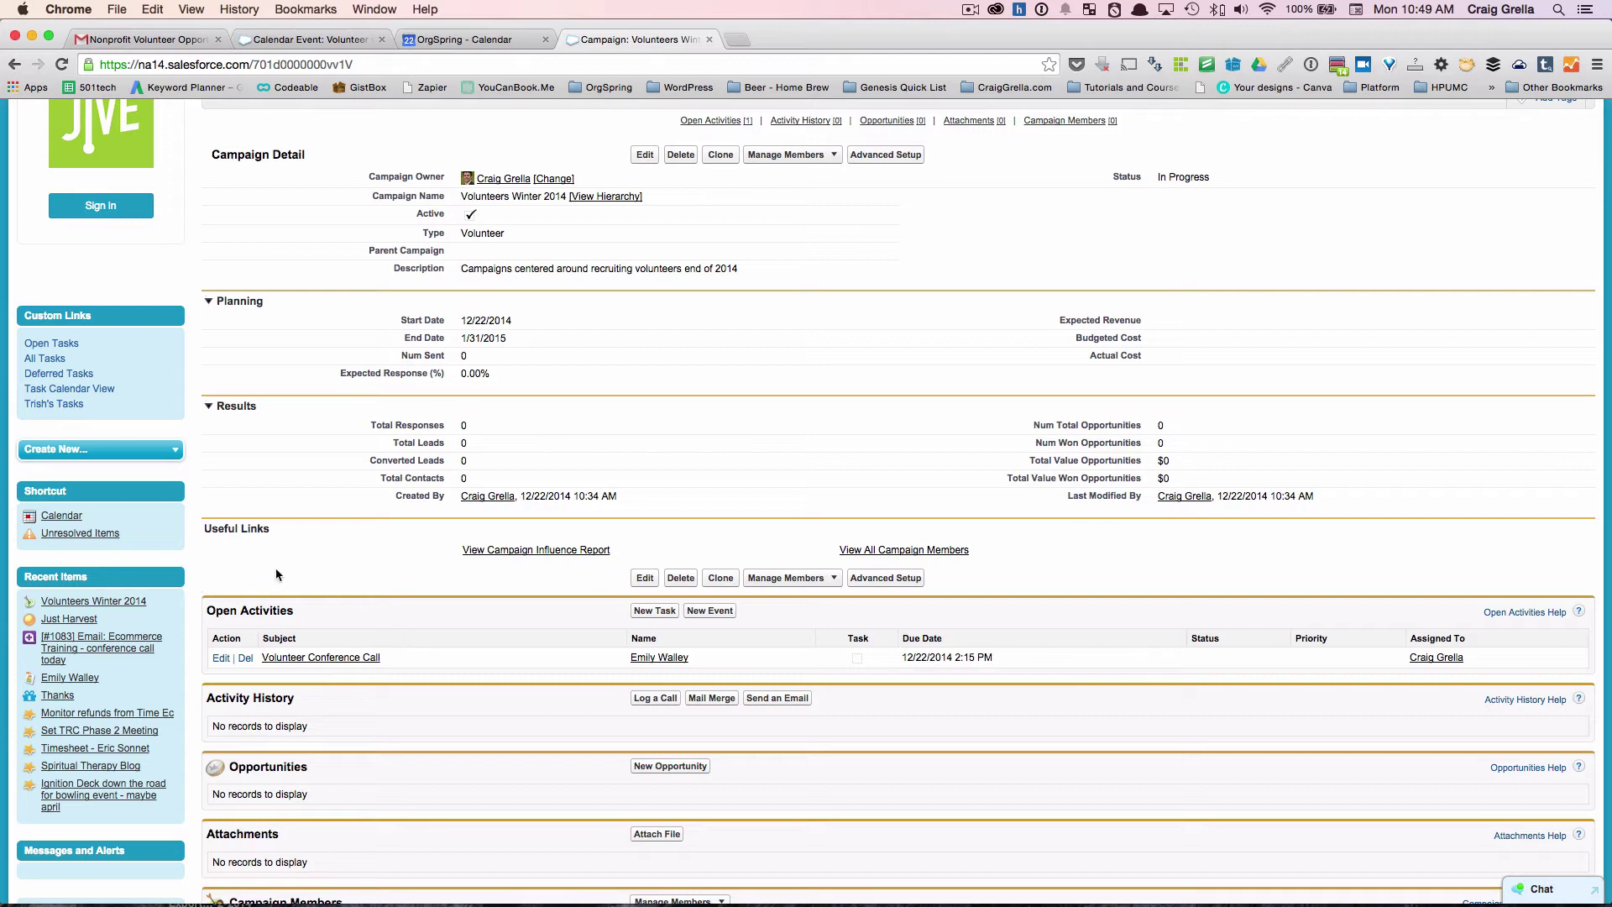
scroll(674, 308, down, 2)
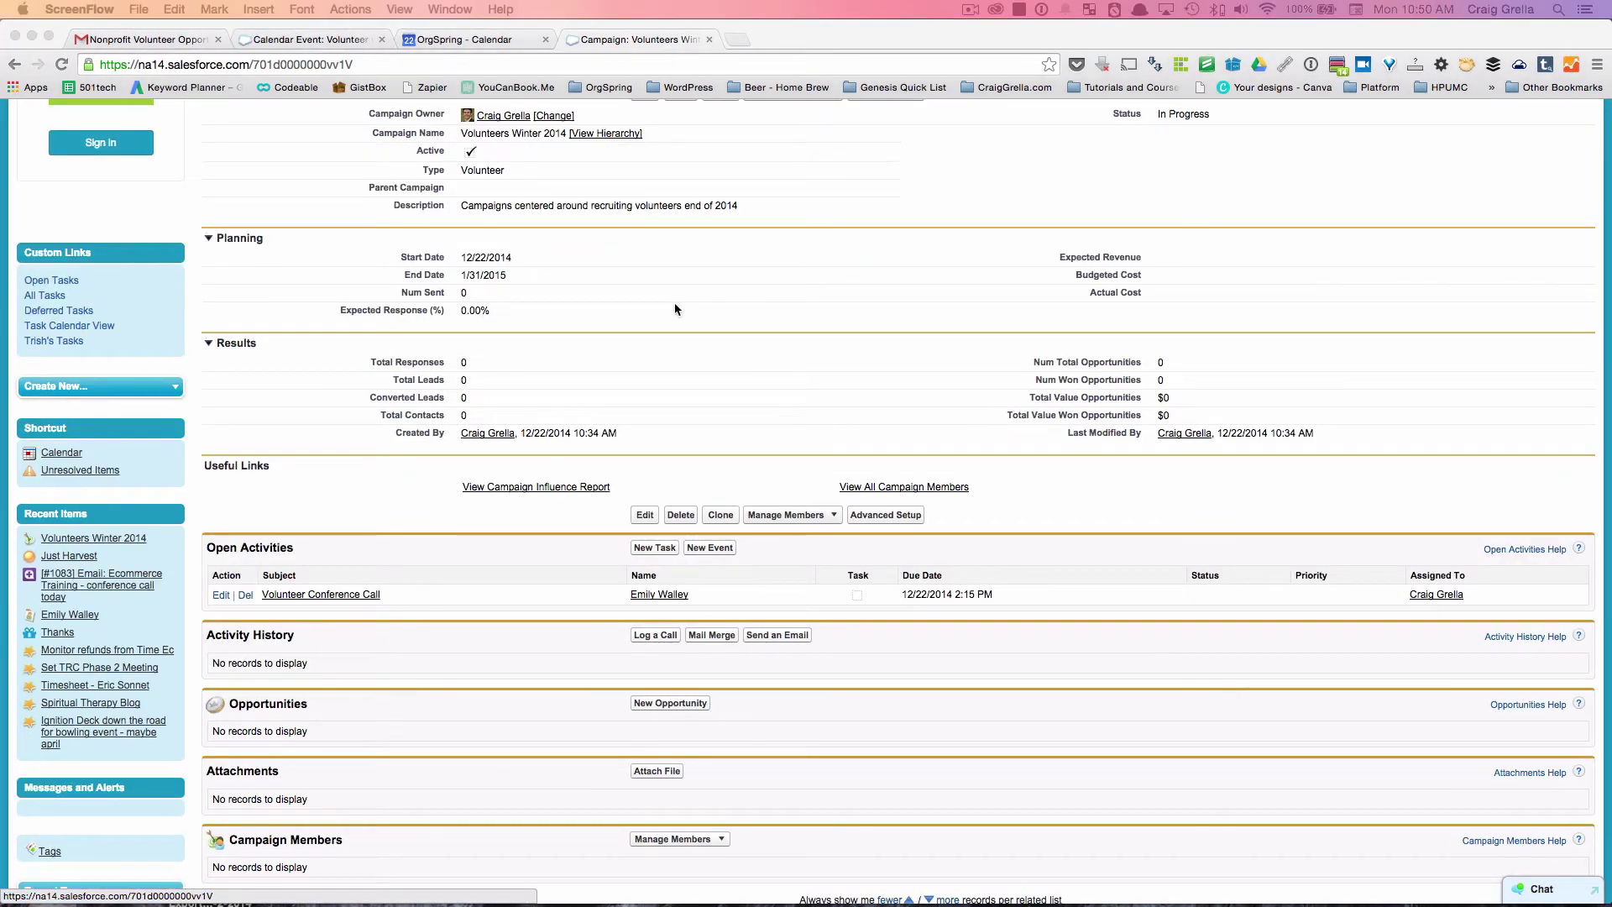